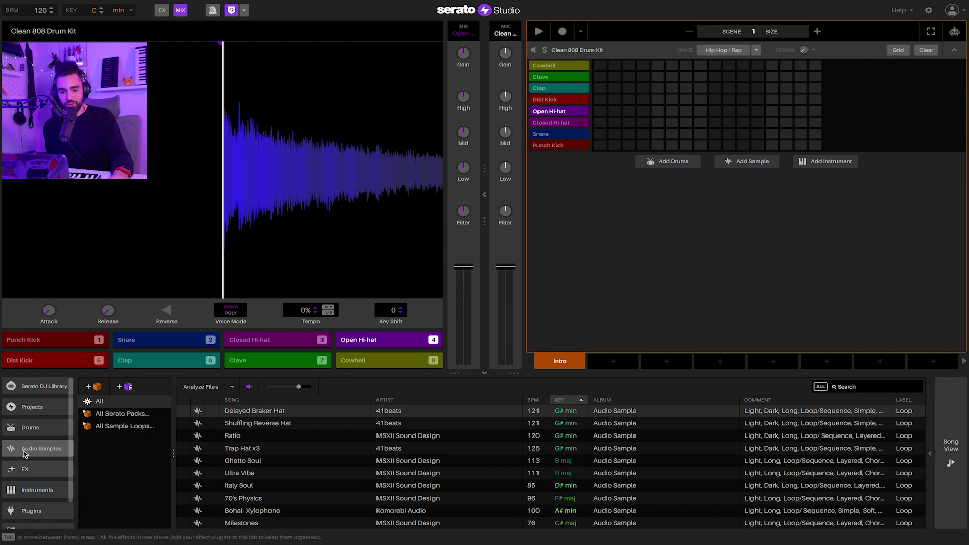
Load the Studio Trap Drum Kit from the All Drum Kits crate into the scene in place of the Clean 808 Drum Kit
{"action": "left_click", "coordinate": [30, 428]}
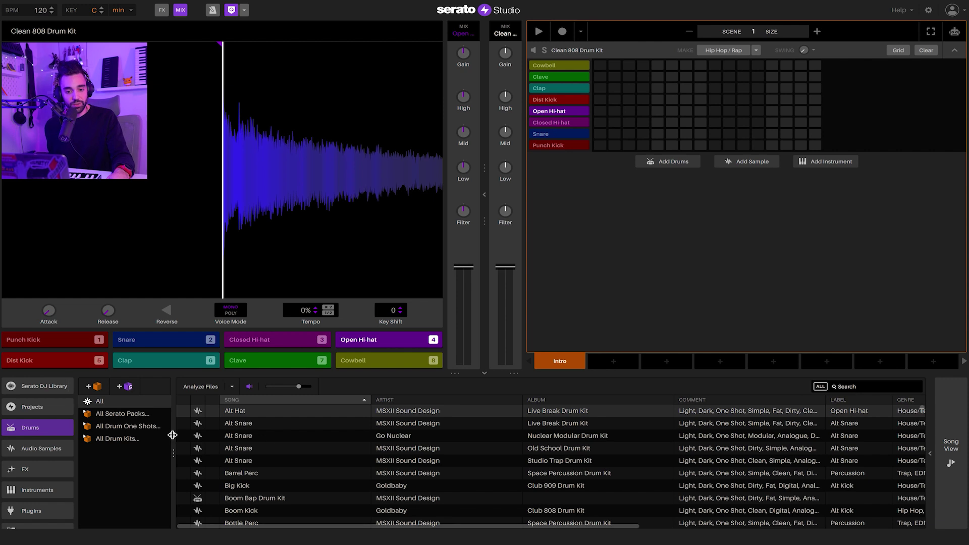
{"action": "left_click", "coordinate": [128, 438]}
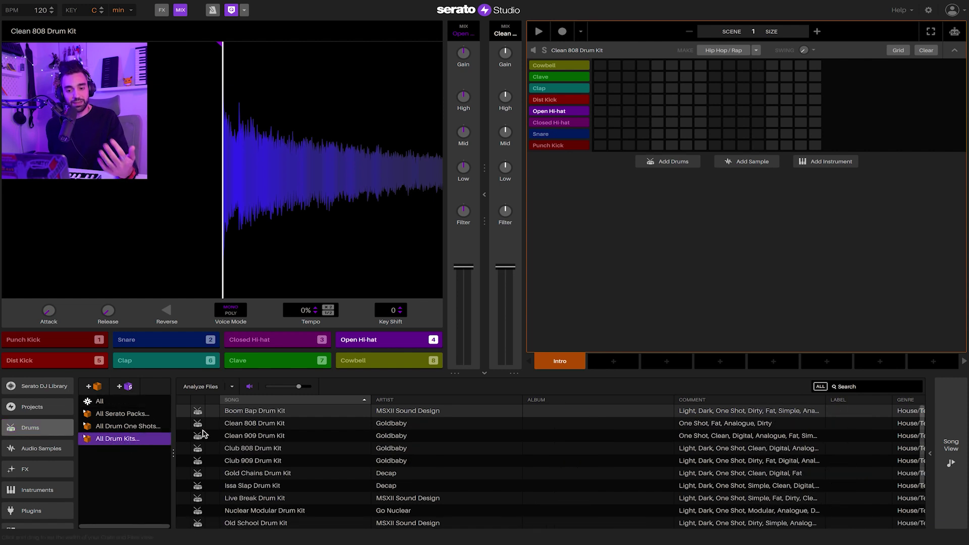
{"action": "scroll", "coordinate": [245, 472], "scroll_direction": "down", "scroll_amount": 1}
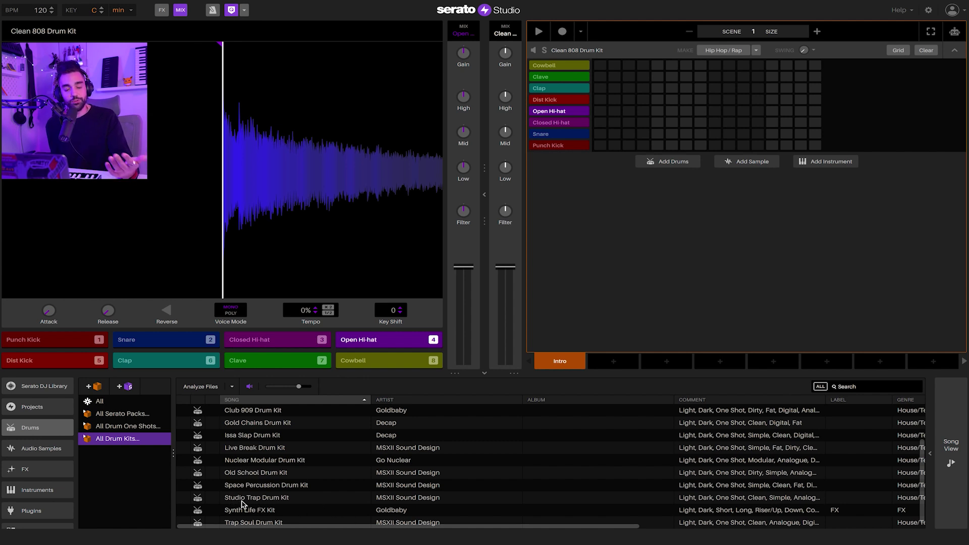
{"action": "scroll", "coordinate": [237, 497], "scroll_direction": "up", "scroll_amount": 1}
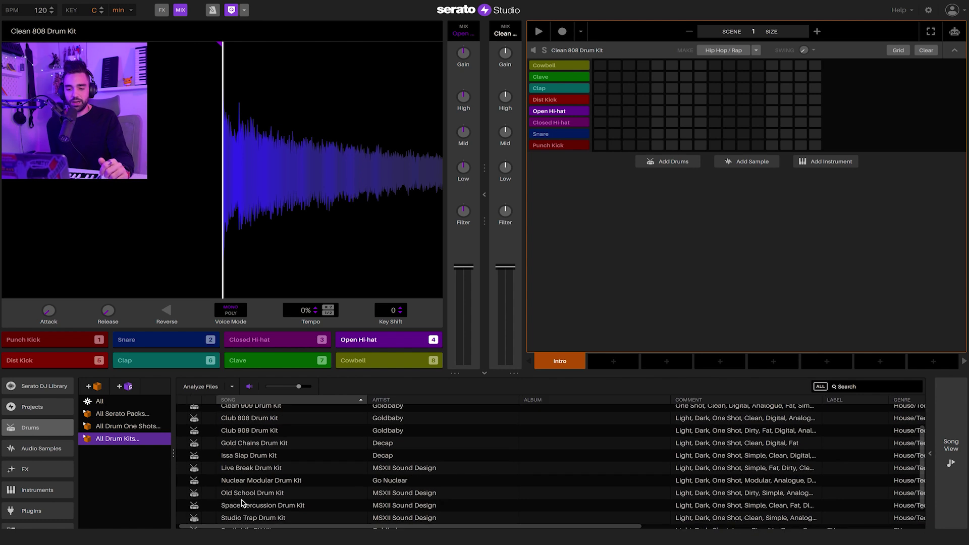
{"action": "scroll", "coordinate": [234, 492], "scroll_direction": "down", "scroll_amount": 1}
{"action": "left_click_drag", "start_coordinate": [234, 499], "coordinate": [626, 65]}
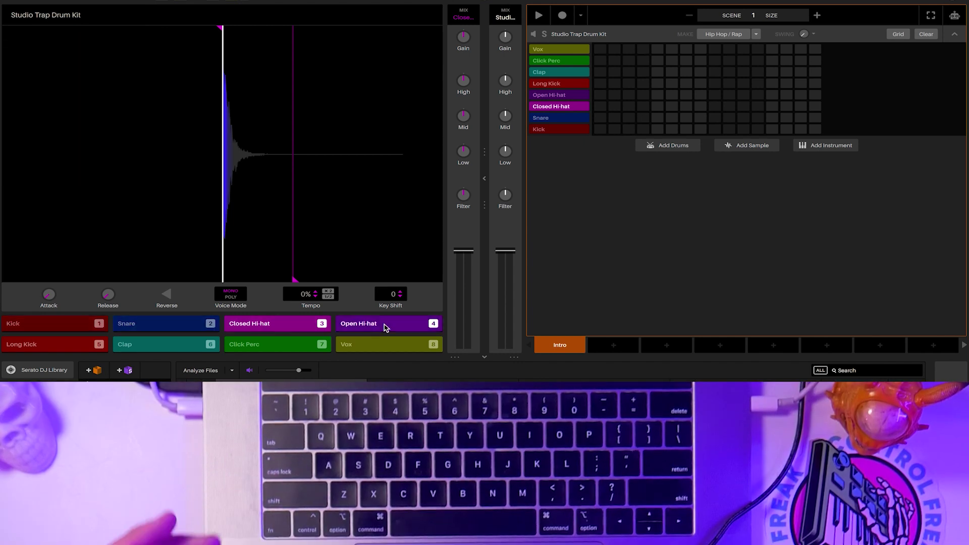
Audition all eight pads of the Studio Trap Drum Kit in order, from Kick to Vox
{"action": "key", "text": "1"}
{"action": "key", "text": "2"}
{"action": "key", "text": "3"}
{"action": "key", "text": "4"}
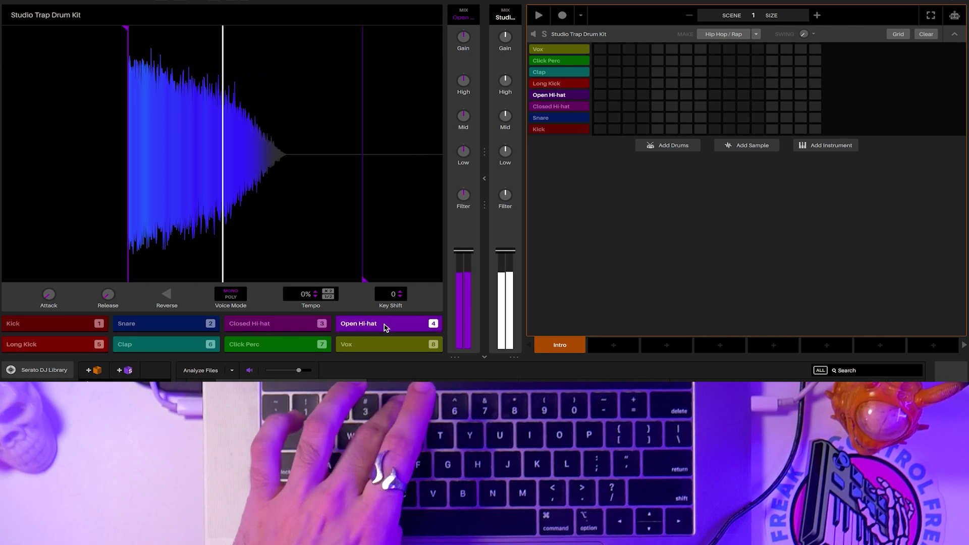
{"action": "key", "text": "5"}
{"action": "key", "text": "6"}
{"action": "key", "text": "7"}
{"action": "key", "text": "8"}
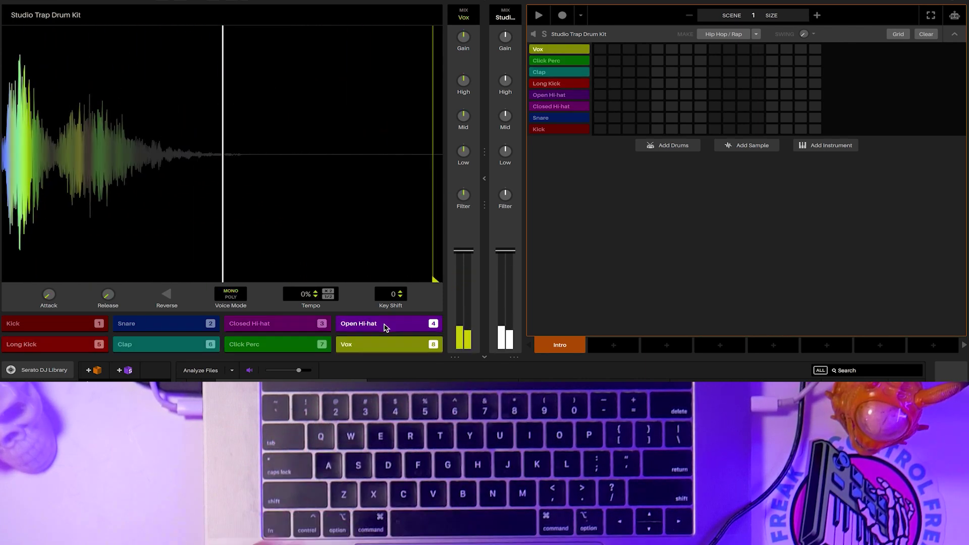
Audition the Open Hi-hat, Long Kick, Clap, Click Perc, Vox and Kick pads one after another
{"action": "left_click", "coordinate": [384, 328]}
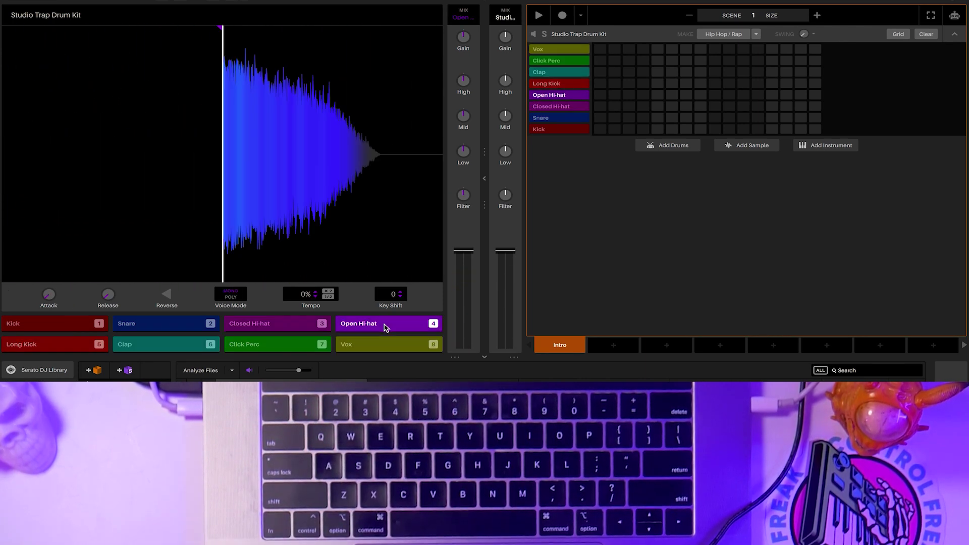
{"action": "key", "text": "5"}
{"action": "key", "text": "6"}
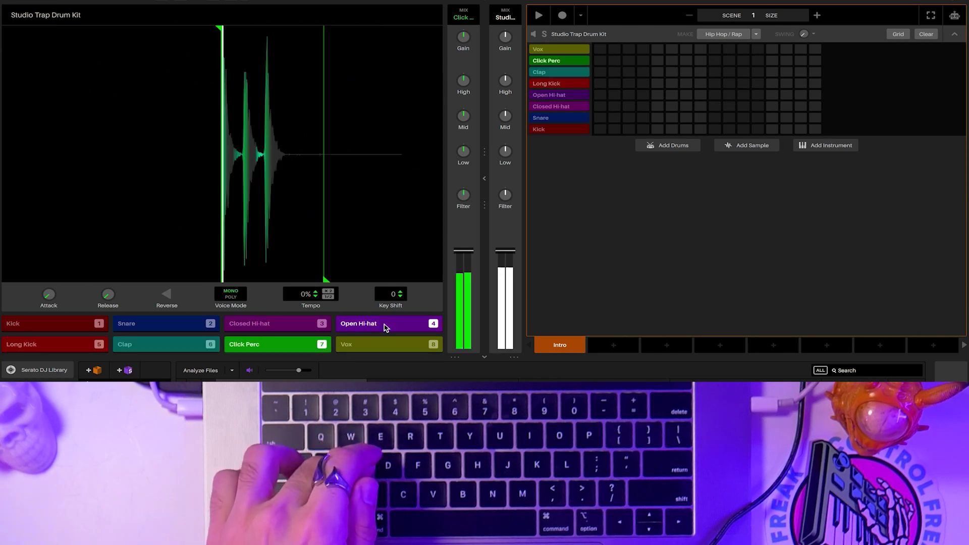
{"action": "key", "text": "7"}
{"action": "key", "text": "8"}
{"action": "key", "text": "1"}
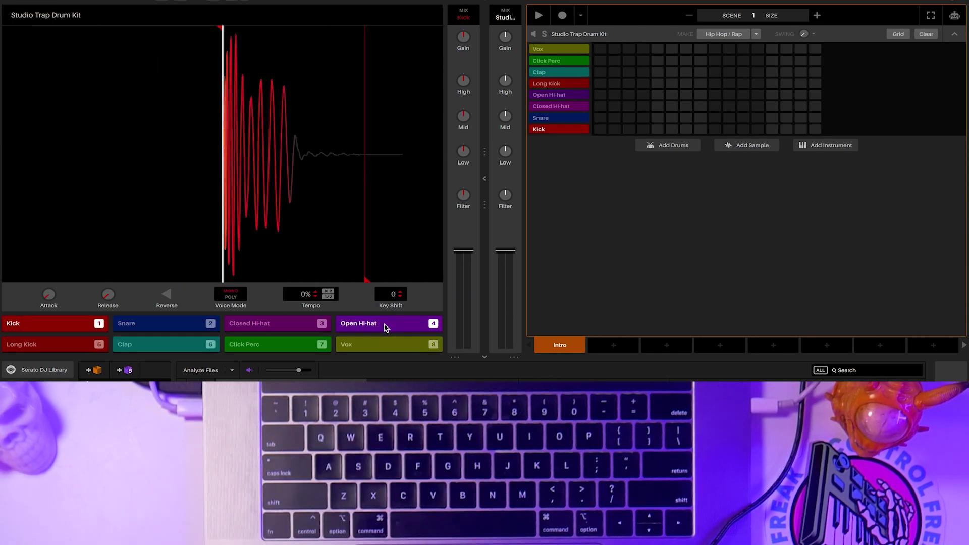
Play a short beat with the Kick, Snare, Closed Hi-hat and Open Hi-hat pads
{"action": "key", "text": "1"}
{"action": "key", "text": "2"}
{"action": "key", "text": "3"}
{"action": "key", "text": "4"}
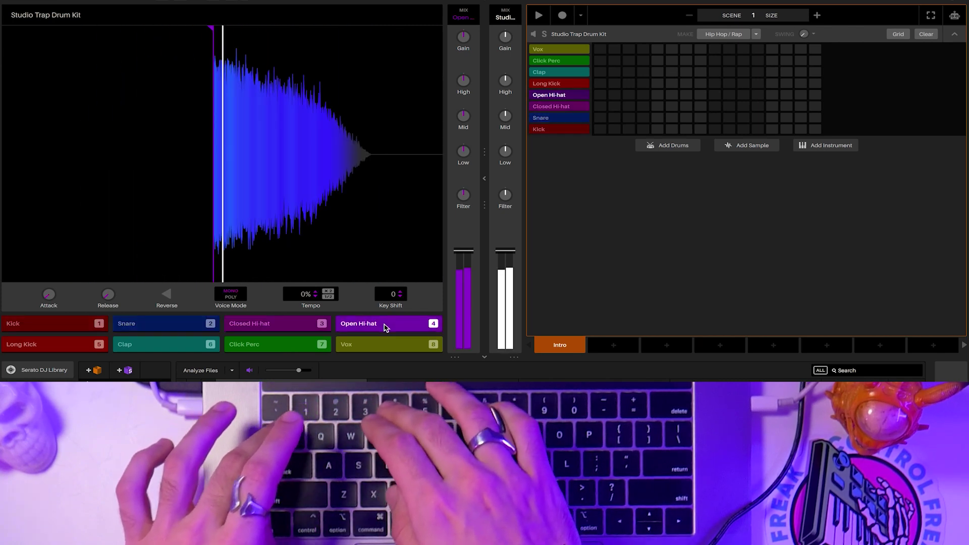
{"action": "key", "text": "3"}
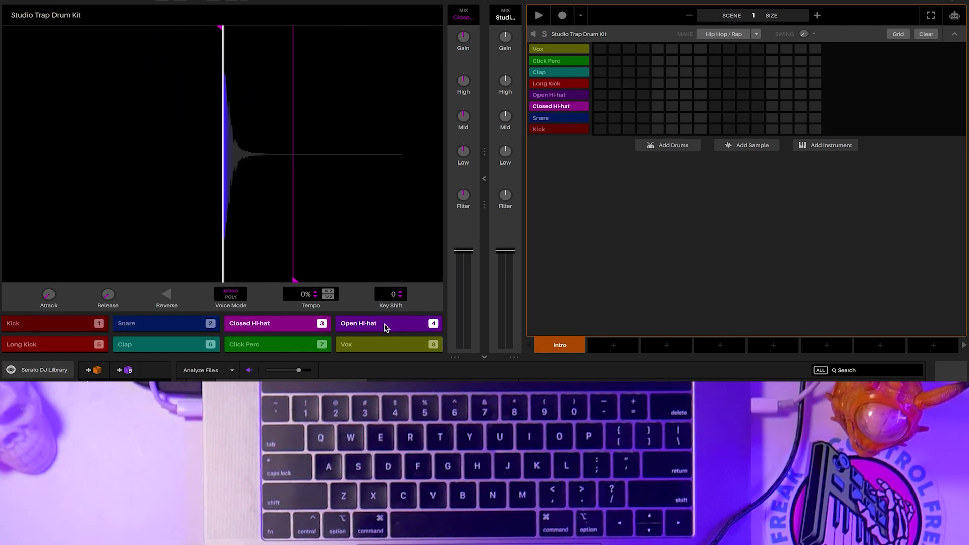
{"action": "key", "text": "1"}
{"action": "key", "text": "2"}
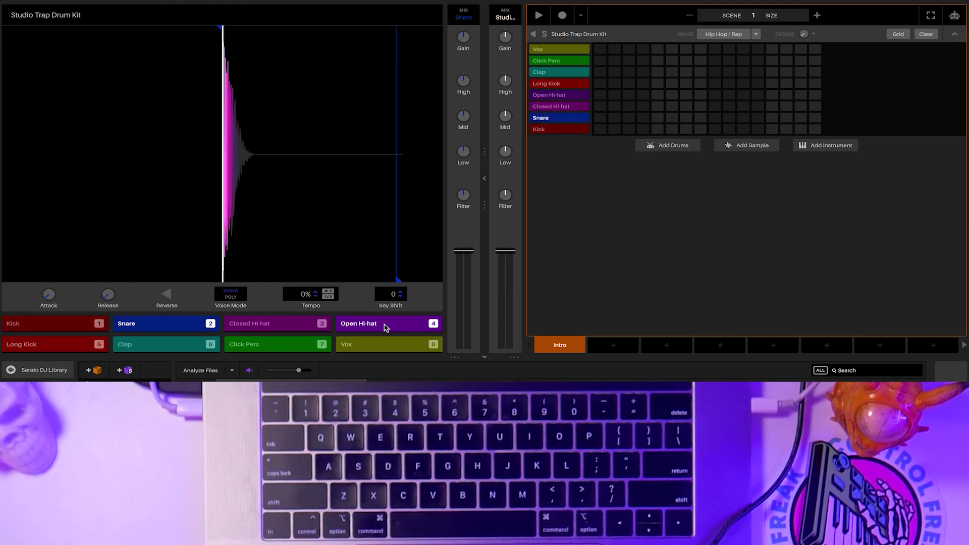
{"action": "key", "text": "1"}
{"action": "key", "text": "2"}
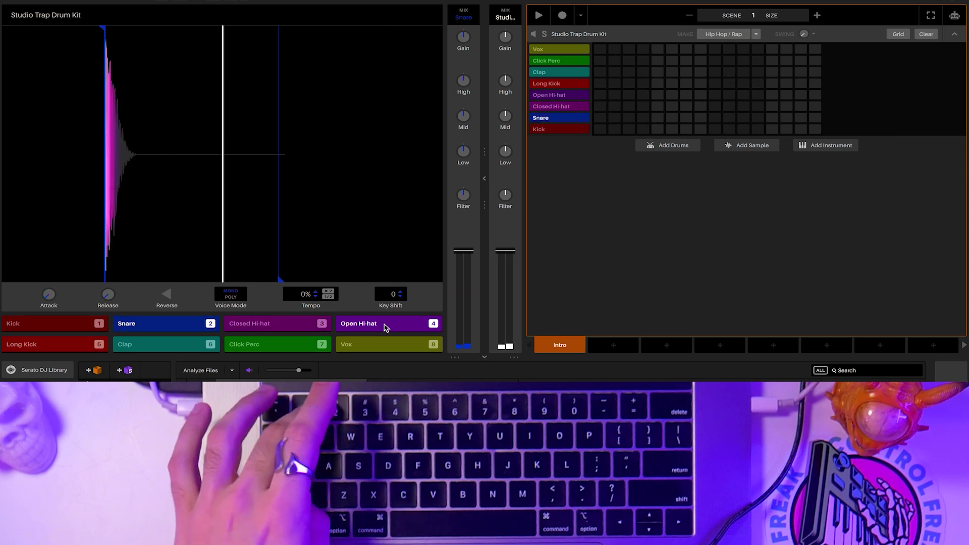
{"action": "key", "text": "1"}
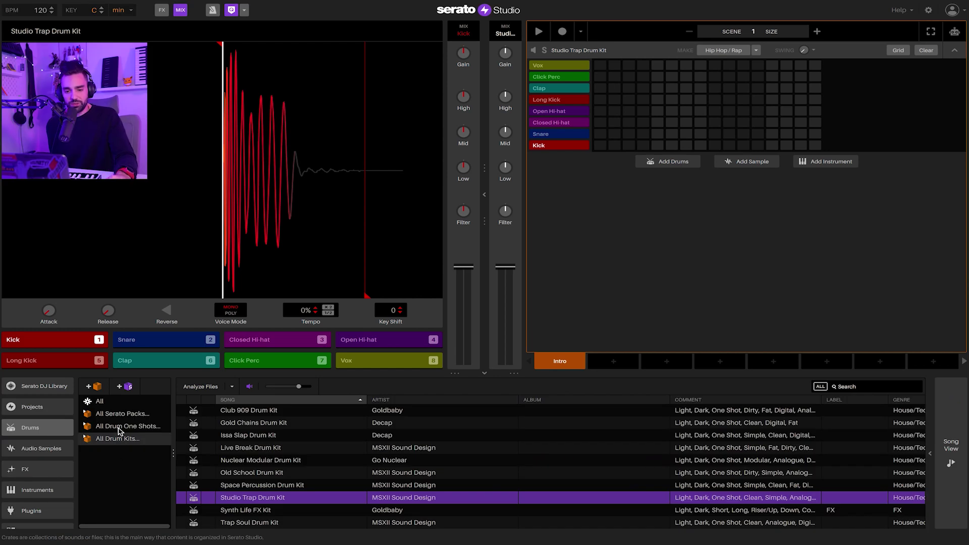
Browse the All Drum One Shots crate and preview Alt Snare, Barrel Perc, Big Kick and Boom Kick
{"action": "left_click", "coordinate": [119, 427]}
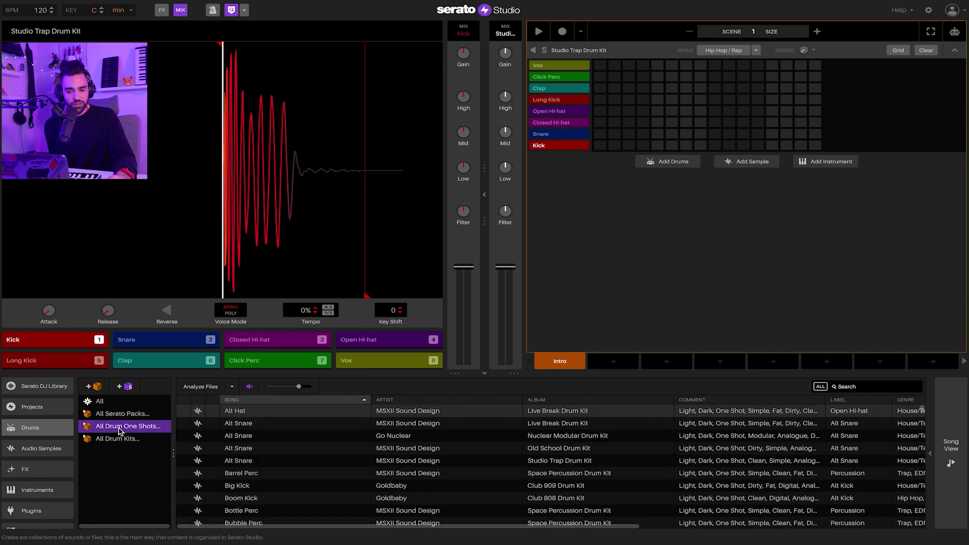
{"action": "left_click", "coordinate": [267, 436]}
{"action": "left_click", "coordinate": [260, 447]}
{"action": "left_click", "coordinate": [258, 474]}
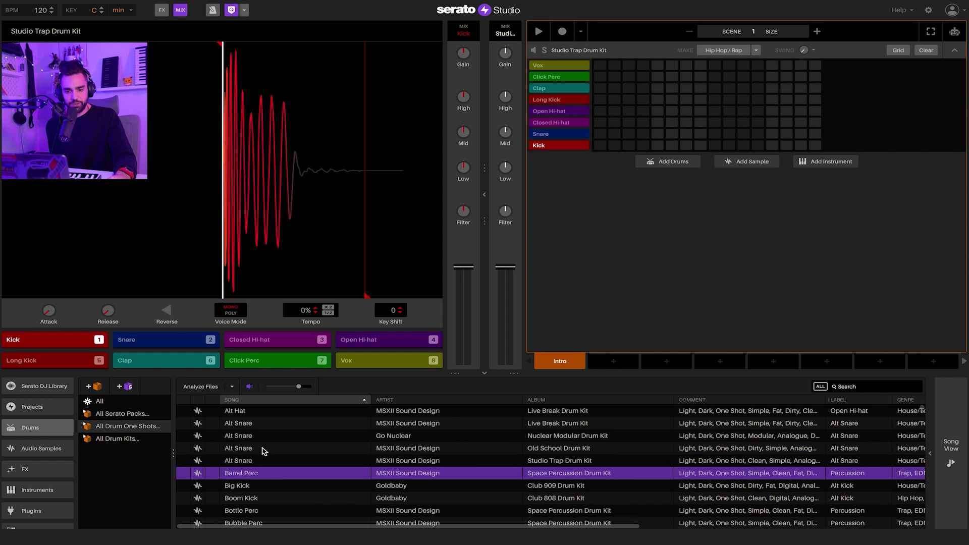
{"action": "left_click", "coordinate": [246, 487]}
{"action": "left_click", "coordinate": [248, 499]}
{"action": "scroll", "coordinate": [250, 492], "scroll_direction": "down", "scroll_amount": 3}
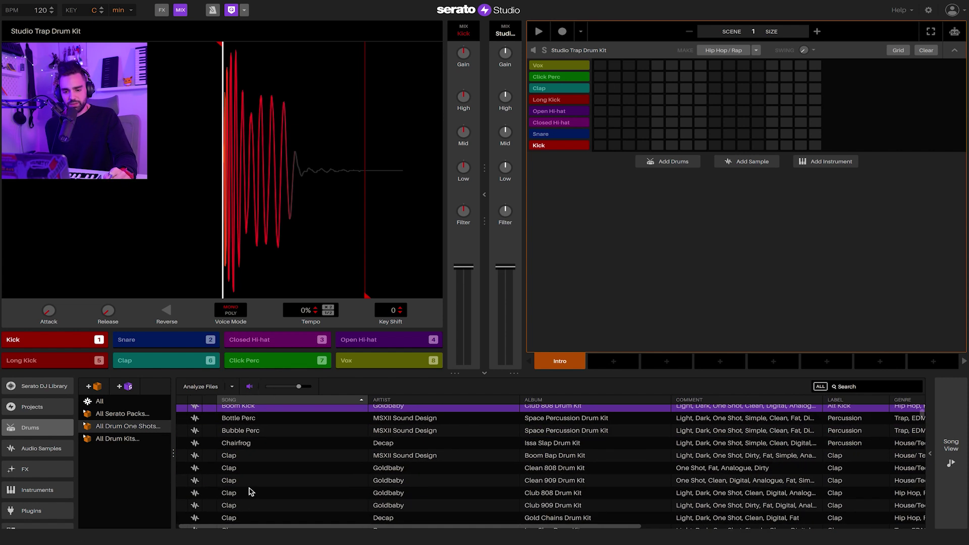
Preview several more one-shots further down the list, starting with the Clap samples
{"action": "left_click", "coordinate": [251, 492]}
{"action": "scroll", "coordinate": [251, 493], "scroll_direction": "down", "scroll_amount": 3}
{"action": "left_click", "coordinate": [251, 492]}
{"action": "scroll", "coordinate": [250, 493], "scroll_direction": "down", "scroll_amount": 3}
{"action": "left_click", "coordinate": [251, 492]}
{"action": "scroll", "coordinate": [250, 490], "scroll_direction": "down", "scroll_amount": 3}
{"action": "left_click", "coordinate": [249, 490]}
{"action": "scroll", "coordinate": [250, 494], "scroll_direction": "down", "scroll_amount": 3}
{"action": "left_click", "coordinate": [249, 490]}
{"action": "scroll", "coordinate": [250, 493], "scroll_direction": "down", "scroll_amount": 10}
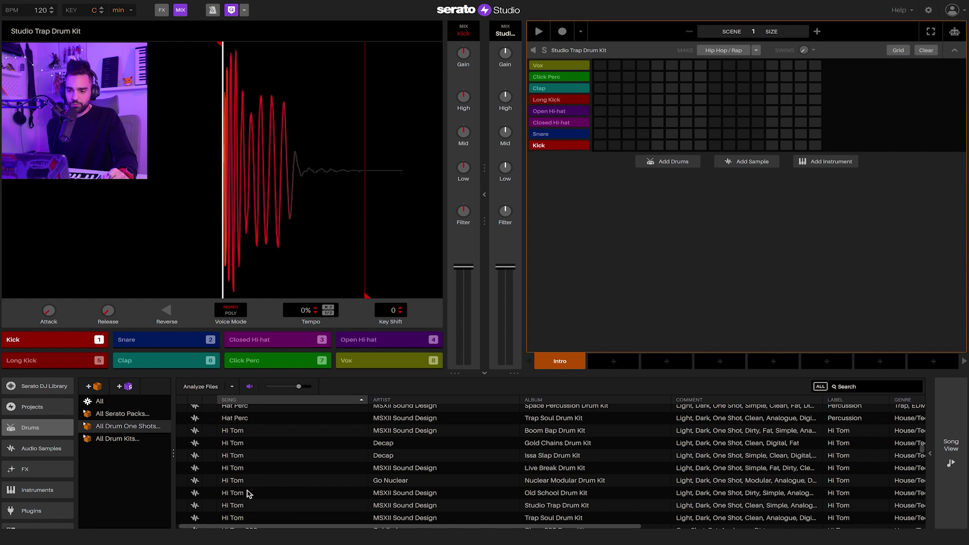
Replace the sound on the Vox pad with the Vox one-shot from the Trap Soul Drum Kit and audition it
{"action": "left_click", "coordinate": [576, 65]}
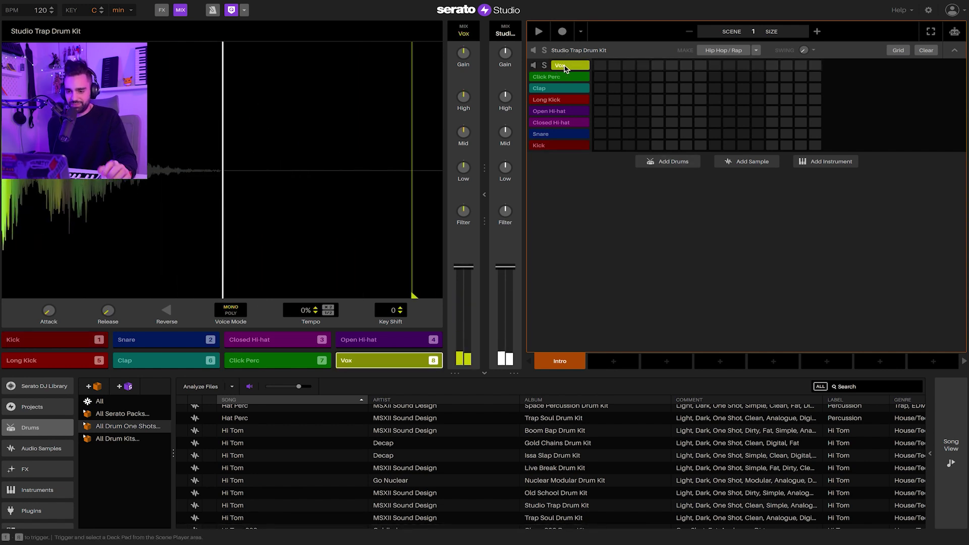
{"action": "scroll", "coordinate": [287, 486], "scroll_direction": "down", "scroll_amount": 5}
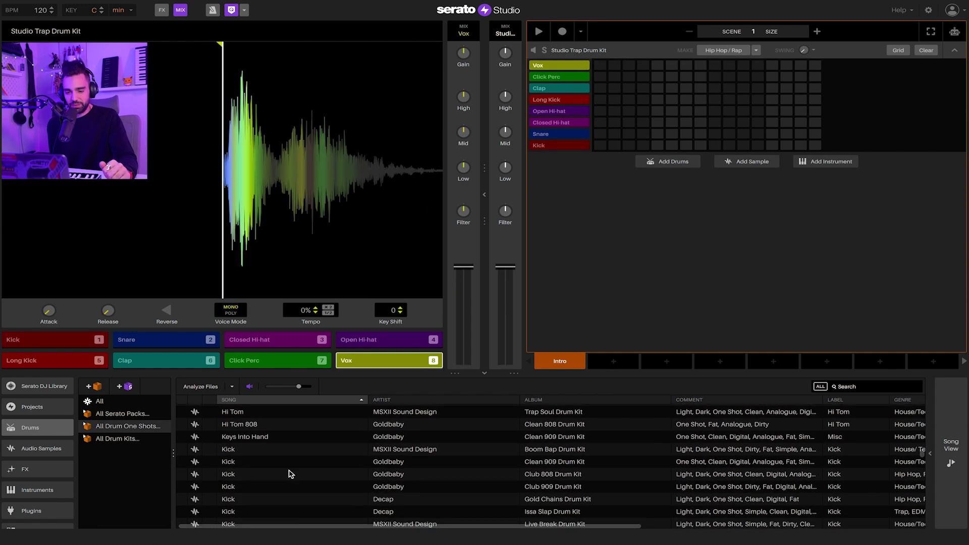
{"action": "scroll", "coordinate": [290, 474], "scroll_direction": "down", "scroll_amount": 4}
{"action": "scroll", "coordinate": [290, 473], "scroll_direction": "down", "scroll_amount": 15}
{"action": "left_click", "coordinate": [242, 435]}
{"action": "left_click", "coordinate": [230, 485]}
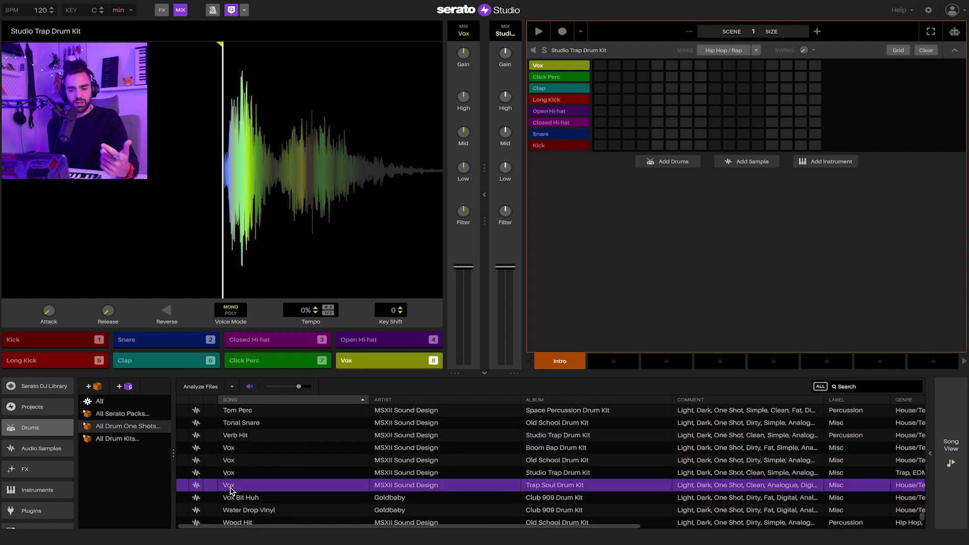
{"action": "scroll", "coordinate": [230, 490], "scroll_direction": "down", "scroll_amount": 1}
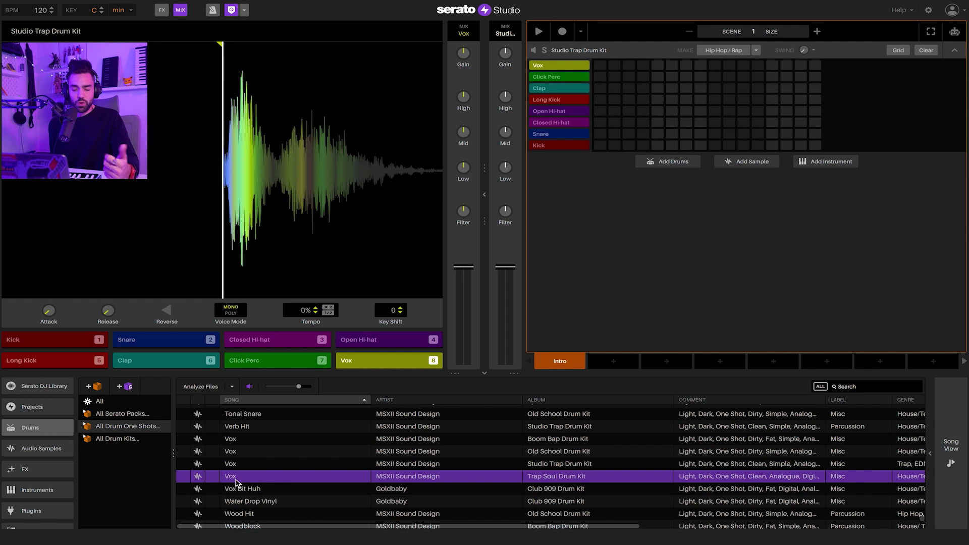
{"action": "left_click_drag", "start_coordinate": [230, 477], "coordinate": [368, 365]}
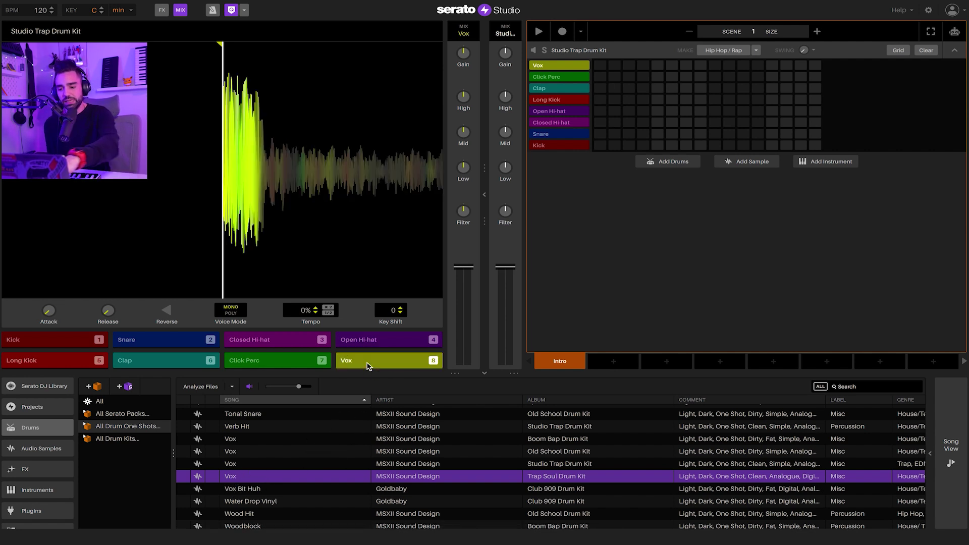
{"action": "left_click", "coordinate": [368, 365]}
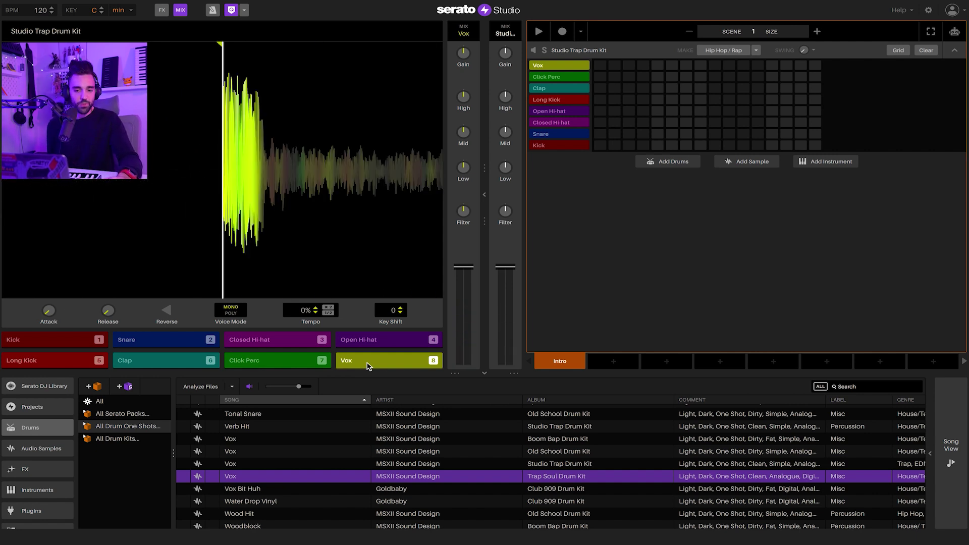
Play the Kick, Closed Hi-hat and Snare pads as a short rhythm
{"action": "key", "text": "1"}
{"action": "key", "text": "3"}
{"action": "key", "text": "2"}
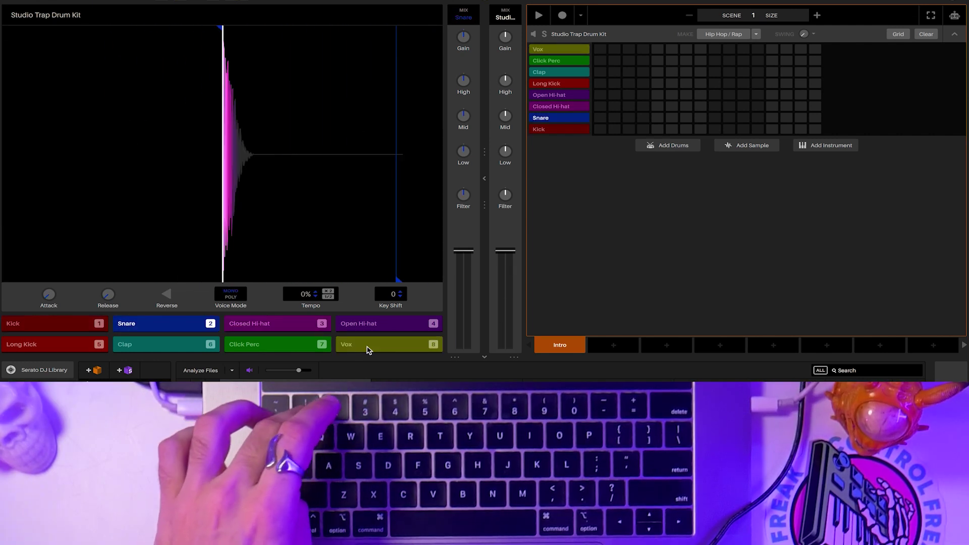
{"action": "key", "text": "3"}
{"action": "key", "text": "1"}
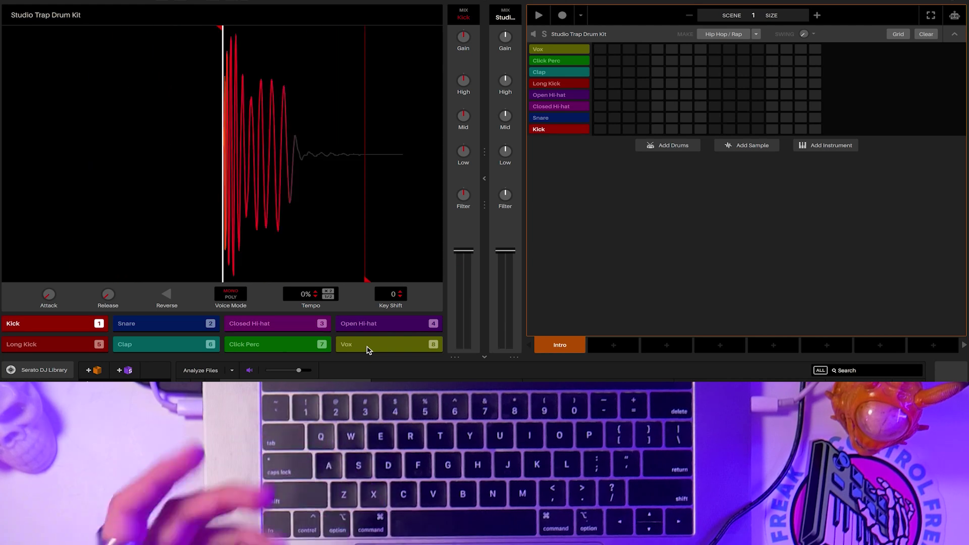
Raise the Snare pad's attack to about 511 ms while auditioning the sound
{"action": "key", "text": "2"}
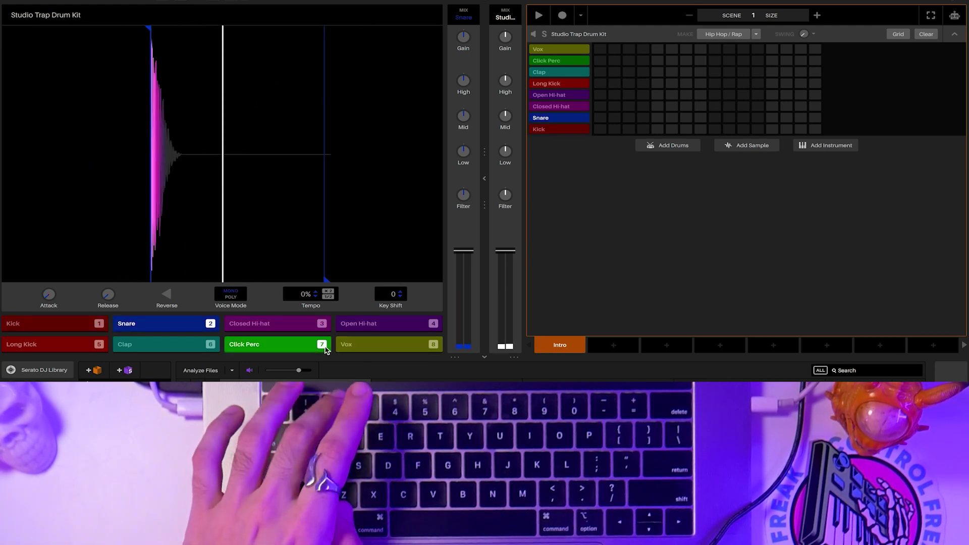
{"action": "mouse_move", "coordinate": [49, 295]}
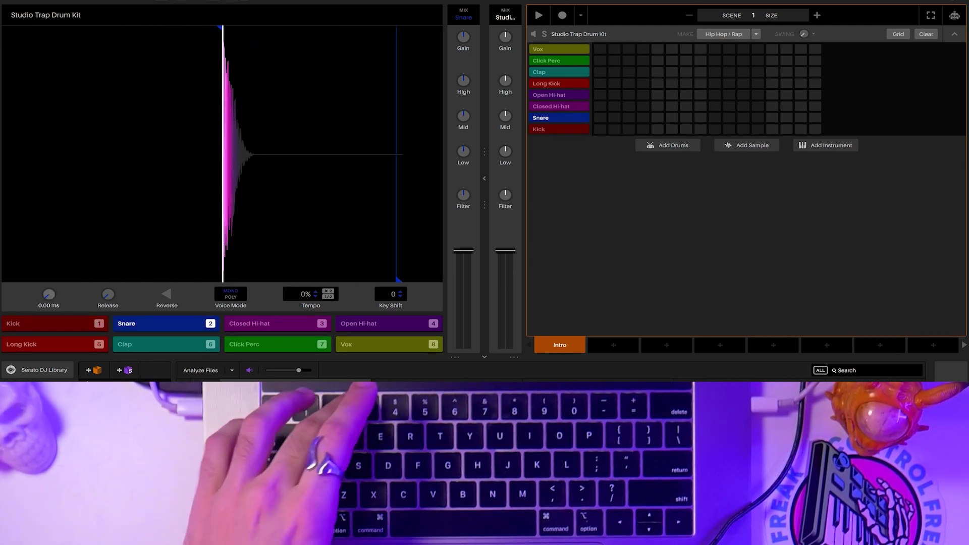
{"action": "key", "text": "2"}
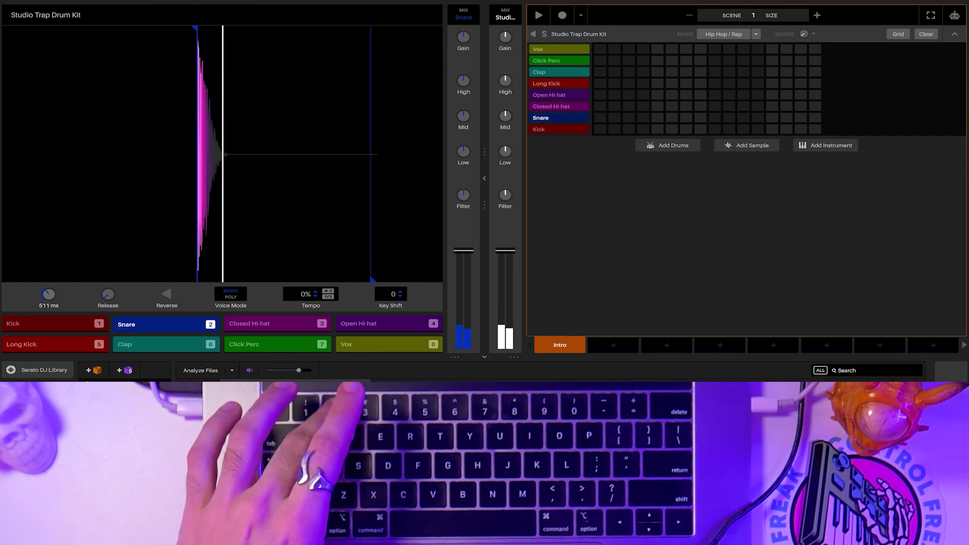
{"action": "left_click_drag", "start_coordinate": [49, 294], "coordinate": [57, 298]}
Audition the Long Kick pad and check its release setting
{"action": "key", "text": "5"}
{"action": "mouse_move", "coordinate": [108, 298]}
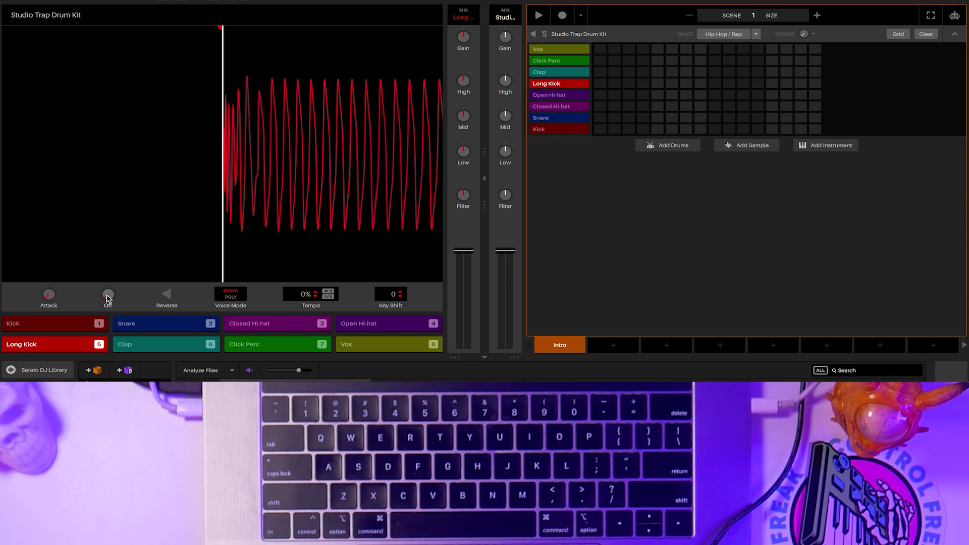
{"action": "key", "text": "5"}
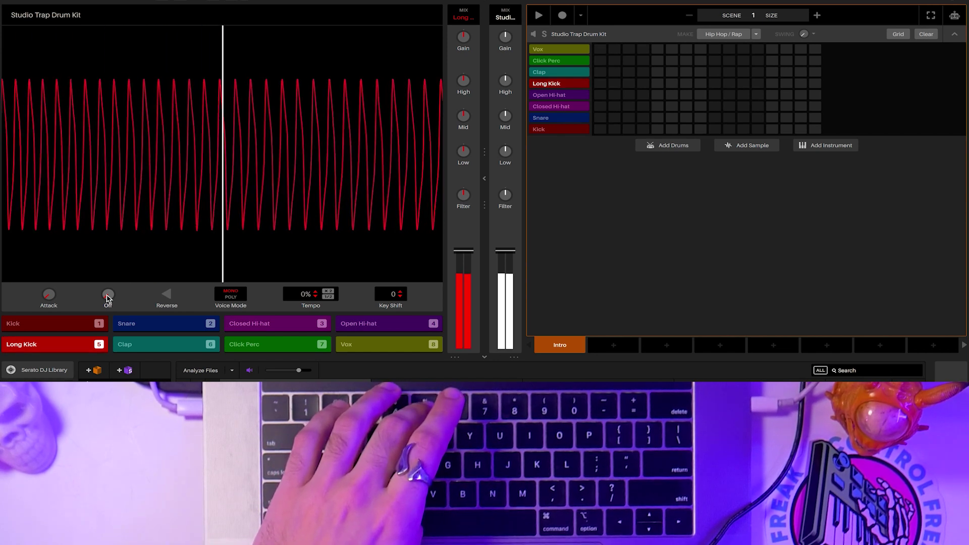
Try a different key shift on the Clap pad while auditioning it, and reset its key shift to 0
{"action": "key", "text": "6"}
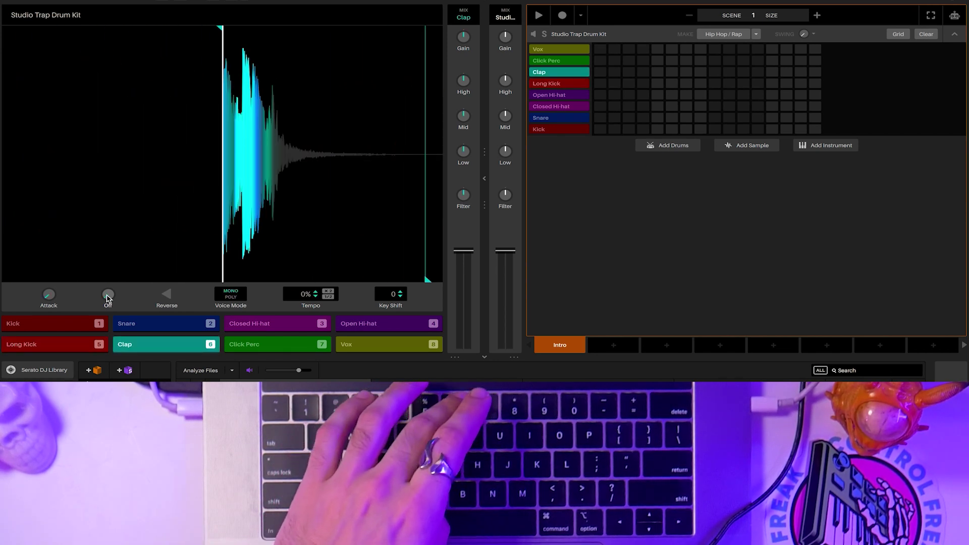
{"action": "left_click", "coordinate": [400, 297]}
{"action": "left_click", "coordinate": [400, 296]}
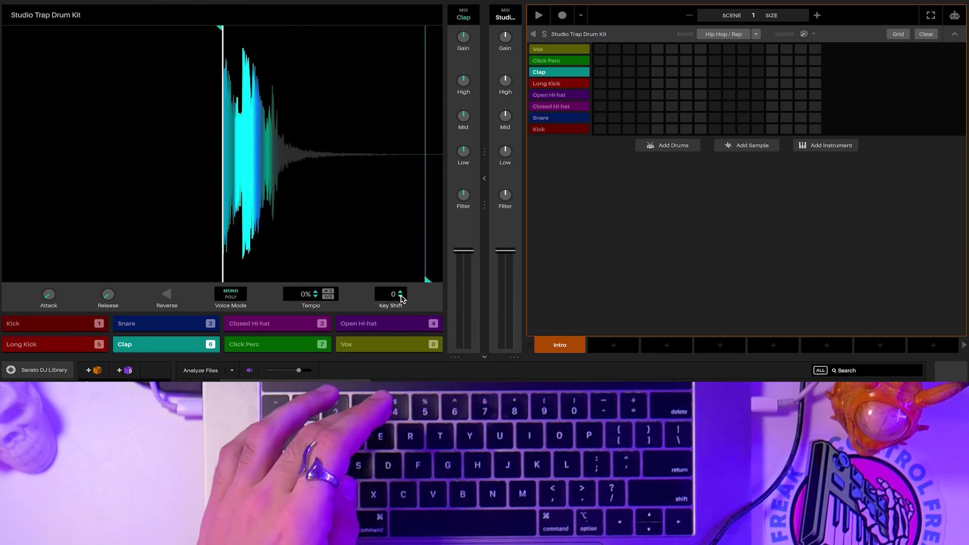
{"action": "key", "text": "6"}
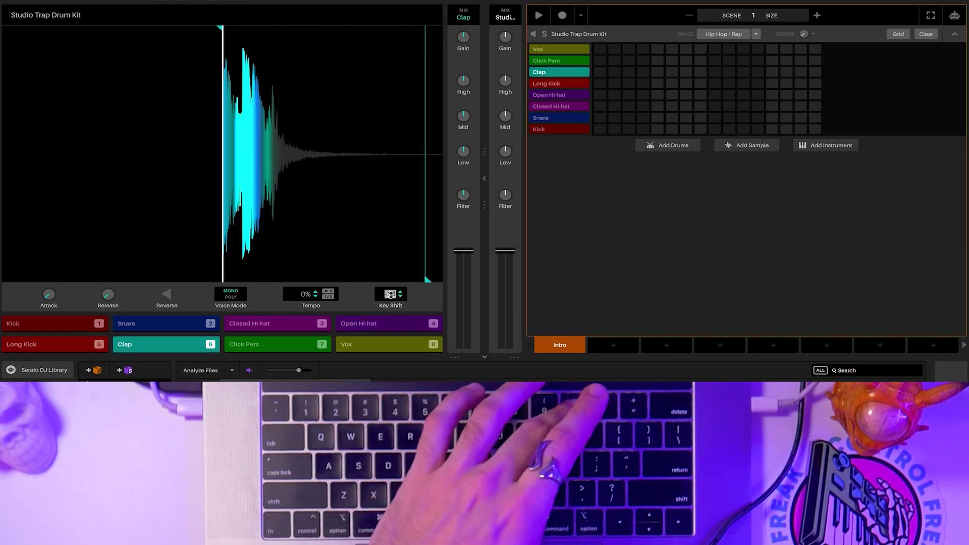
{"action": "type", "text": "0"}
{"action": "key", "text": "Return"}
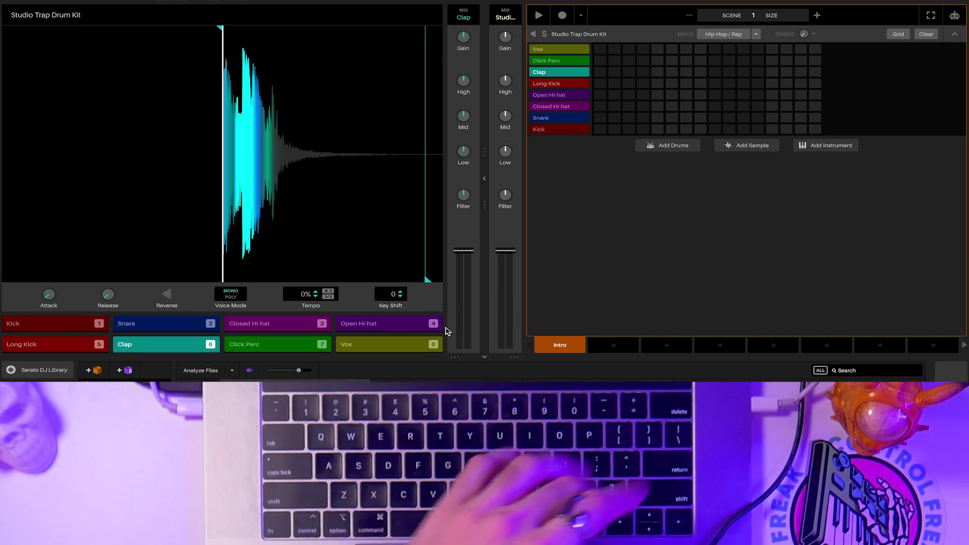
Lower the Vox pad's key shift to -7 while auditioning the sound
{"action": "left_click", "coordinate": [408, 345]}
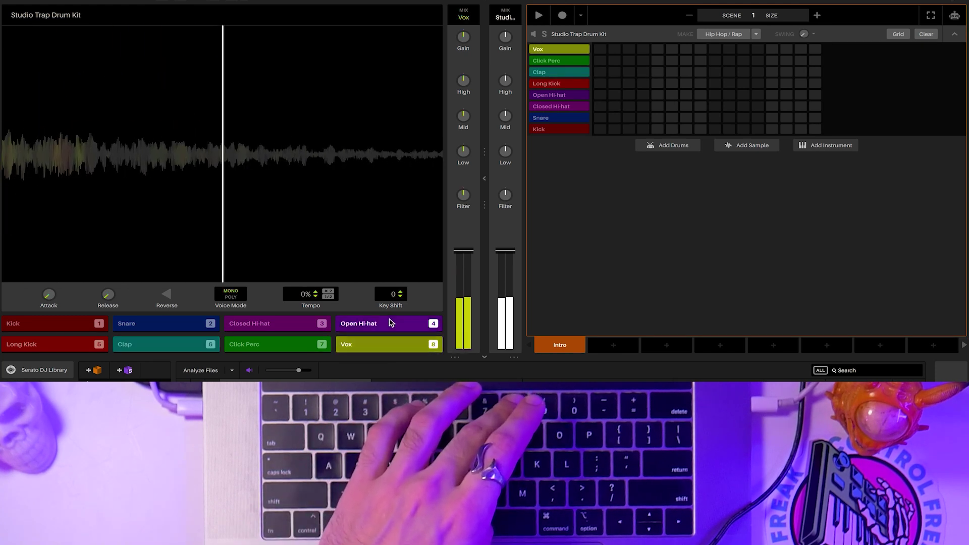
{"action": "left_click", "coordinate": [400, 296]}
{"action": "left_click", "coordinate": [400, 296]}
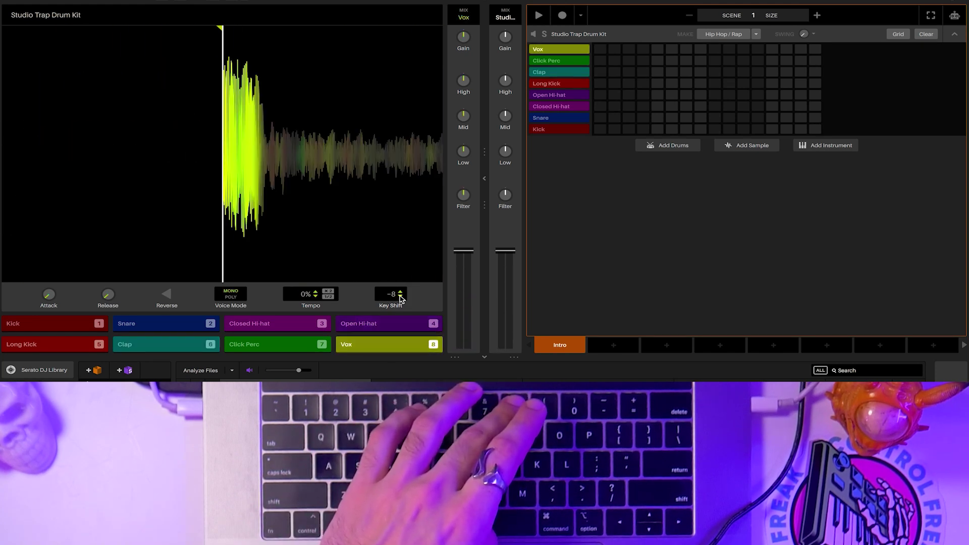
{"action": "left_click", "coordinate": [401, 297]}
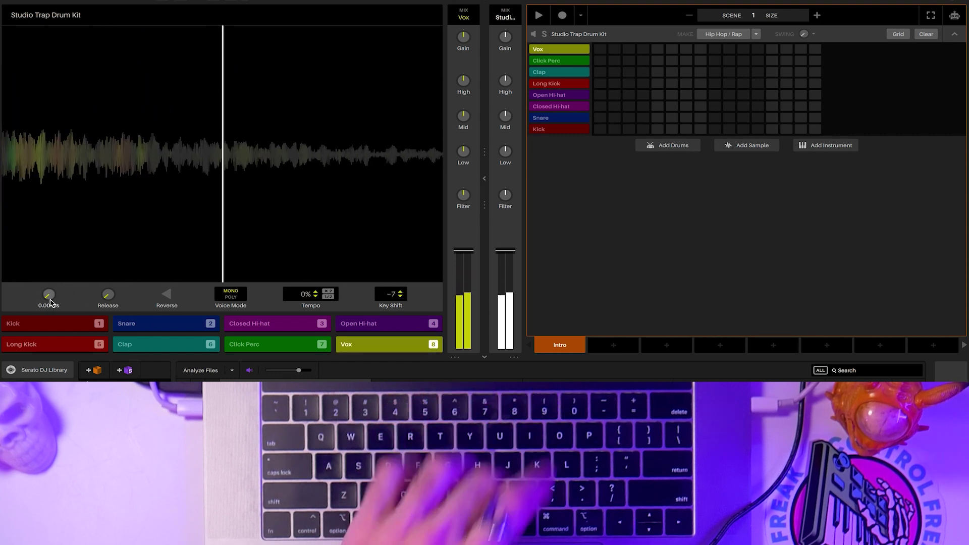
Raise the Vox pad's attack to about 25 ms while auditioning the sound
{"action": "left_click_drag", "start_coordinate": [48, 298], "coordinate": [50, 303]}
{"action": "key", "text": "8"}
{"action": "left_click_drag", "start_coordinate": [50, 299], "coordinate": [50, 303]}
{"action": "key", "text": "8"}
{"action": "key", "text": "8"}
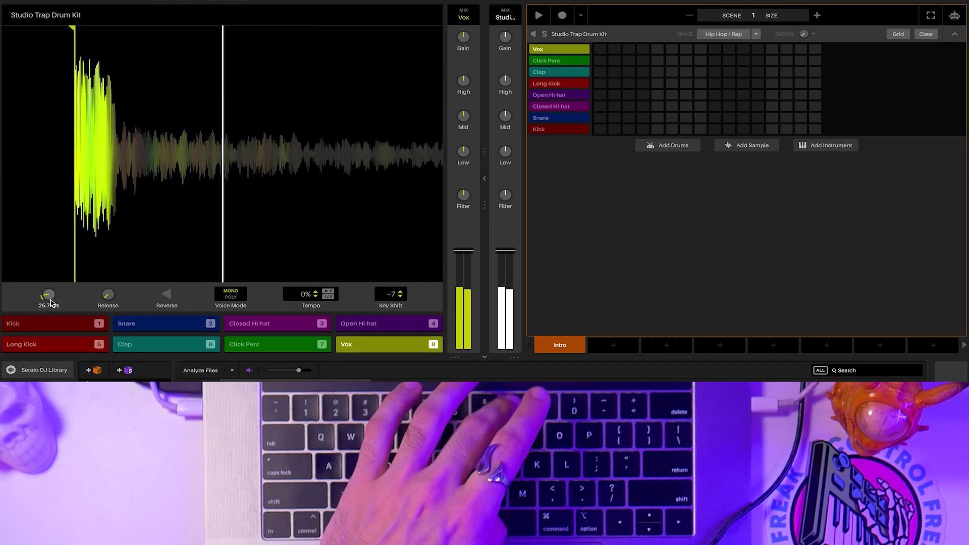
Audition the Clap, Kick and Vox pads to compare the adjusted kit sounds
{"action": "key", "text": "6"}
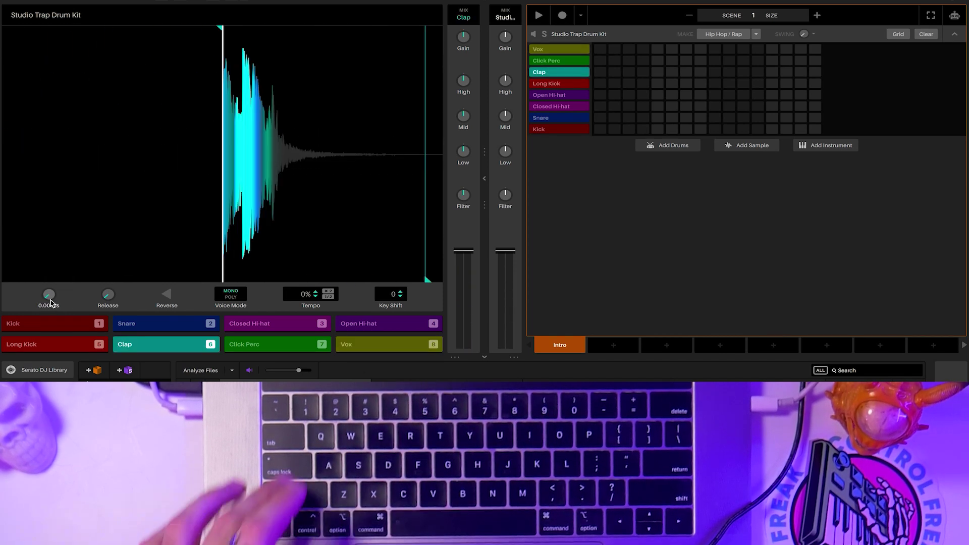
{"action": "key", "text": "1"}
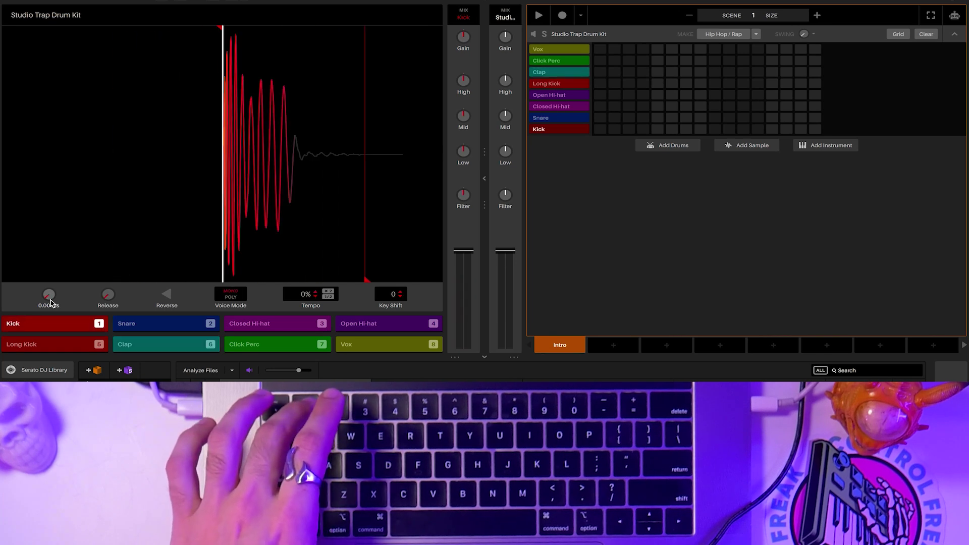
{"action": "key", "text": "6"}
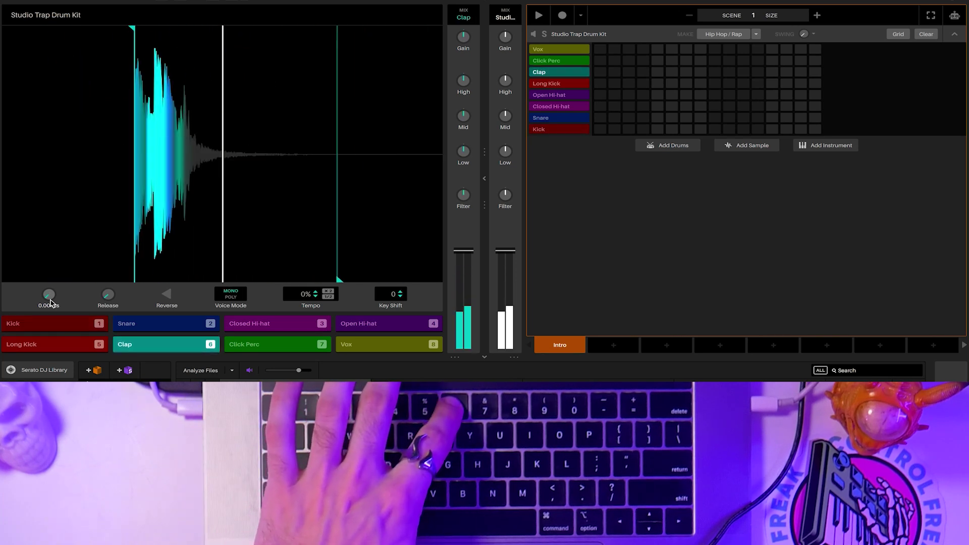
{"action": "key", "text": "8"}
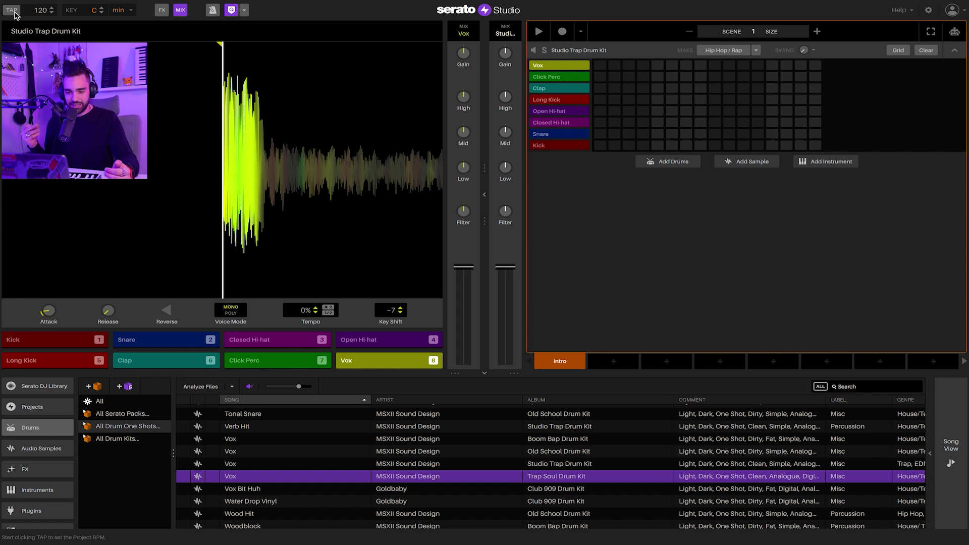
Set the project tempo to 175 BPM and play the empty scene with the metronome on
{"action": "key", "text": "1"}
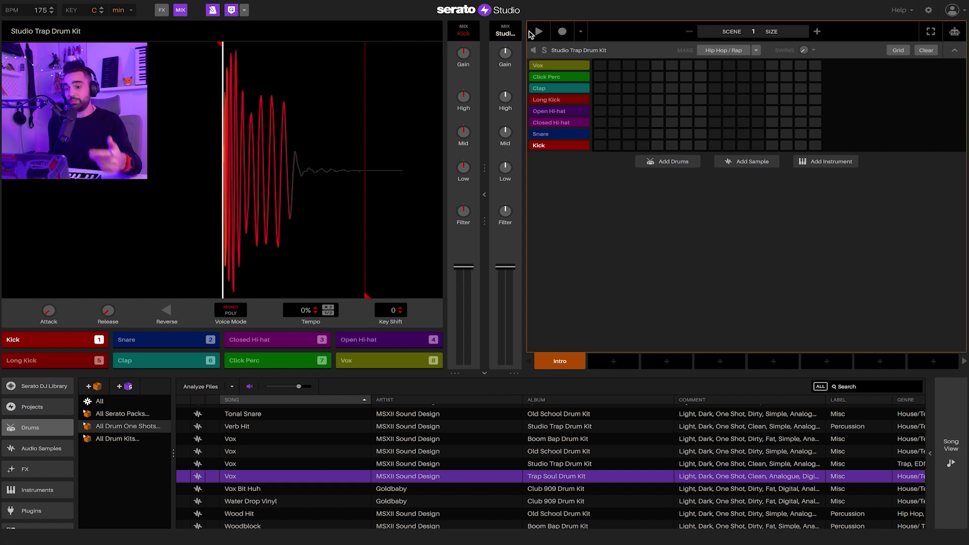
{"action": "left_click", "coordinate": [538, 32]}
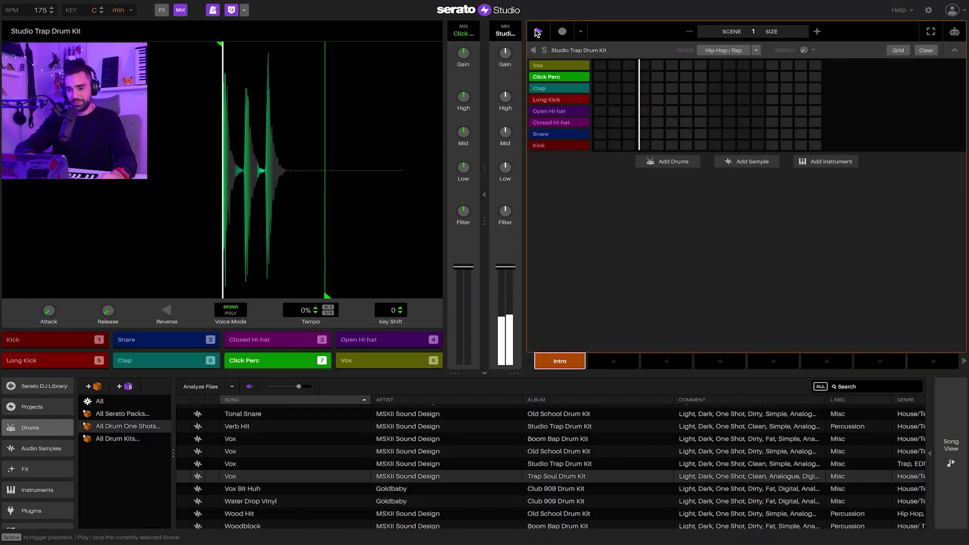
{"action": "key", "text": "space"}
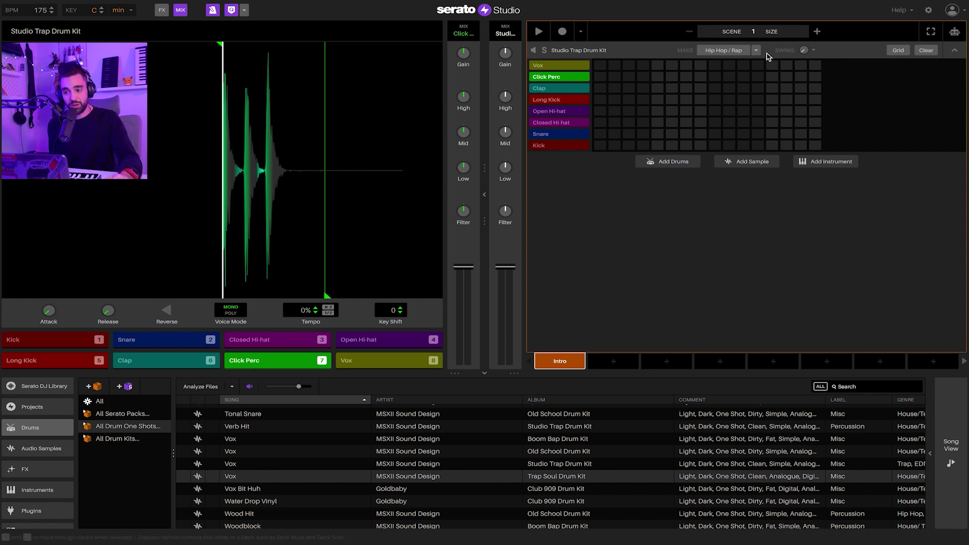
Extend the scene to four pages and audition the Kick and Clap pads with page 1 selected
{"action": "key", "text": "space"}
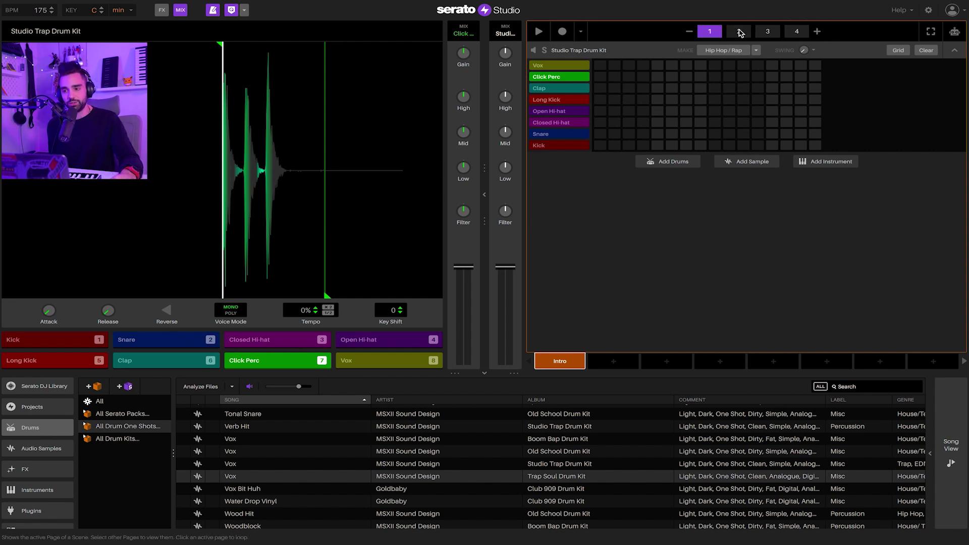
{"action": "left_click", "coordinate": [713, 32]}
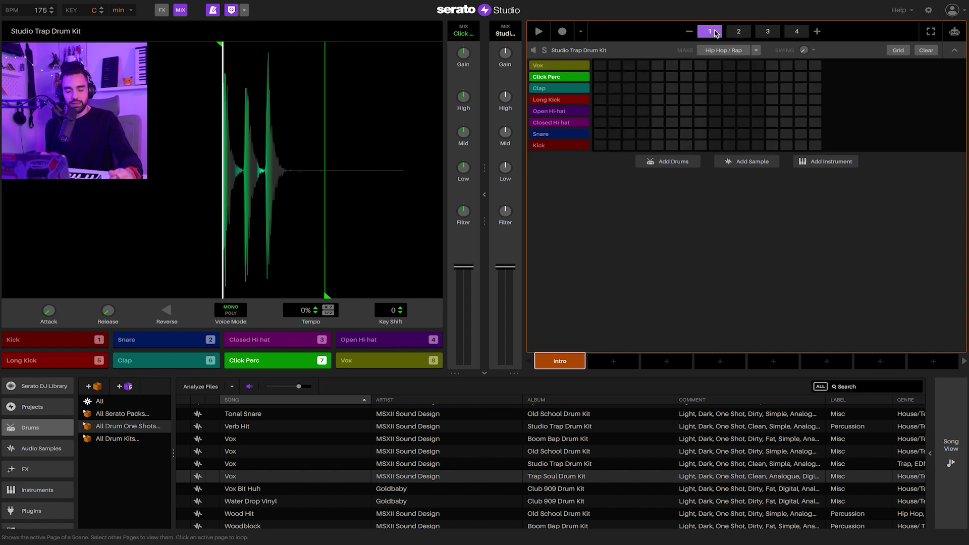
{"action": "key", "text": "1"}
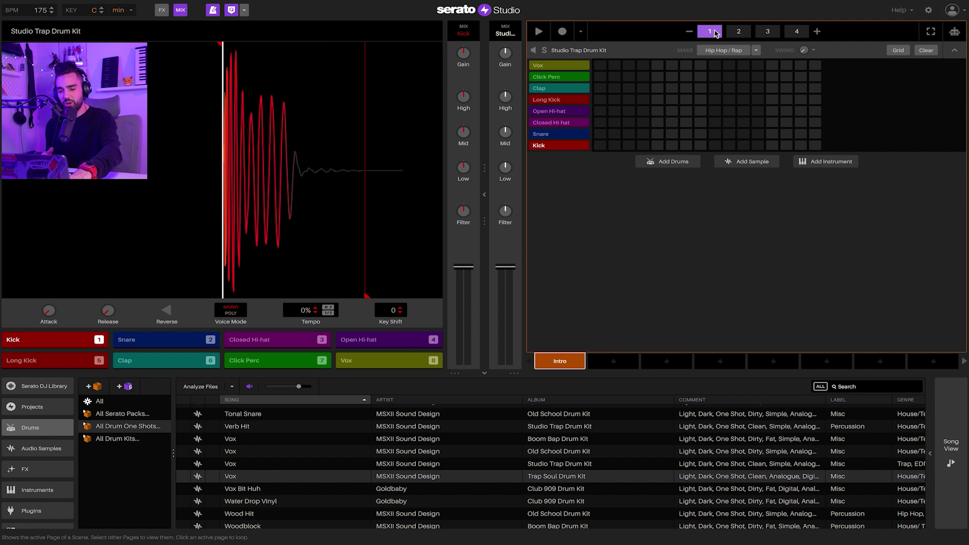
{"action": "key", "text": "6"}
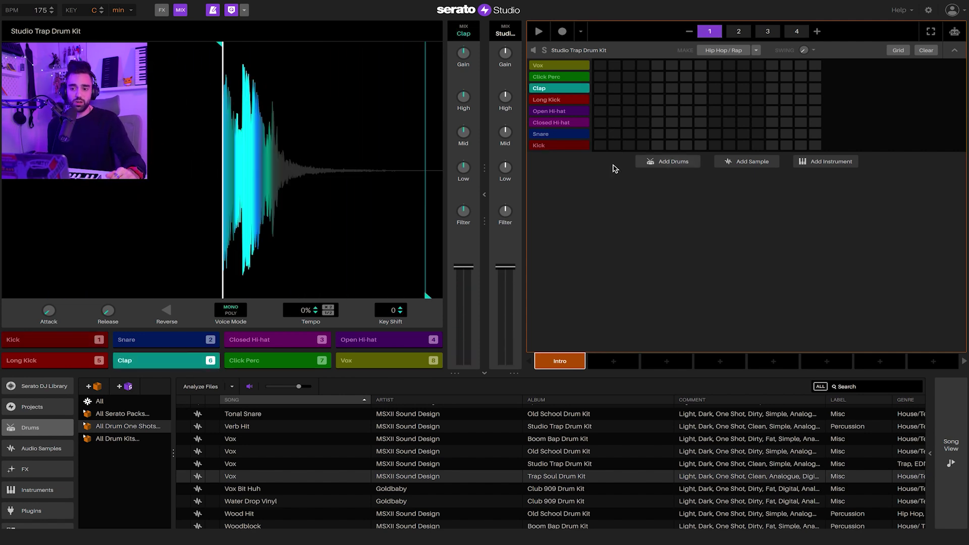
Place a Kick on step 1, a Clap on step 9 and a Vox on step 13 of page 1, and play it
{"action": "left_click", "coordinate": [601, 145]}
{"action": "left_click", "coordinate": [715, 88]}
{"action": "key", "text": "space"}
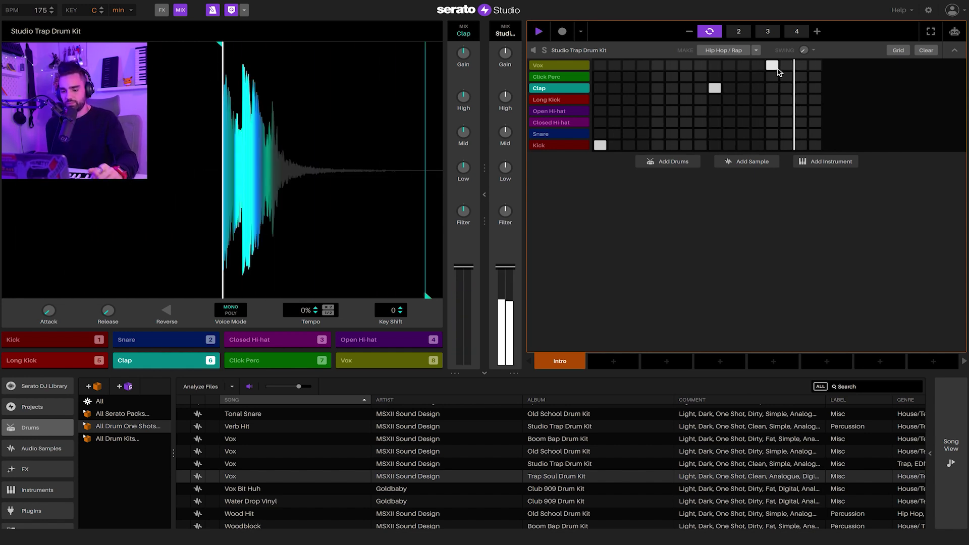
{"action": "key", "text": "space"}
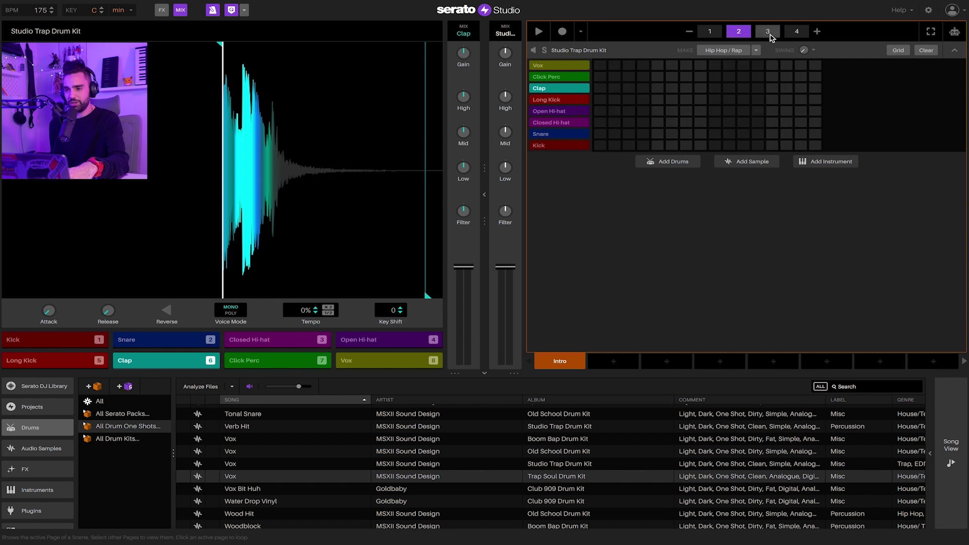
Check the other scene pages and clear the drum kit's sequence
{"action": "left_click", "coordinate": [797, 32]}
{"action": "left_click", "coordinate": [710, 32]}
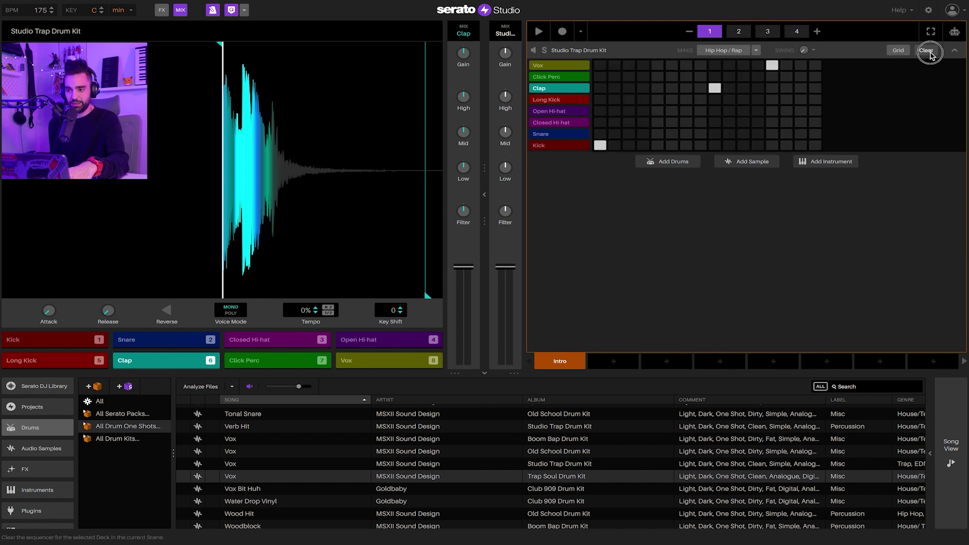
{"action": "left_click", "coordinate": [929, 50]}
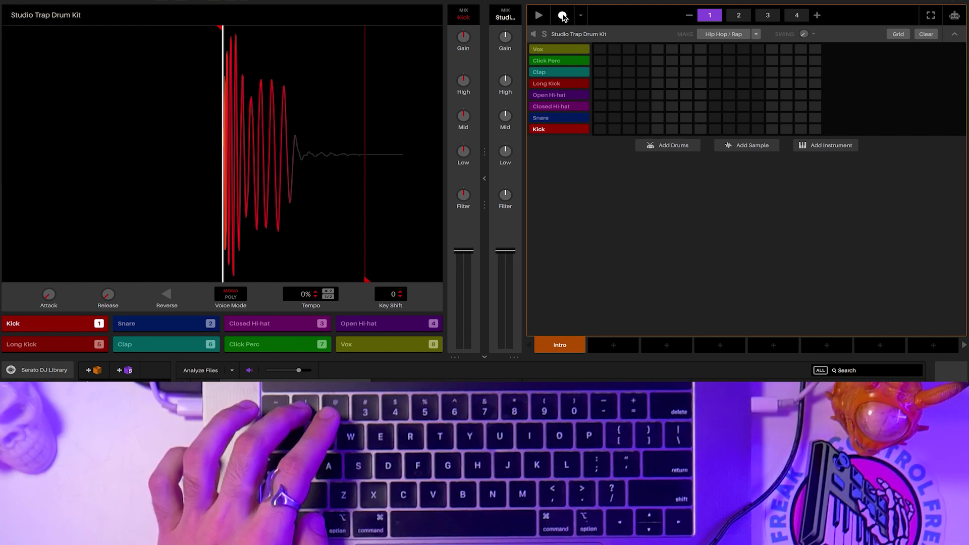
Record a Kick, Clap and Snare pattern live across the four pages of the scene
{"action": "key", "text": "space"}
{"action": "key", "text": "1"}
{"action": "key", "text": "6"}
{"action": "key", "text": "1"}
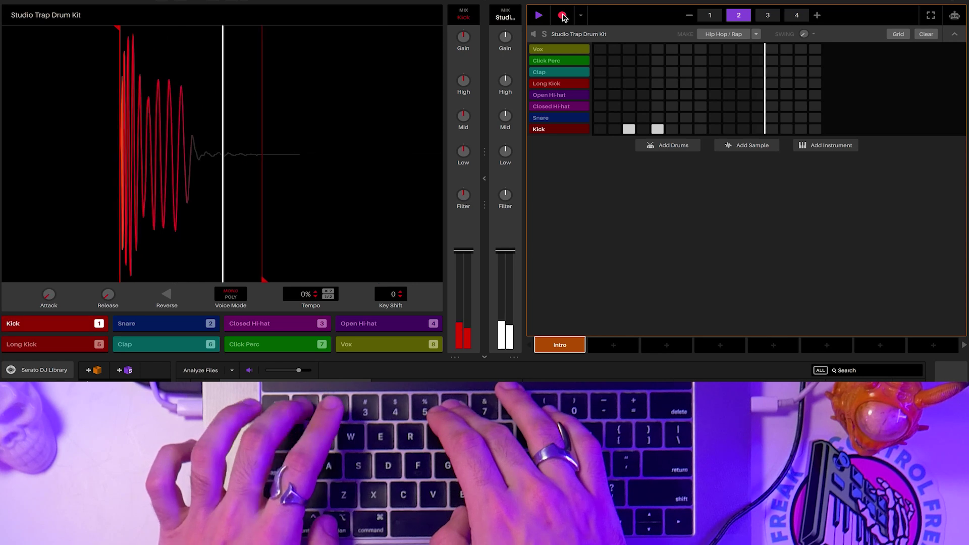
{"action": "key", "text": "6"}
{"action": "key", "text": "2"}
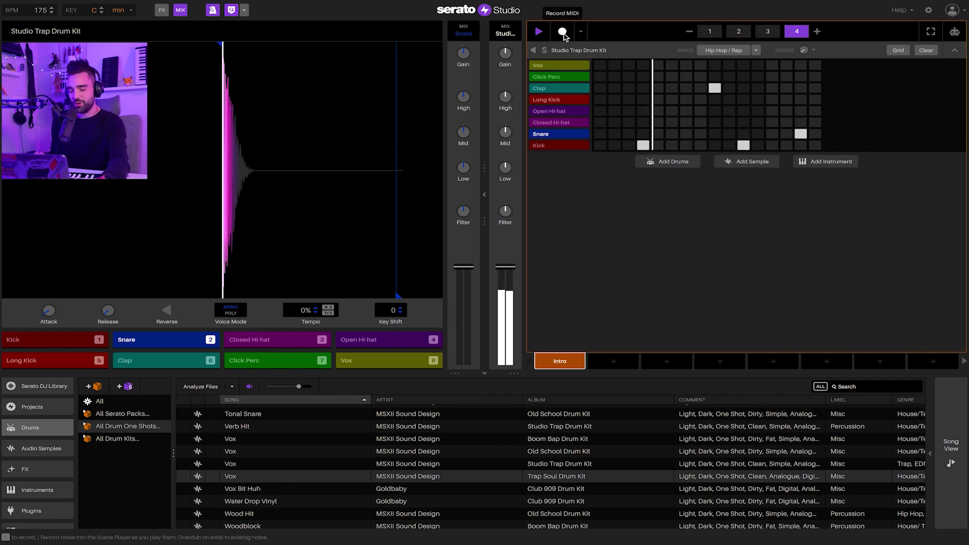
Rehearse the Click Perc hits over the playing pattern and overdub them into the sequence
{"action": "key", "text": "7"}
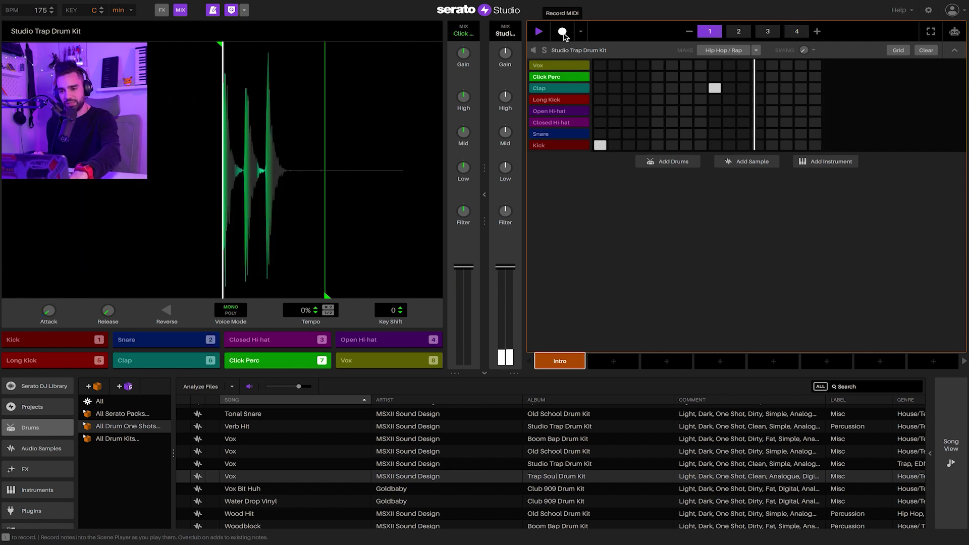
{"action": "key", "text": "7"}
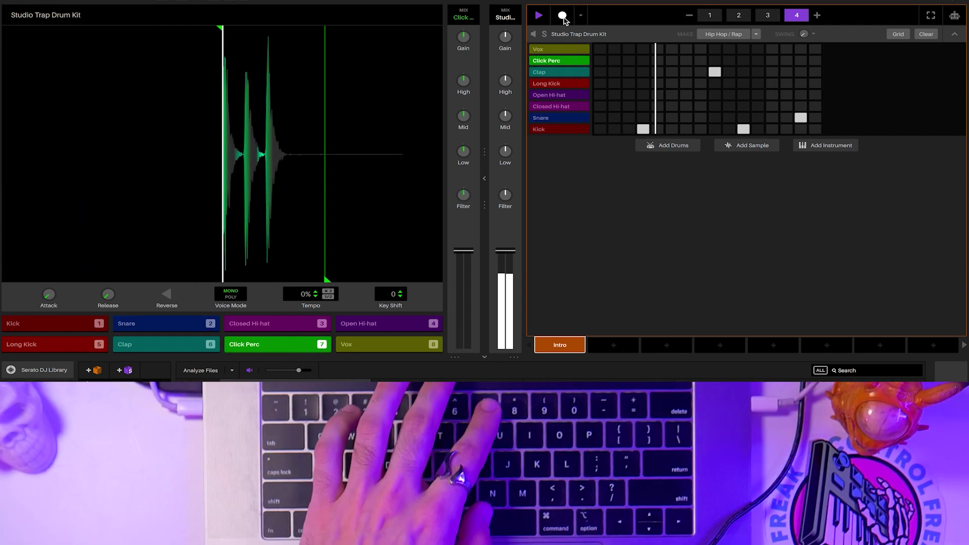
{"action": "left_click", "coordinate": [564, 34]}
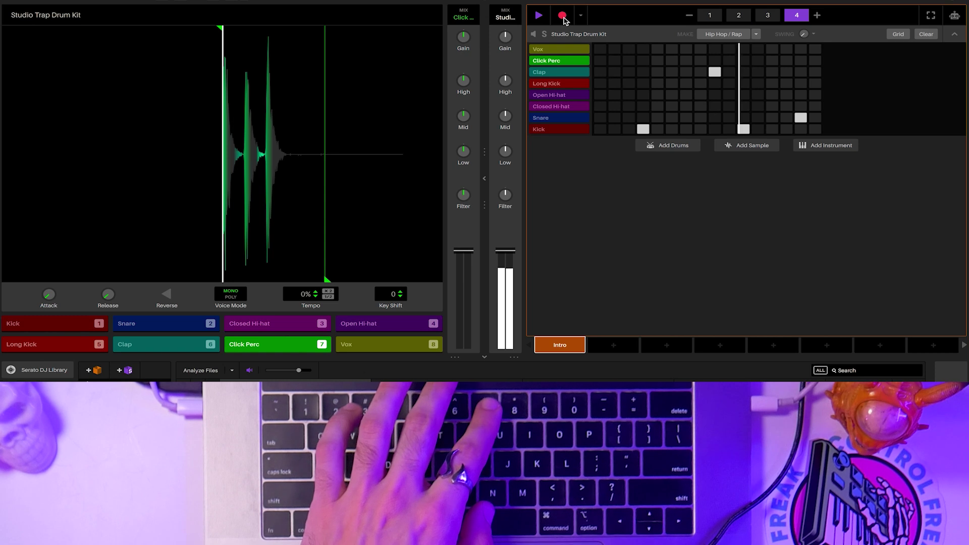
{"action": "key", "text": "7"}
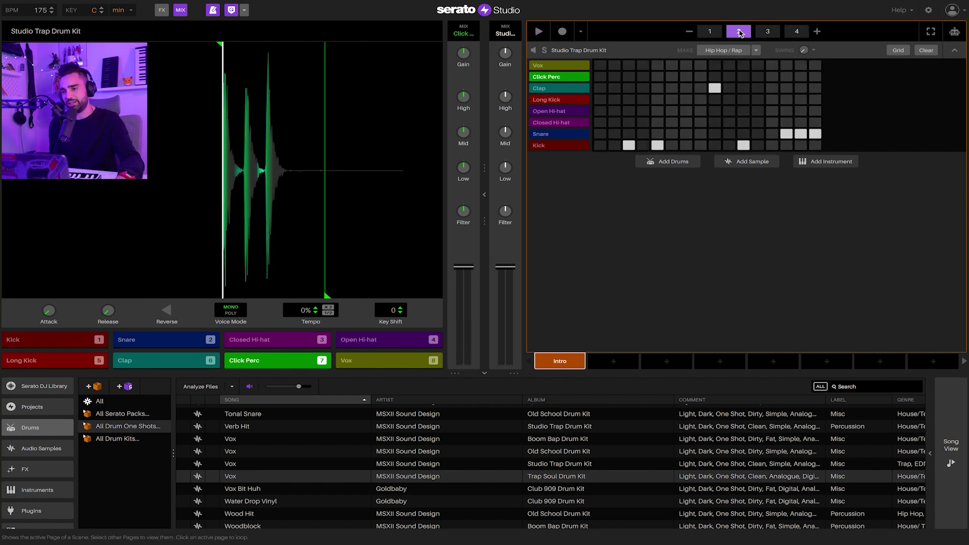
Remove the Snare hit on step 16 of page 2 and put page 4's early Kick hits on steps 5 and 7
{"action": "left_click", "coordinate": [816, 135]}
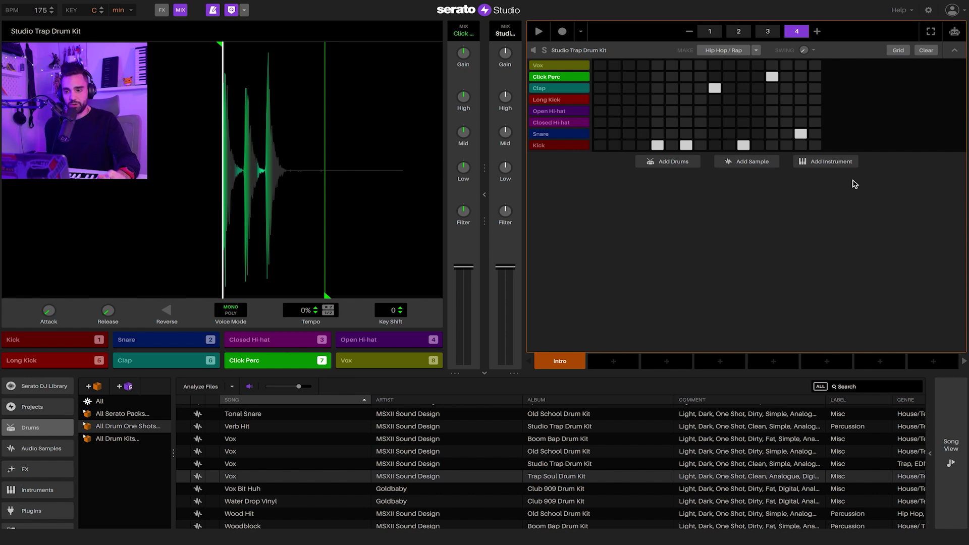
Loop page 1, fill all 16 Closed Hi-hat steps and play the loop
{"action": "left_click", "coordinate": [710, 32]}
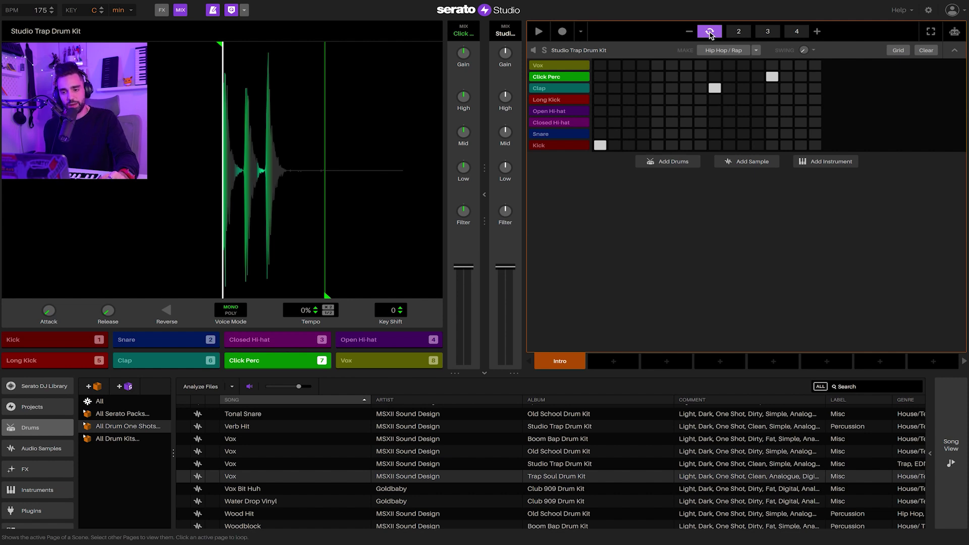
{"action": "left_click", "coordinate": [710, 31]}
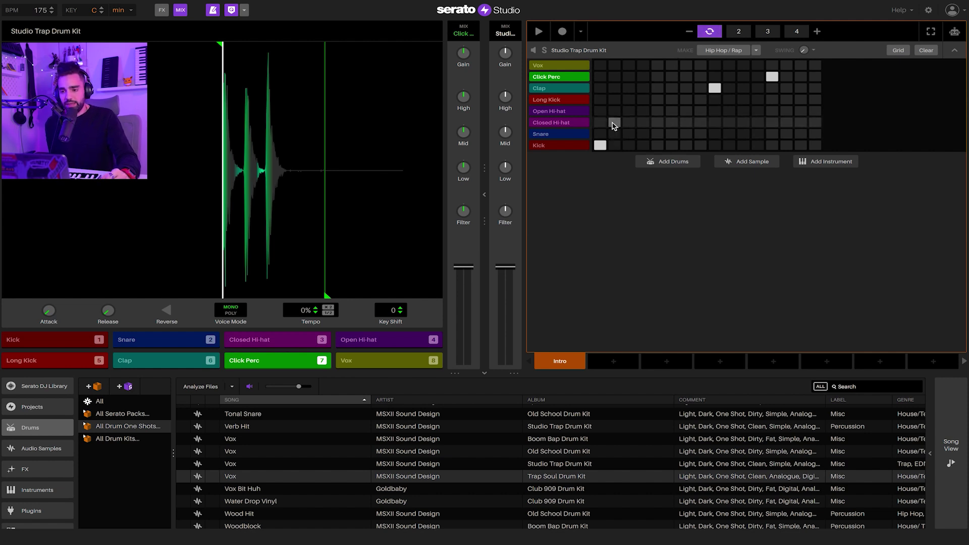
{"action": "left_click_drag", "start_coordinate": [618, 126], "coordinate": [669, 127]}
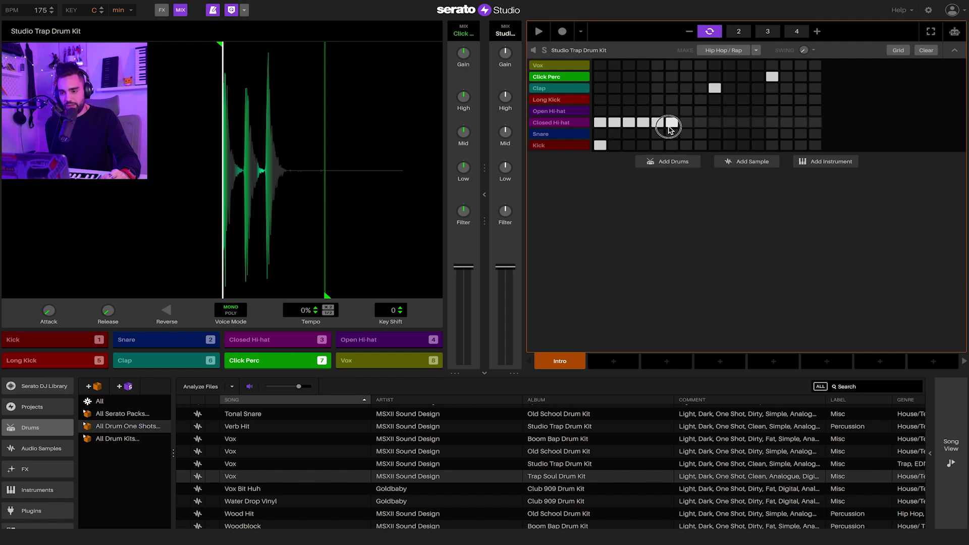
{"action": "left_click_drag", "start_coordinate": [736, 126], "coordinate": [808, 127]}
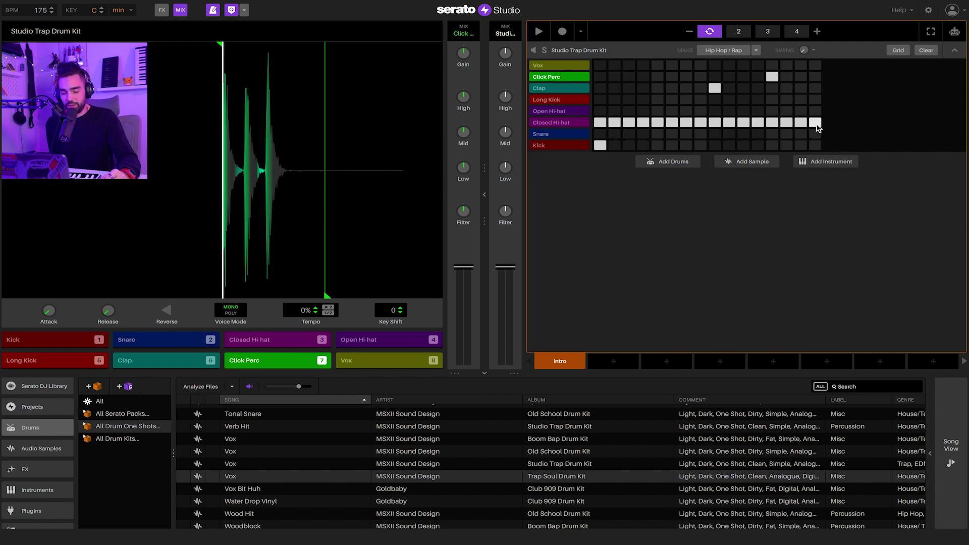
{"action": "key", "text": "space"}
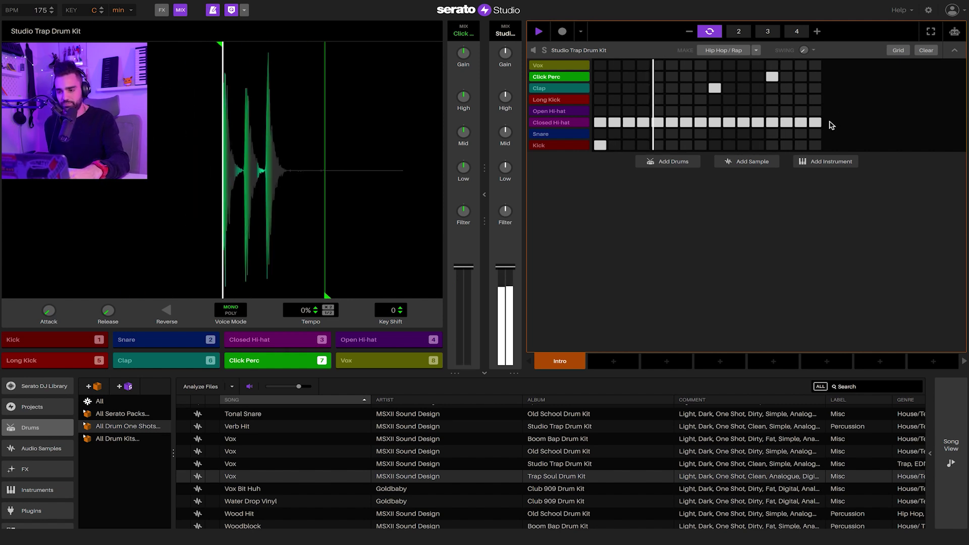
Thin page 1's Closed Hi-hat row to a hit on every odd step and play the loop
{"action": "key", "text": "space"}
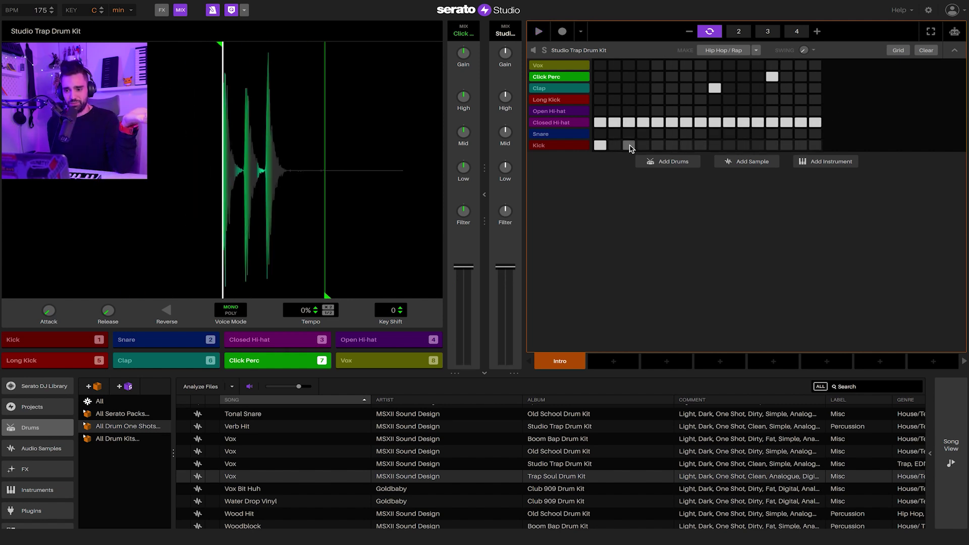
{"action": "left_click", "coordinate": [672, 122]}
{"action": "left_click", "coordinate": [701, 122]}
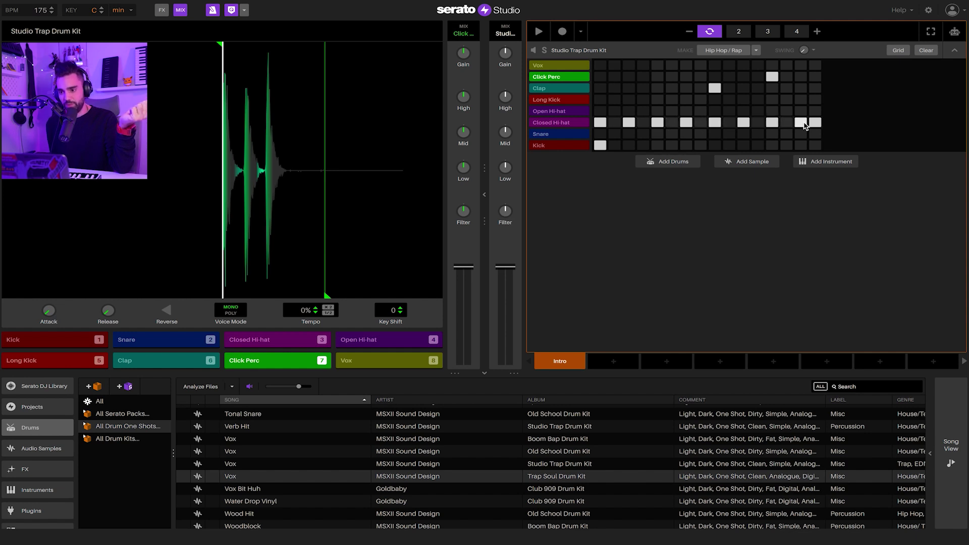
{"action": "left_click", "coordinate": [815, 123]}
{"action": "key", "text": "space"}
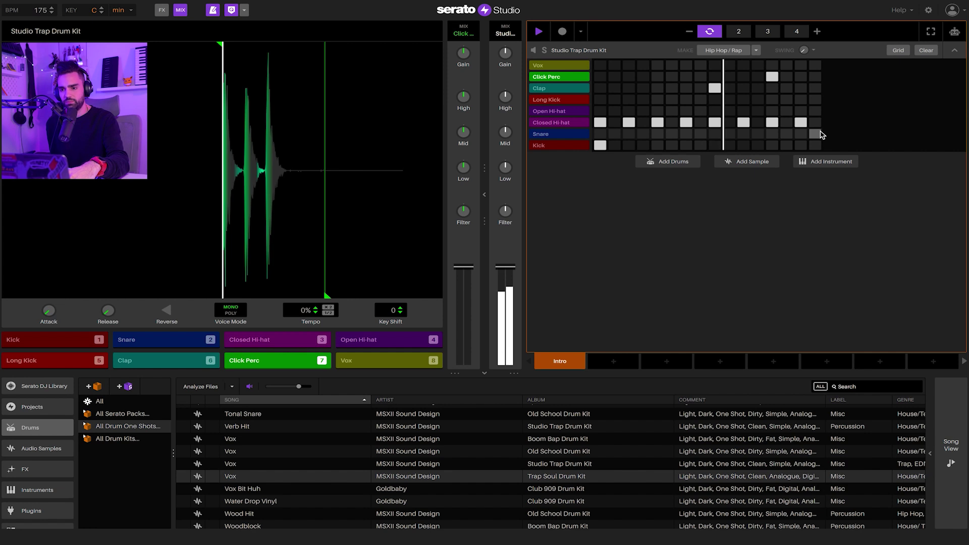
{"action": "key", "text": "space"}
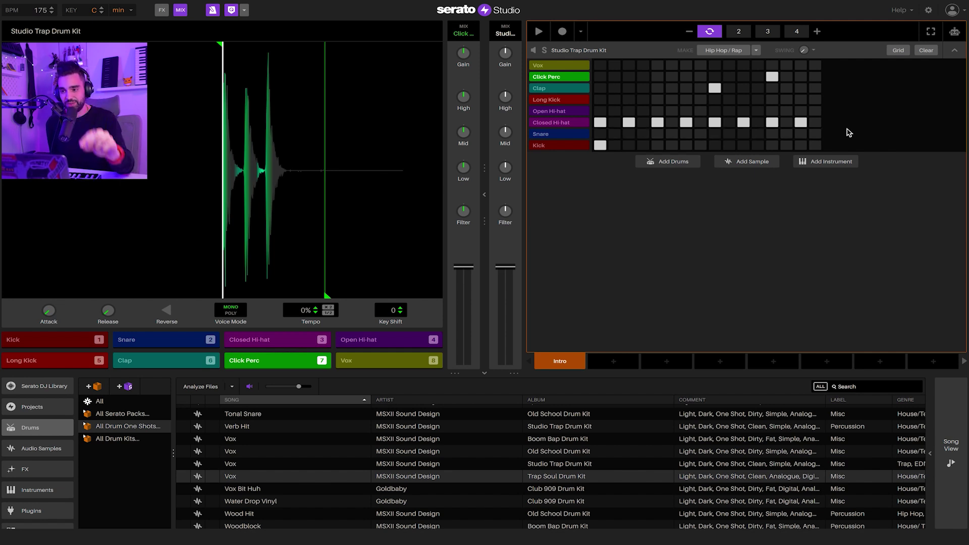
Show the grid options, set the Closed Hi-hat row to x2 and add quick rolls around steps 3 and 9, checking them in playback
{"action": "left_click", "coordinate": [898, 51]}
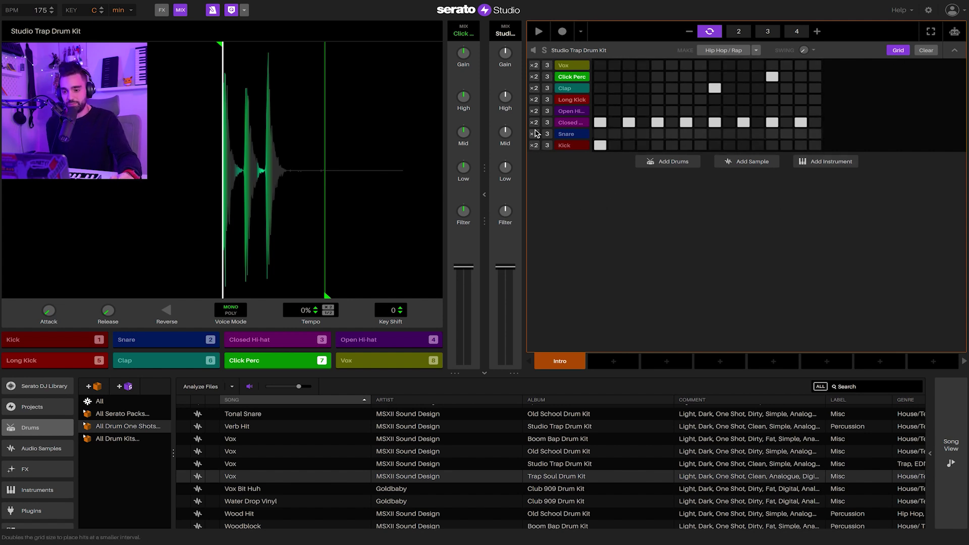
{"action": "left_click", "coordinate": [535, 122]}
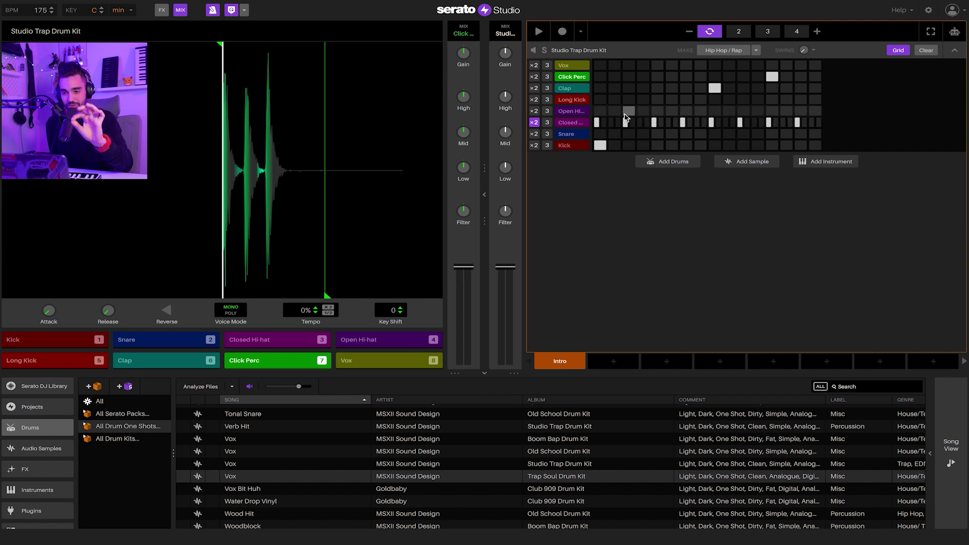
{"action": "left_click", "coordinate": [611, 122]}
{"action": "left_click", "coordinate": [619, 123]}
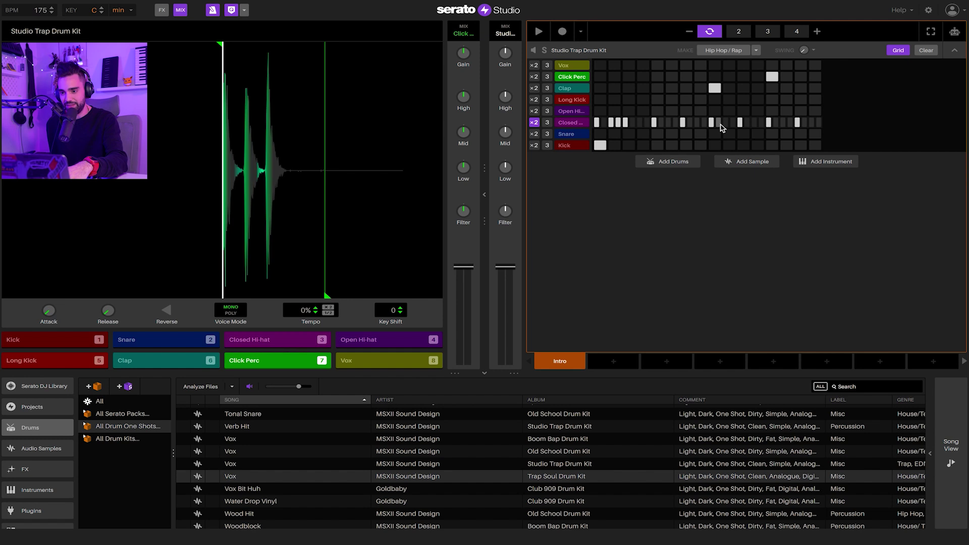
{"action": "key", "text": "space"}
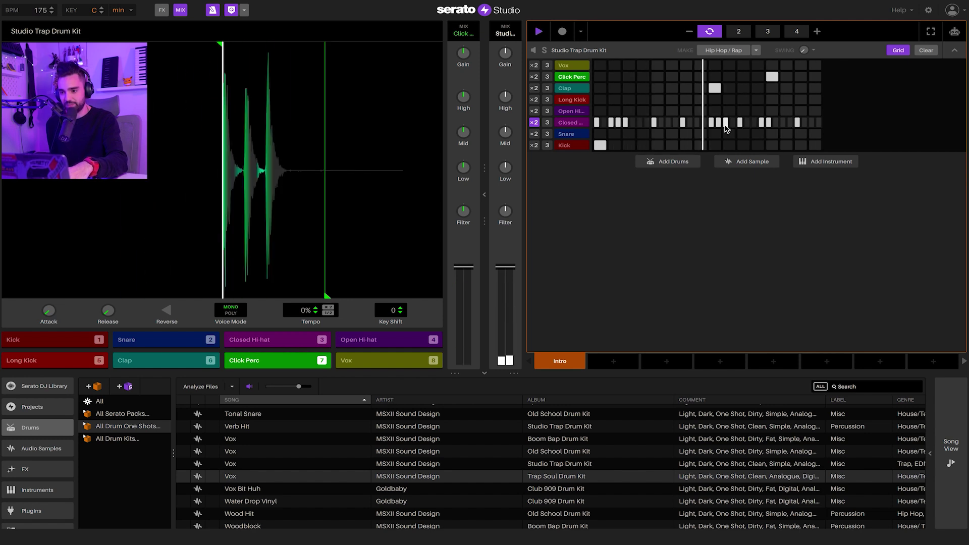
{"action": "left_click", "coordinate": [762, 123]}
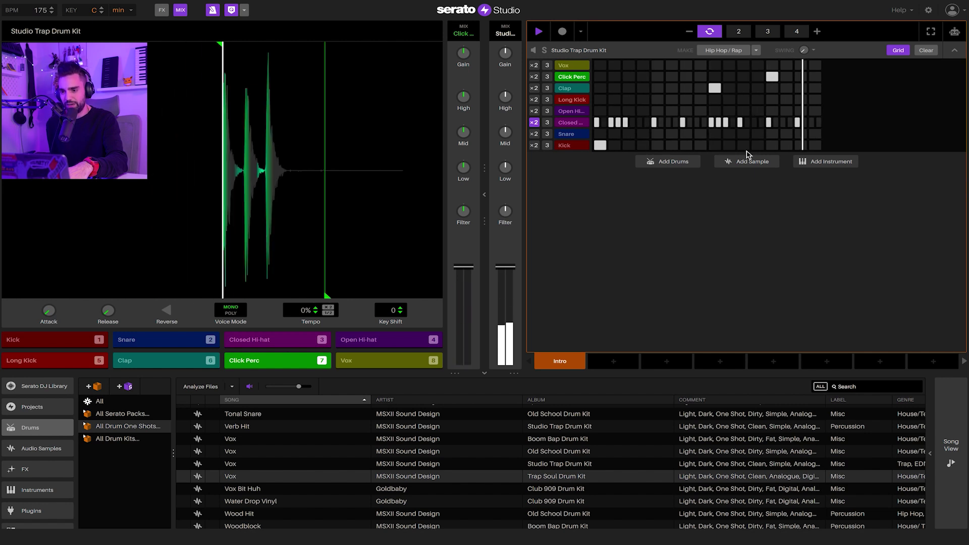
{"action": "key", "text": "space"}
Switch the Closed Hi-hat row to the triplet grid, vary its hits near the end of page 1 and play the loop
{"action": "left_click", "coordinate": [548, 124]}
{"action": "left_click", "coordinate": [535, 123]}
{"action": "left_click", "coordinate": [787, 125]}
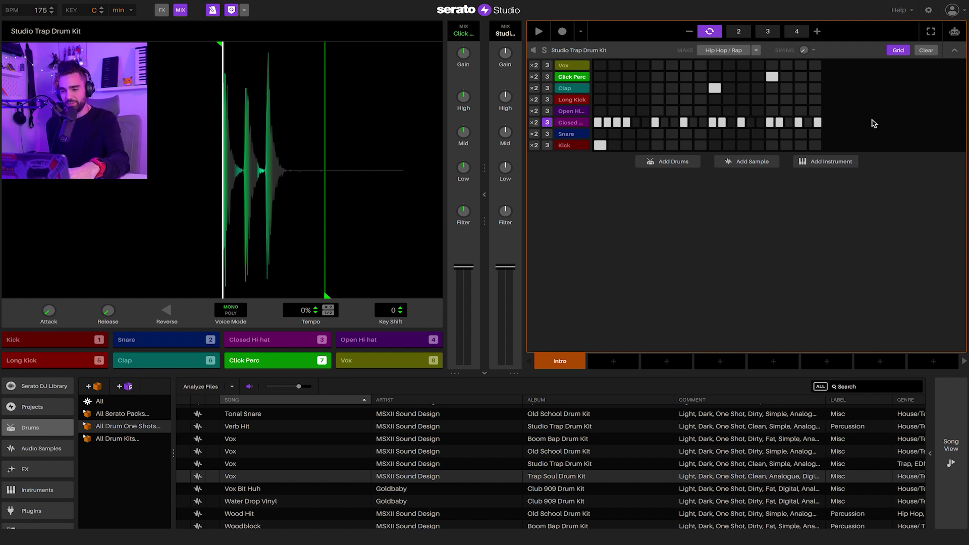
{"action": "key", "text": "space"}
{"action": "left_click", "coordinate": [818, 122]}
{"action": "left_click", "coordinate": [808, 122]}
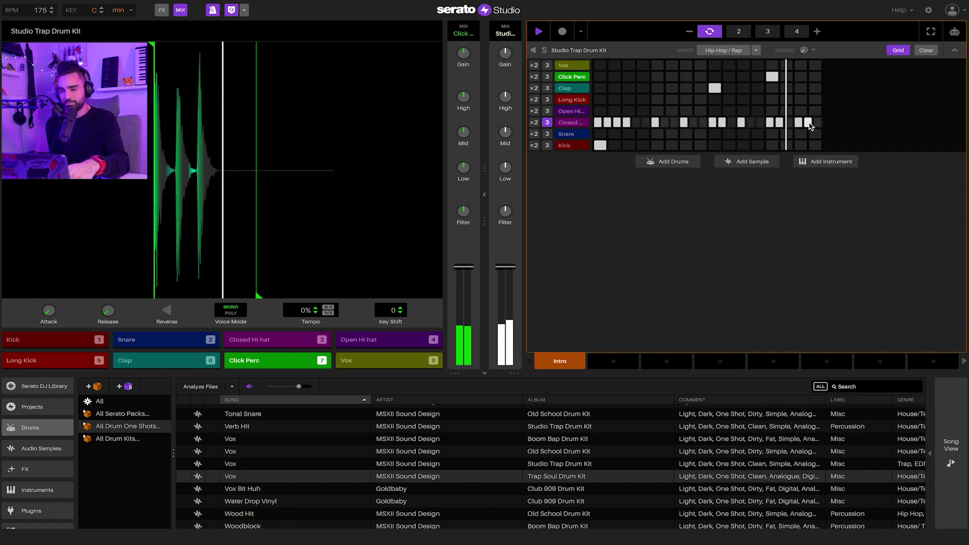
{"action": "key", "text": "space"}
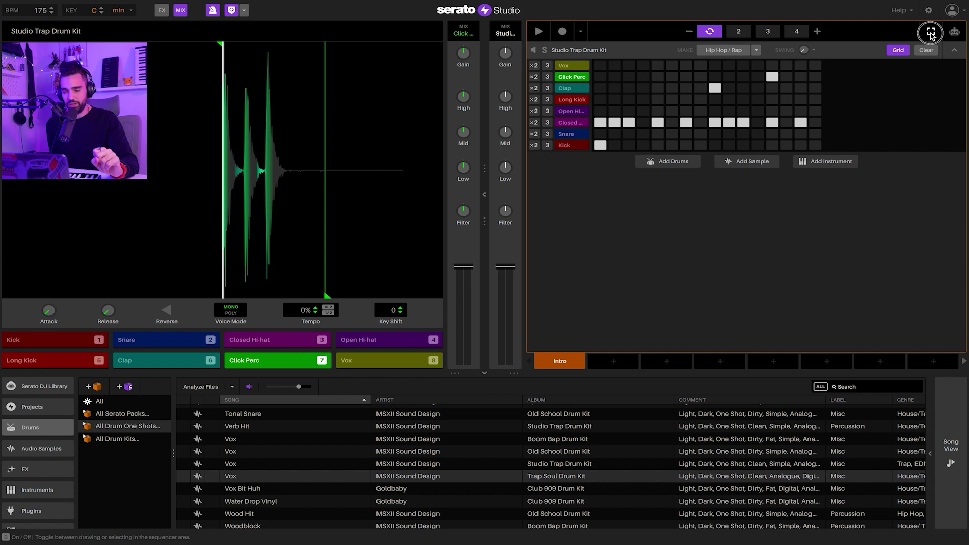
Select all Closed Hi-hat hits on page 1 and delete them
{"action": "left_click_drag", "start_coordinate": [801, 124], "coordinate": [599, 119]}
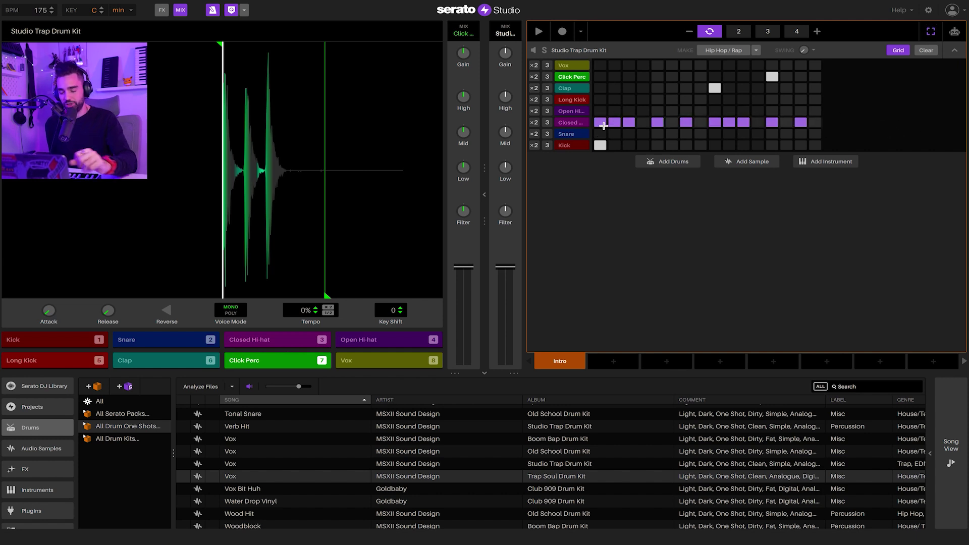
{"action": "key", "text": "Delete"}
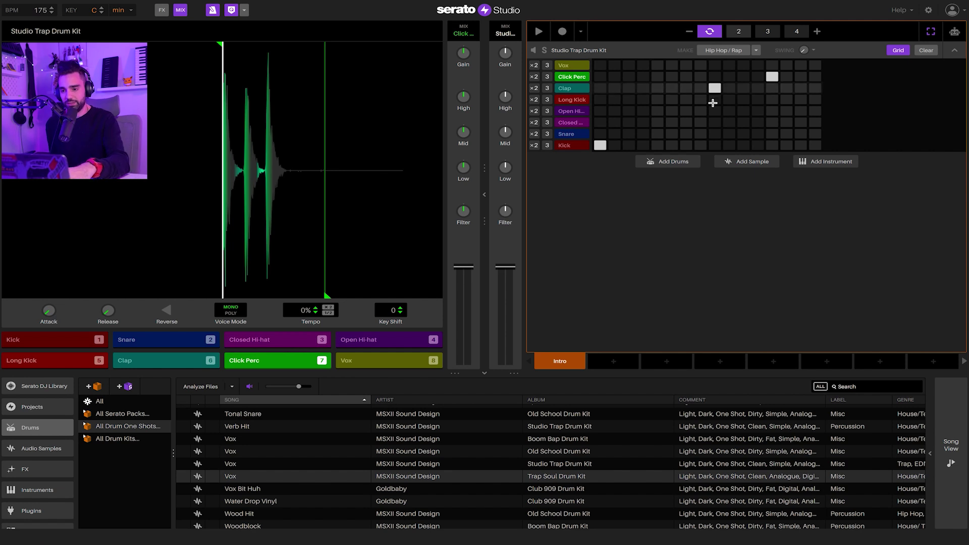
Set the Snare row to x2, add two adjacent hits across steps 15 and 16 of page 1, and play the loop
{"action": "left_click", "coordinate": [534, 134]}
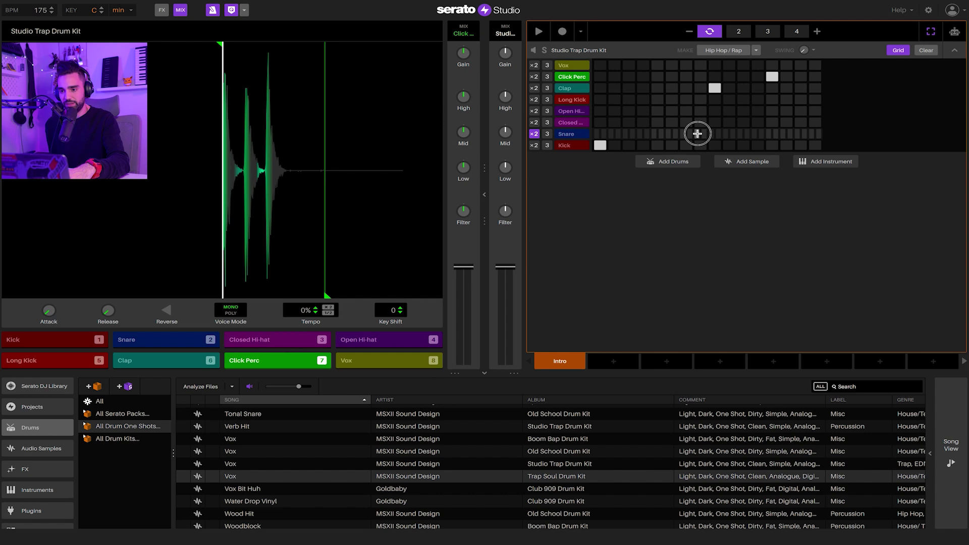
{"action": "left_click_drag", "start_coordinate": [918, 116], "coordinate": [824, 90]}
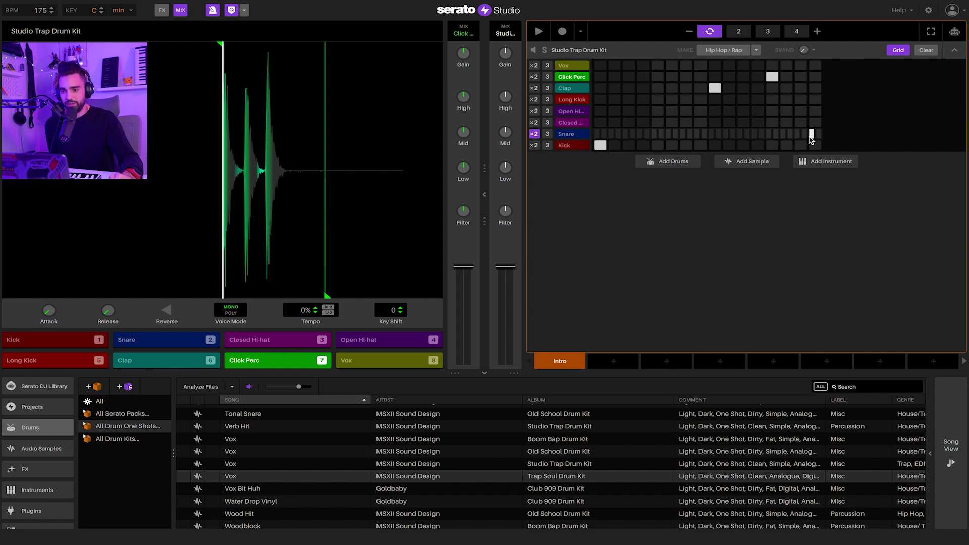
{"action": "left_click", "coordinate": [804, 133]}
{"action": "key", "text": "space"}
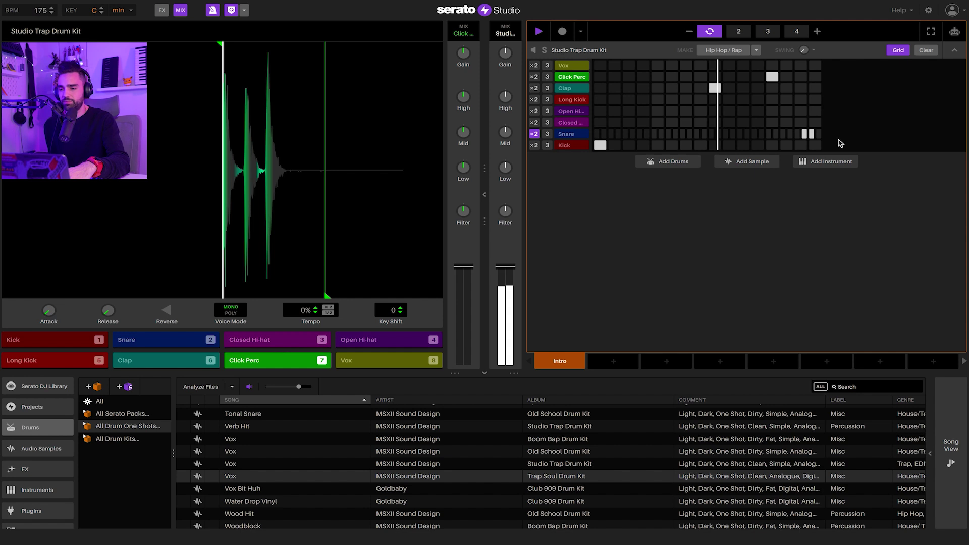
{"action": "key", "text": "space"}
Set the Kick row to x2, place two rapid Kick hits on step 16 of page 3 and play the pattern
{"action": "left_click", "coordinate": [746, 31]}
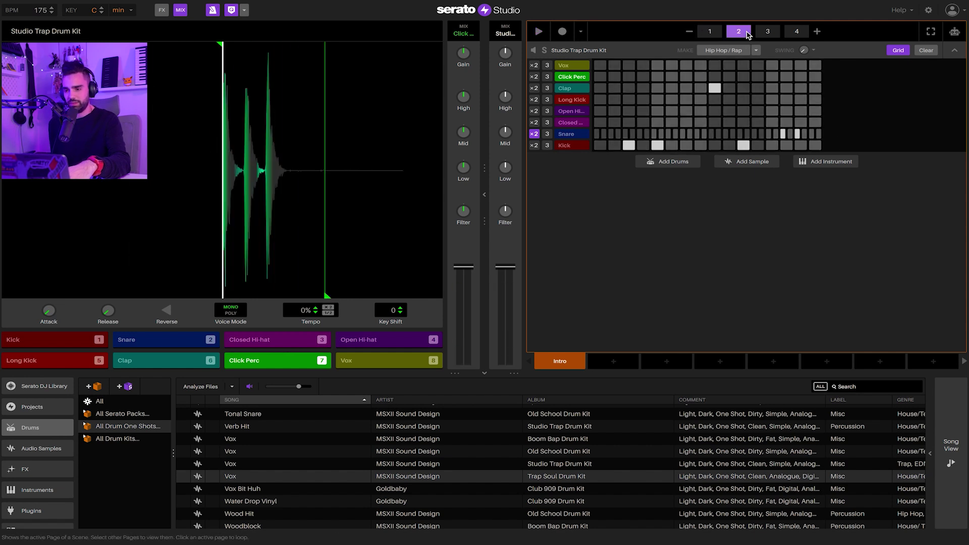
{"action": "left_click", "coordinate": [792, 134]}
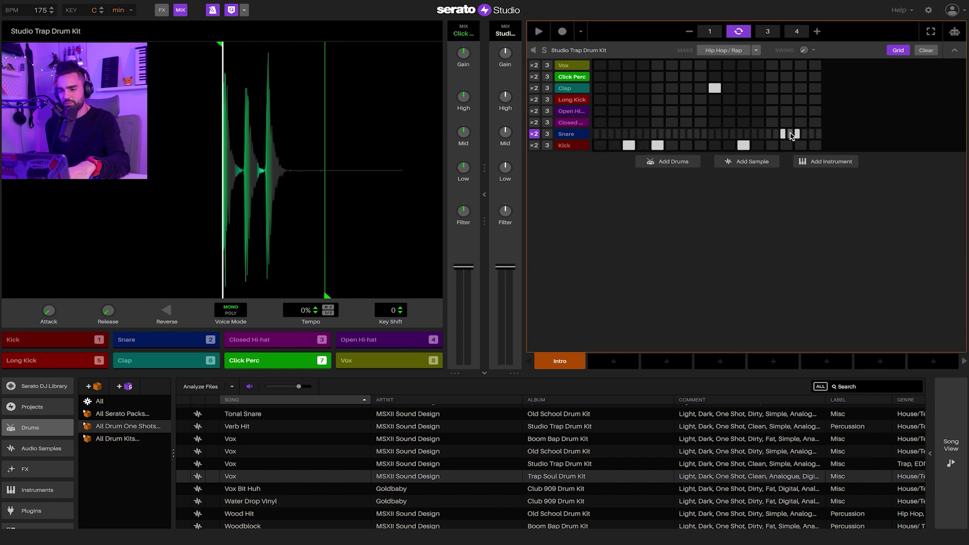
{"action": "left_click", "coordinate": [534, 145]}
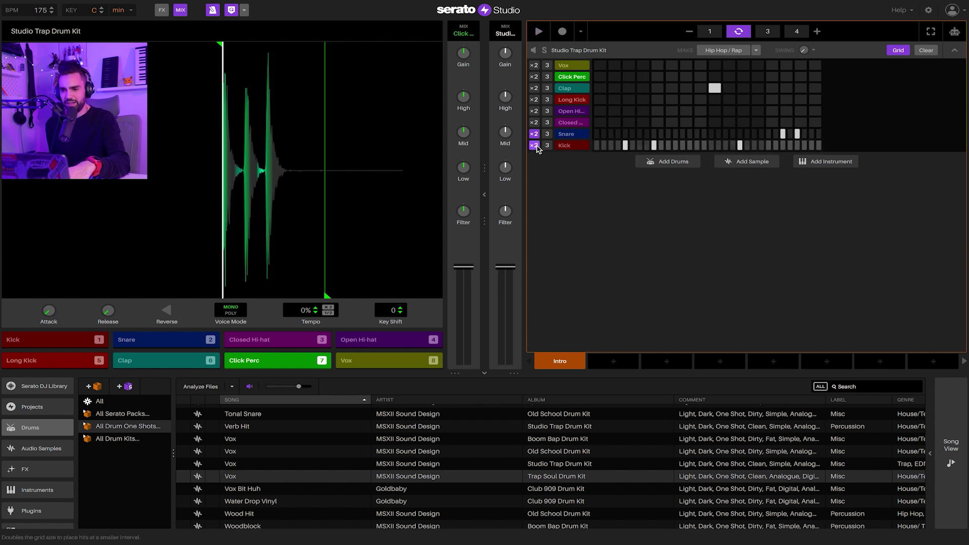
{"action": "left_click", "coordinate": [768, 32]}
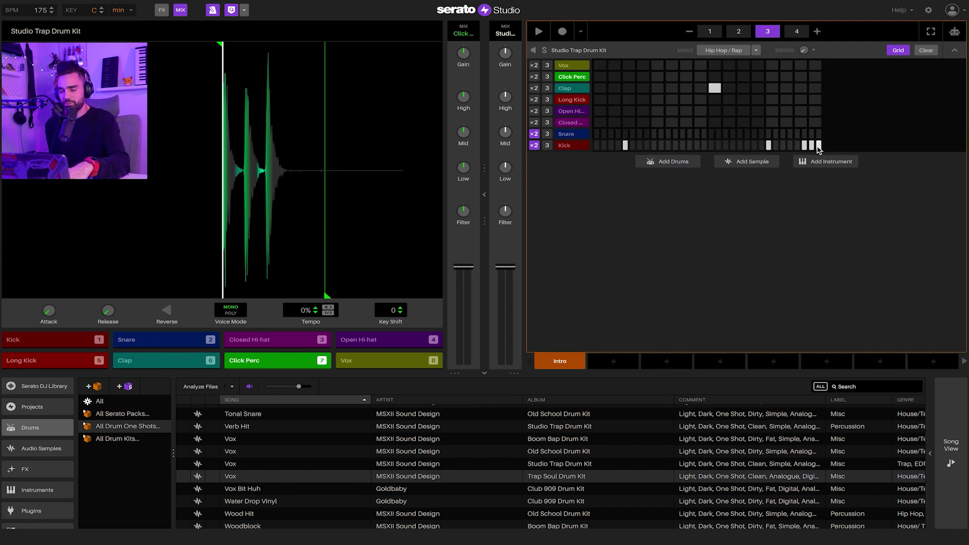
{"action": "key", "text": "space"}
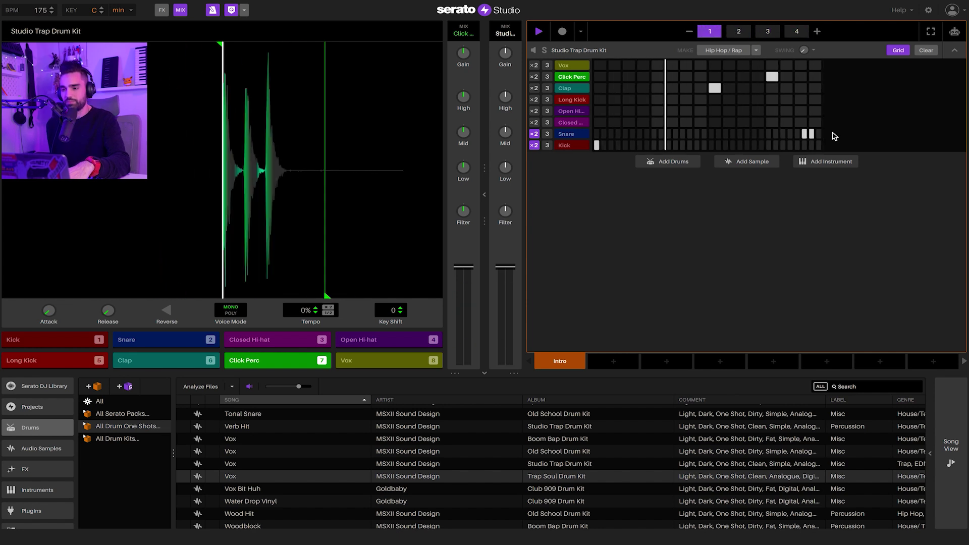
{"action": "left_click", "coordinate": [795, 33]}
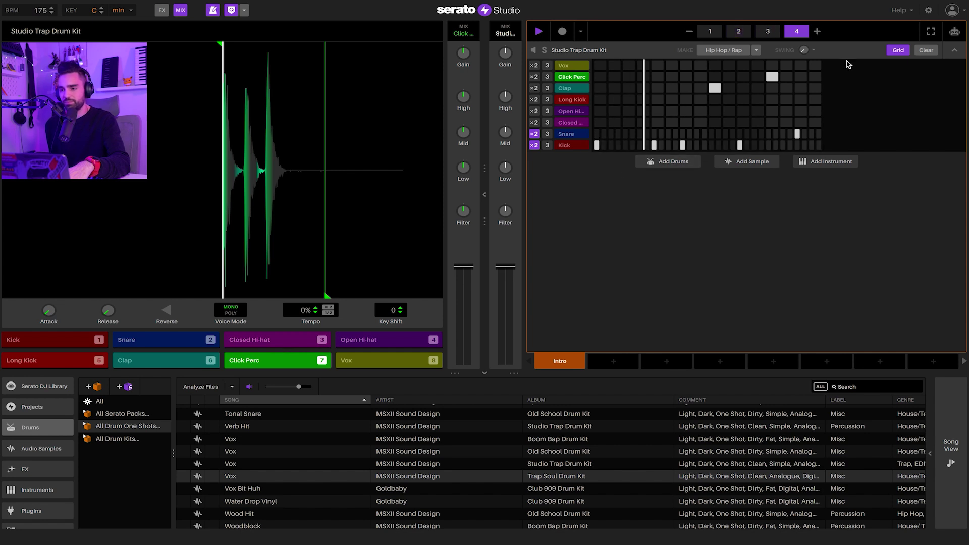
{"action": "left_click", "coordinate": [769, 33]}
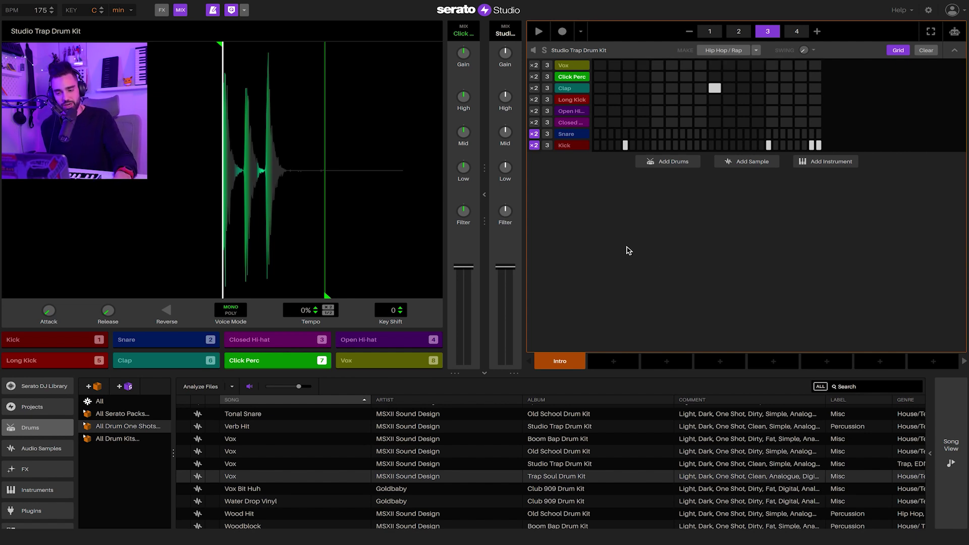
Collapse the Studio Trap Drum Kit's step grid and open the Audio Samples library
{"action": "left_click", "coordinate": [955, 52]}
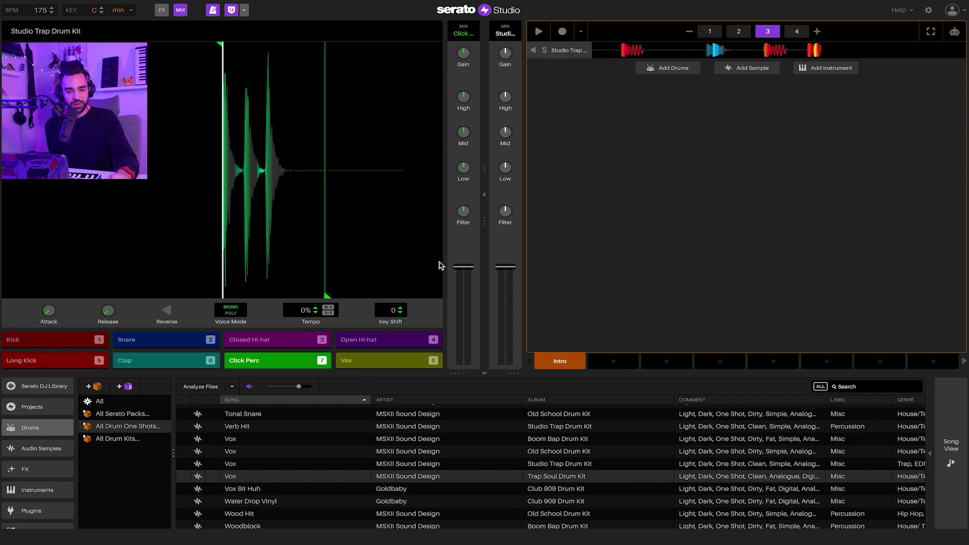
{"action": "left_click", "coordinate": [27, 449]}
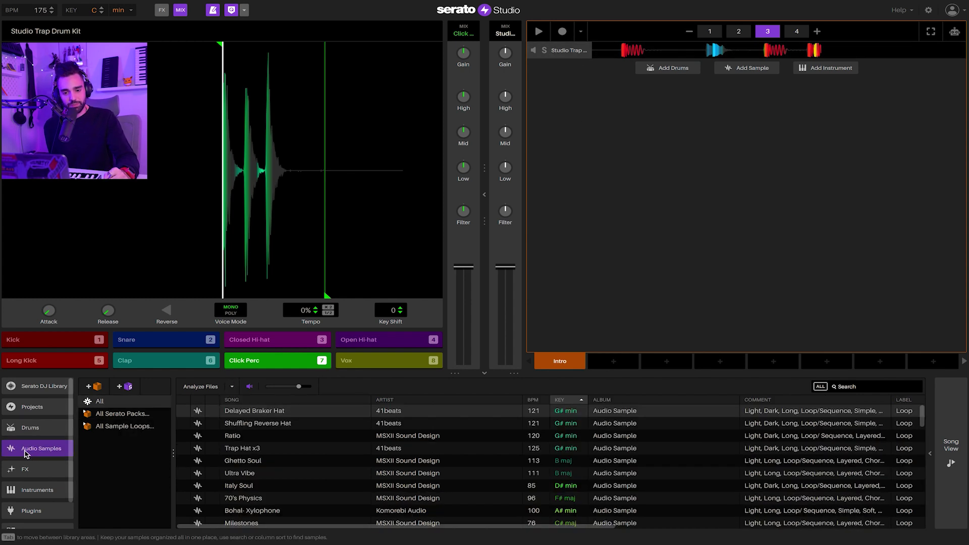
Audition loops in the sample library, from Shuffling Reverse Hat through Jazzin
{"action": "left_click", "coordinate": [263, 424]}
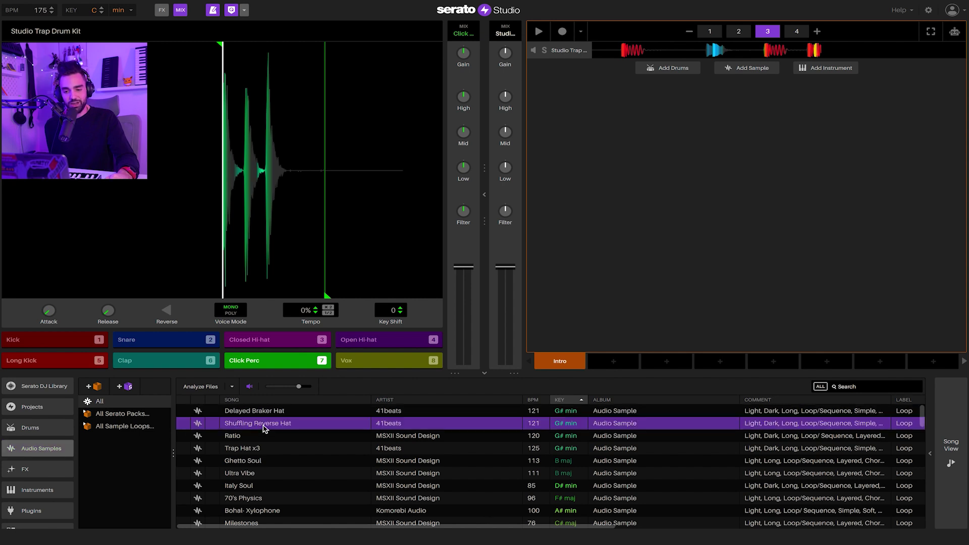
{"action": "left_click", "coordinate": [305, 487]}
{"action": "left_click", "coordinate": [285, 474]}
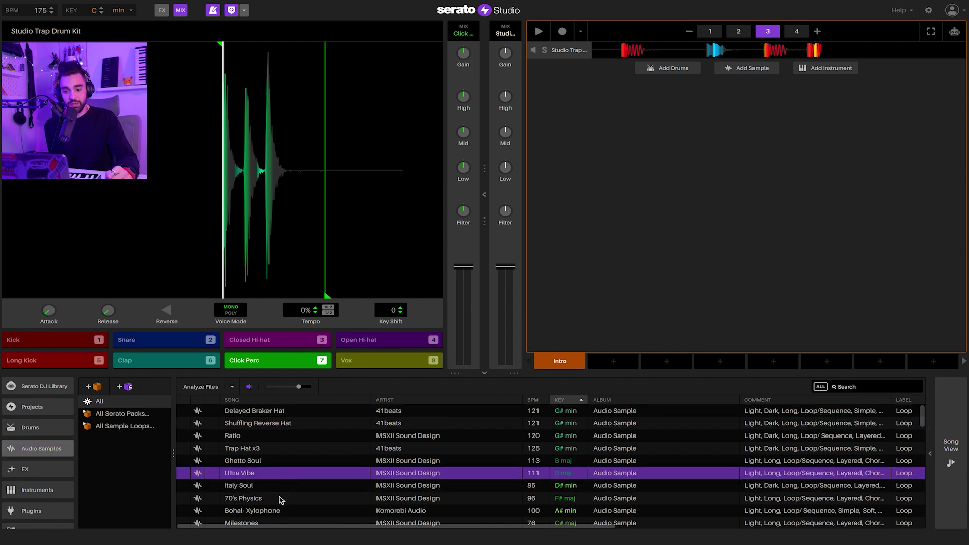
{"action": "left_click", "coordinate": [275, 502]}
{"action": "left_click", "coordinate": [276, 511]}
{"action": "scroll", "coordinate": [277, 509], "scroll_direction": "down", "scroll_amount": 3}
{"action": "left_click", "coordinate": [263, 464]}
{"action": "left_click", "coordinate": [262, 475]}
{"action": "left_click", "coordinate": [257, 487]}
{"action": "left_click", "coordinate": [253, 500]}
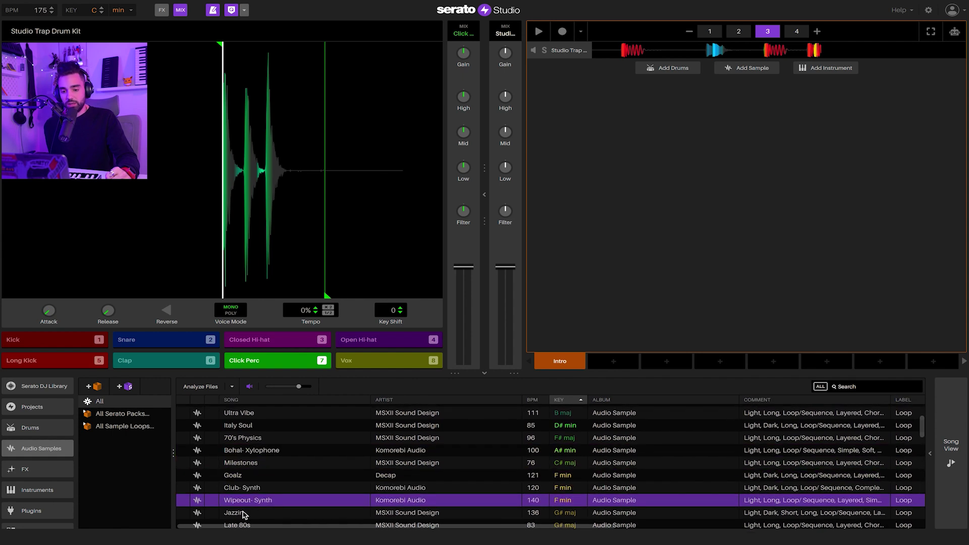
{"action": "left_click", "coordinate": [243, 513]}
{"action": "scroll", "coordinate": [245, 492], "scroll_direction": "down", "scroll_amount": 3}
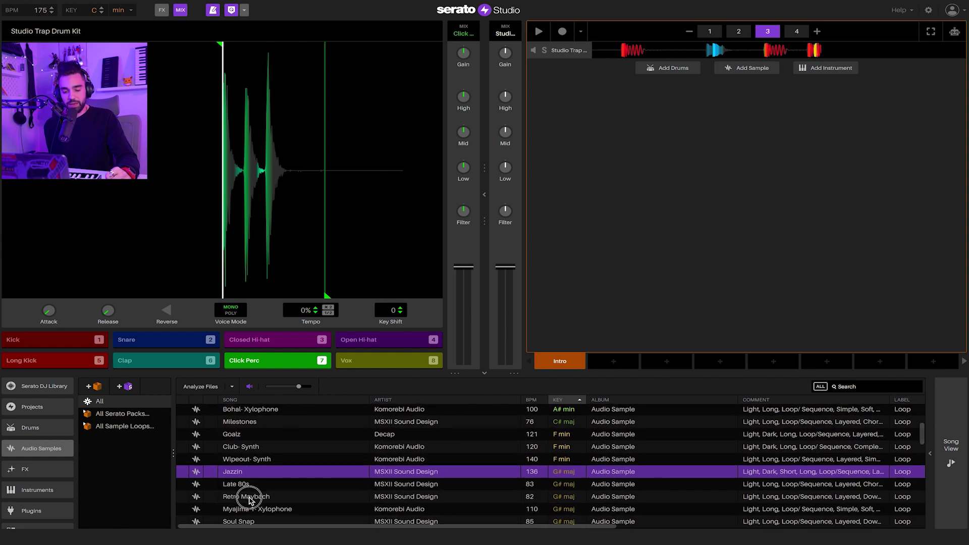
{"action": "scroll", "coordinate": [248, 496], "scroll_direction": "up", "scroll_amount": 5}
Load the Trap Hat x3 loop as a new sample track and audition it from pad 1 and with the beat
{"action": "left_click", "coordinate": [246, 451]}
{"action": "scroll", "coordinate": [243, 457], "scroll_direction": "down", "scroll_amount": 1}
{"action": "scroll", "coordinate": [242, 458], "scroll_direction": "up", "scroll_amount": 1}
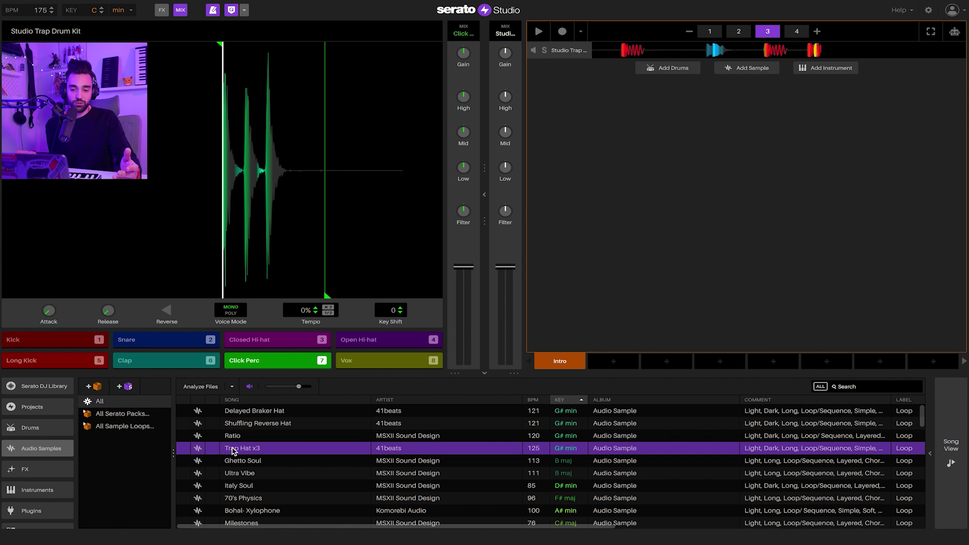
{"action": "key", "text": "space"}
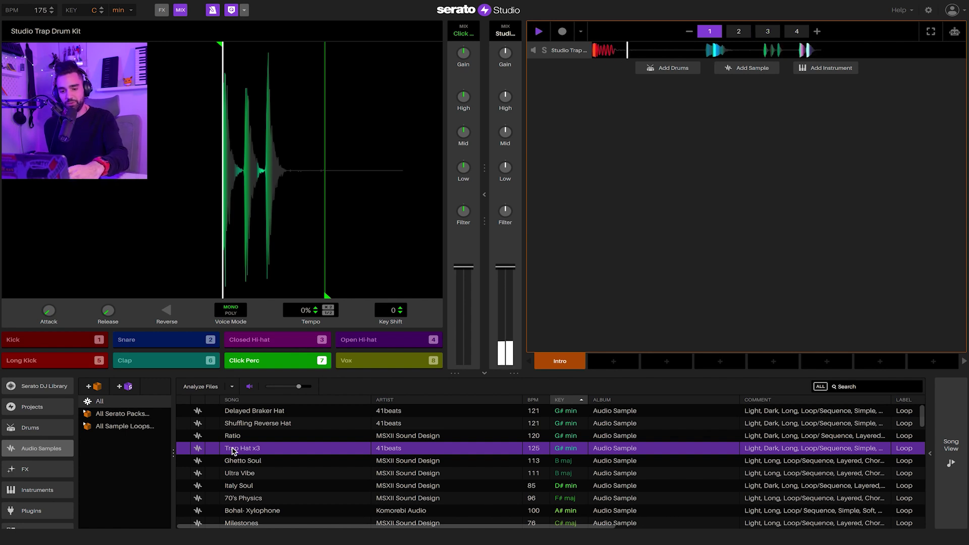
{"action": "left_click_drag", "start_coordinate": [250, 458], "coordinate": [748, 85]}
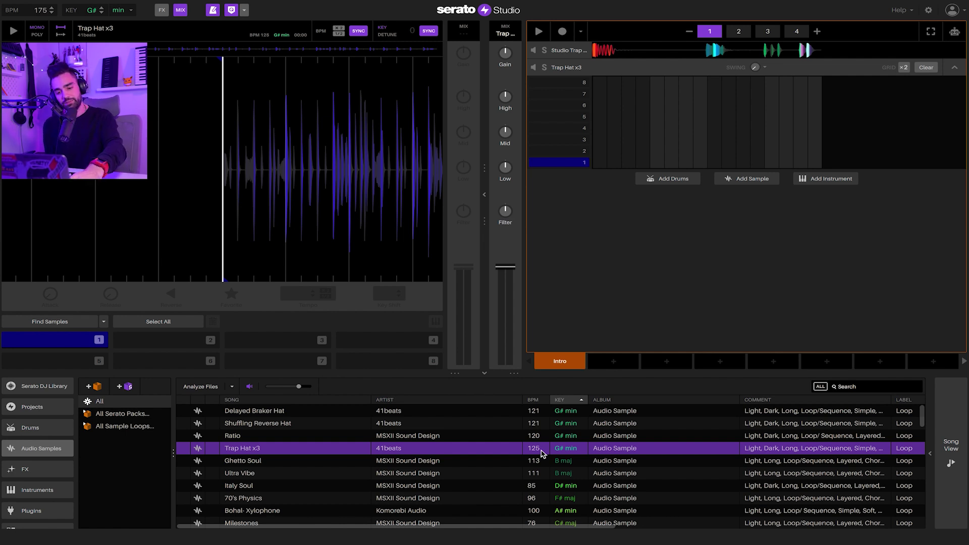
{"action": "key", "text": "1"}
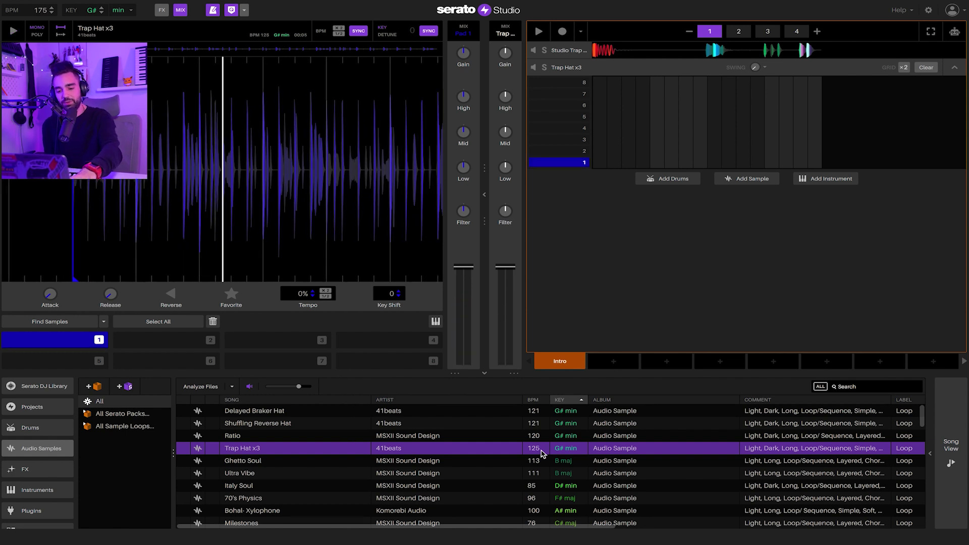
{"action": "key", "text": "space"}
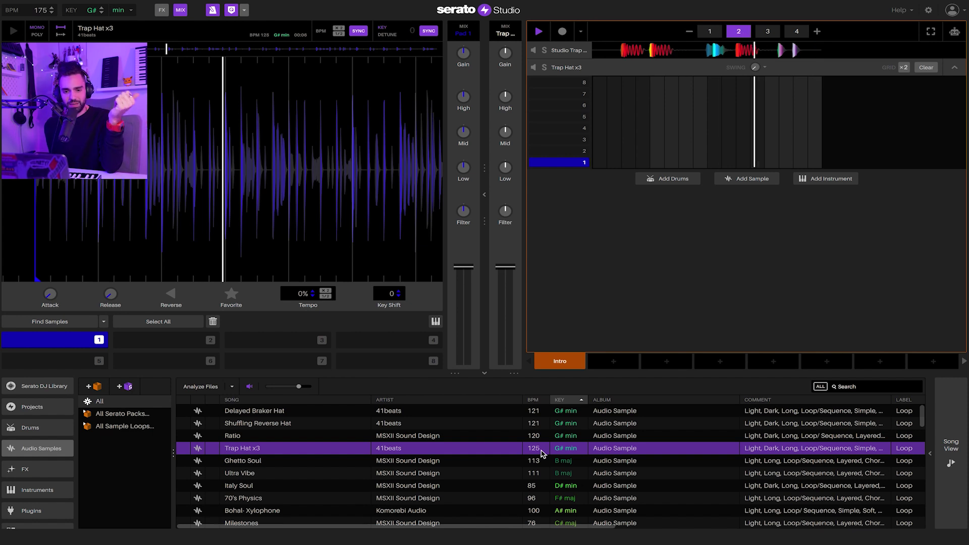
Trigger pad 1 of the Trap Hat x3 sample and mark its cue as a favorite
{"action": "left_click", "coordinate": [68, 343]}
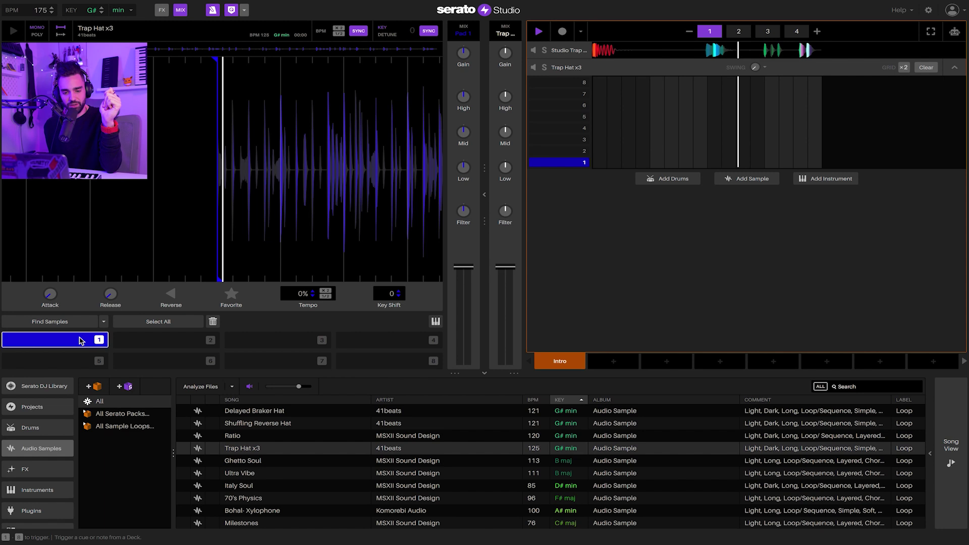
{"action": "left_click", "coordinate": [224, 299]}
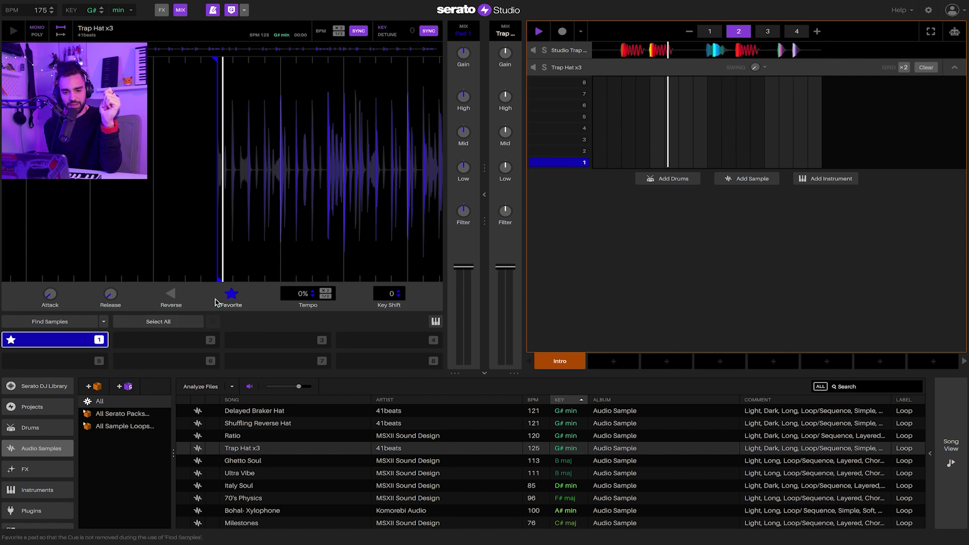
{"action": "left_click", "coordinate": [49, 324]}
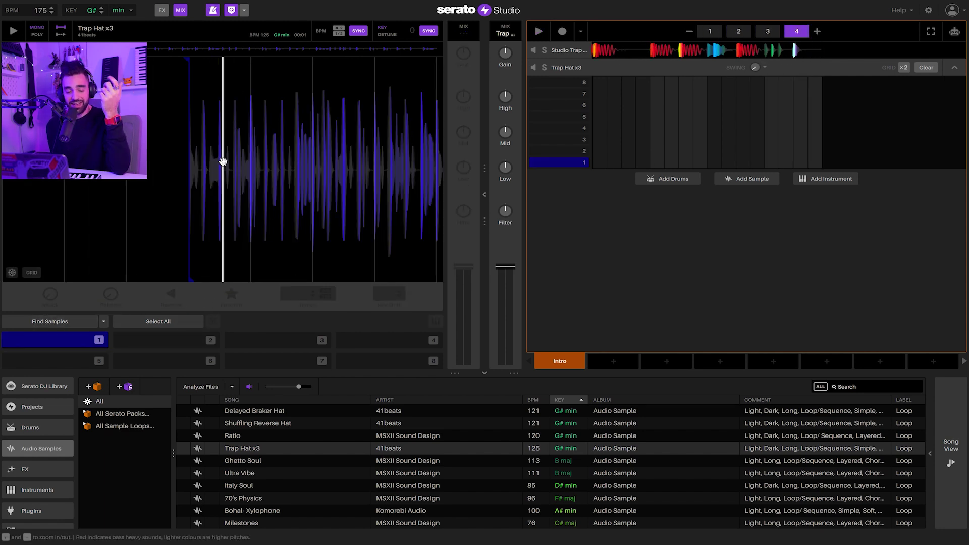
Set a new cue on pad 2 inside the Trap Hat x3 loop and extend its end to form a short section
{"action": "left_click", "coordinate": [207, 339]}
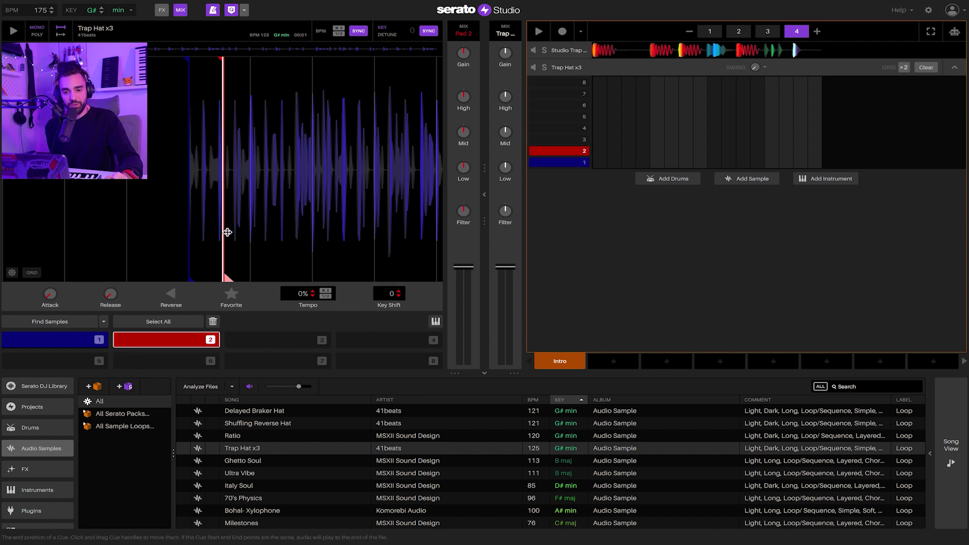
{"action": "left_click_drag", "start_coordinate": [227, 233], "coordinate": [249, 211]}
{"action": "left_click_drag", "start_coordinate": [267, 277], "coordinate": [275, 276]}
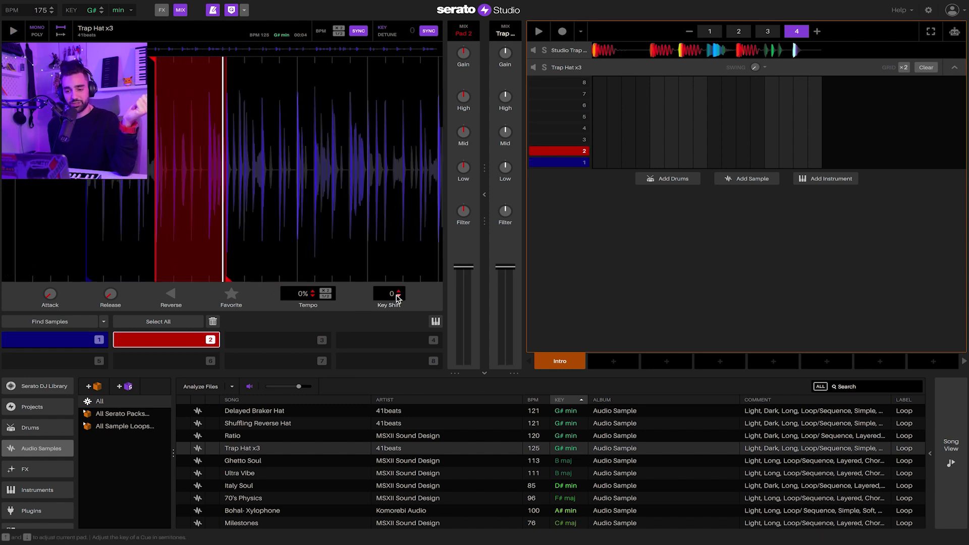
Audition the pad 2 section and set its key shift to +7
{"action": "key", "text": "2"}
{"action": "key", "text": "2"}
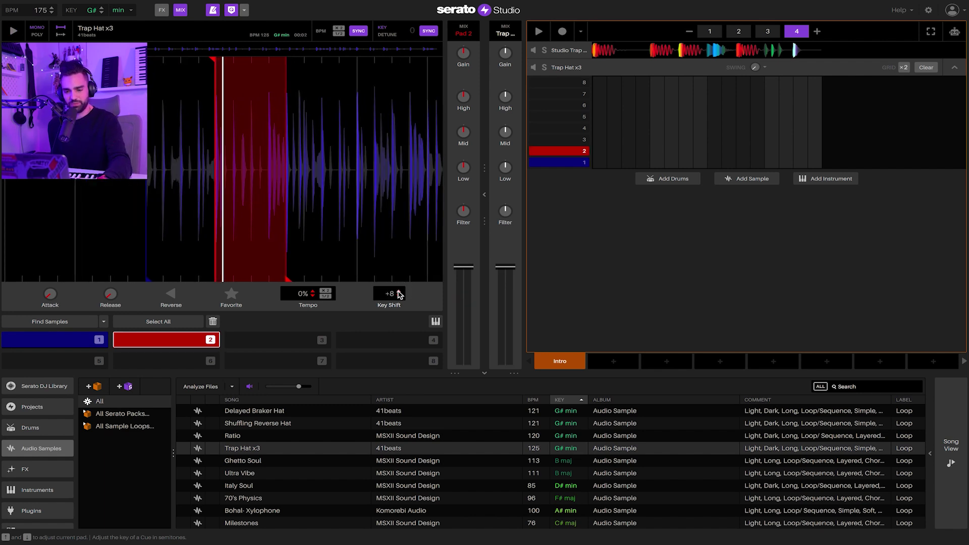
{"action": "left_click", "coordinate": [398, 291]}
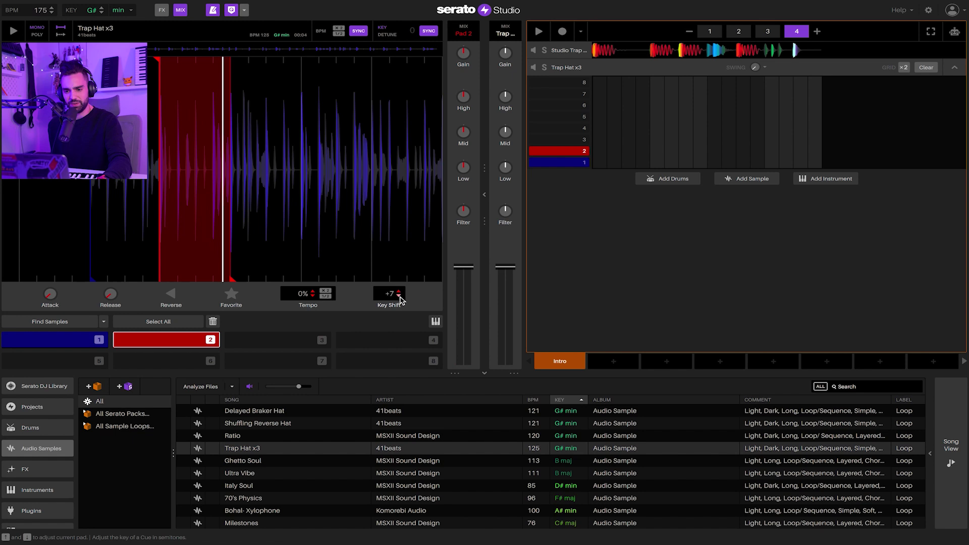
{"action": "key", "text": "2"}
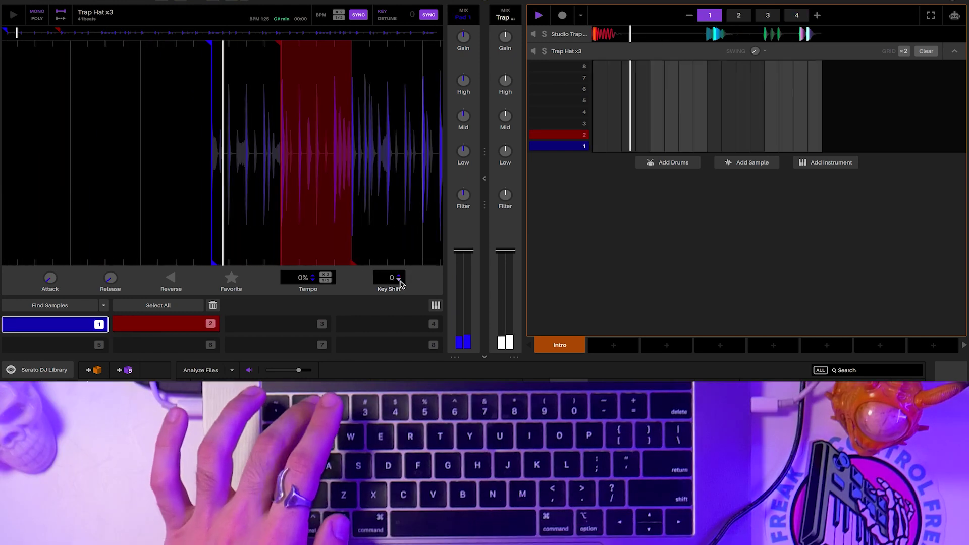
Play the Trap Hat x3 cues on pads 1 and 2 over the running beat
{"action": "key", "text": "1"}
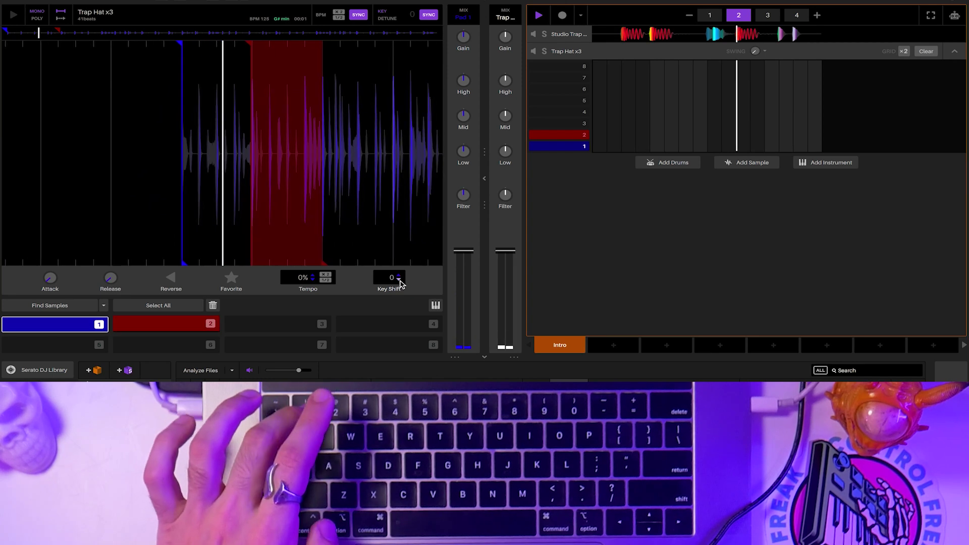
{"action": "key", "text": "1"}
{"action": "key", "text": "2"}
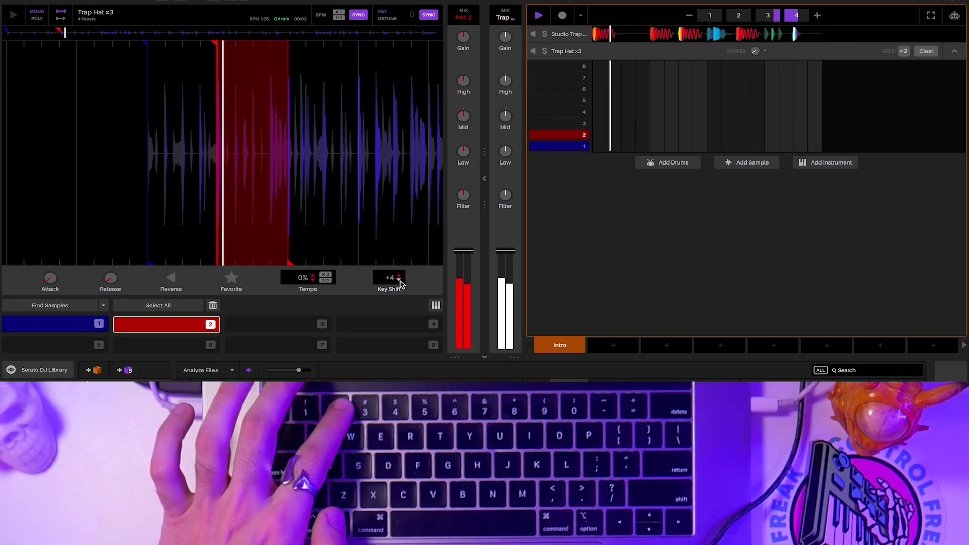
Set a cue on pad 3 near the end of the Trap Hat x3 loop
{"action": "key", "text": "3"}
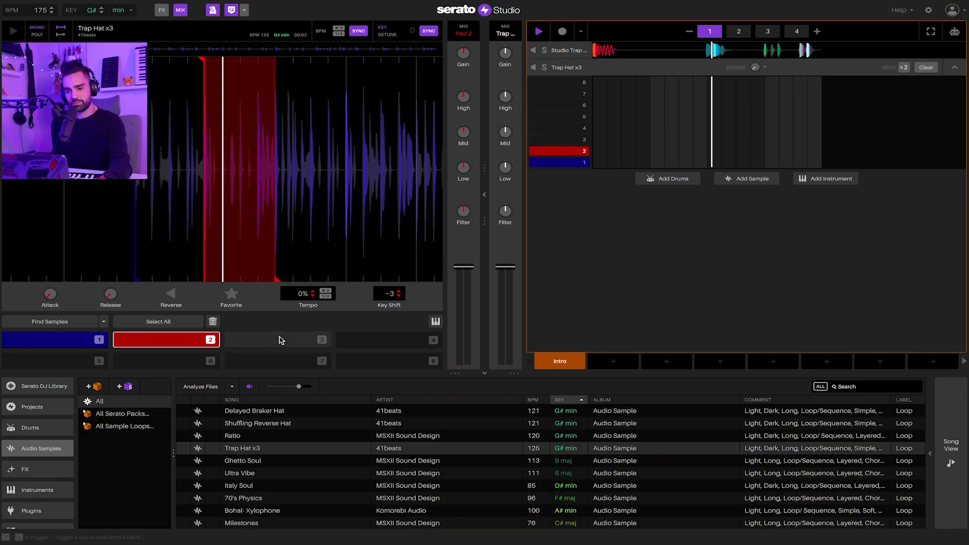
{"action": "mouse_move", "coordinate": [221, 61]}
{"action": "left_mouse_down"}
{"action": "mouse_move", "coordinate": [422, 76]}
{"action": "mouse_move", "coordinate": [416, 83]}
{"action": "left_mouse_up"}
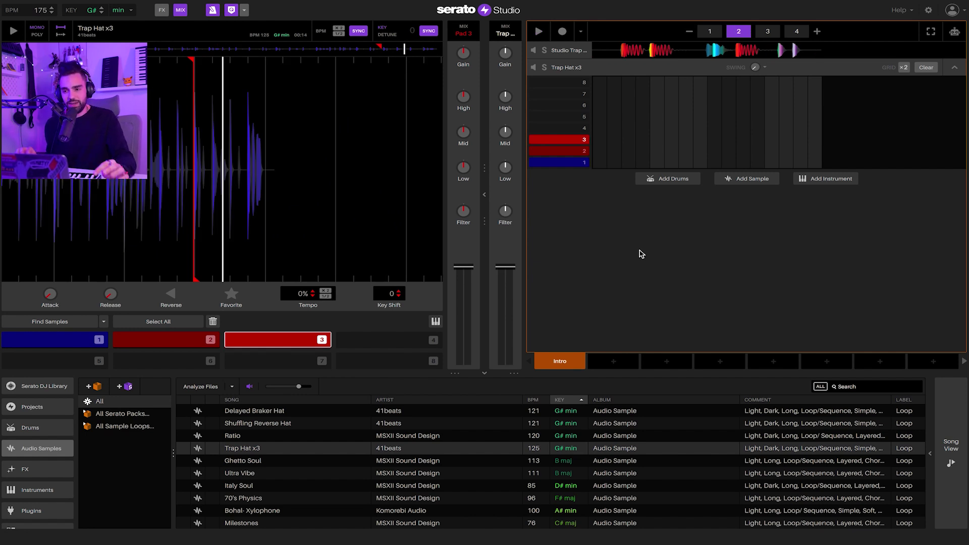
Record a live performance of Trap Hat x3 pads 1, 2 and 3 into the four-page pattern
{"action": "left_click", "coordinate": [562, 32]}
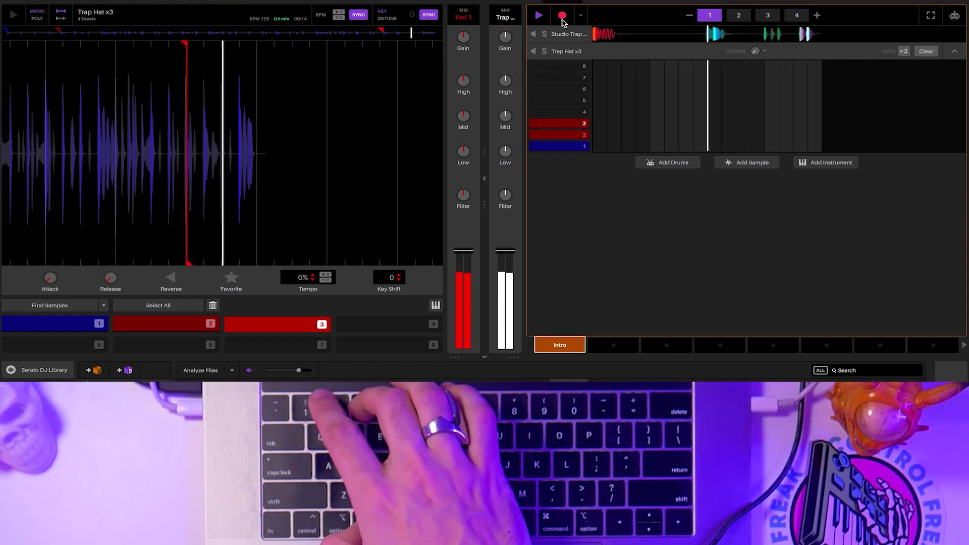
{"action": "key", "text": "1"}
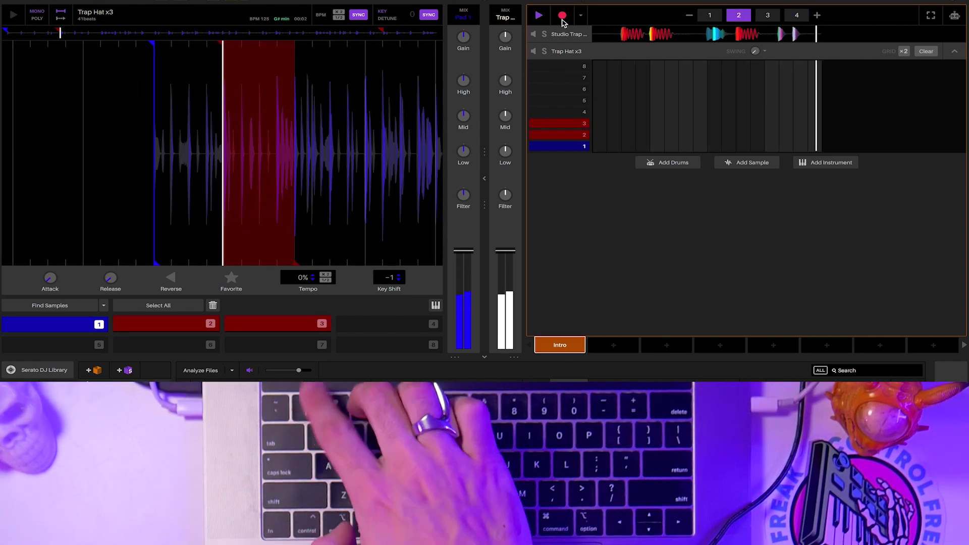
{"action": "key", "text": "3"}
{"action": "key", "text": "2"}
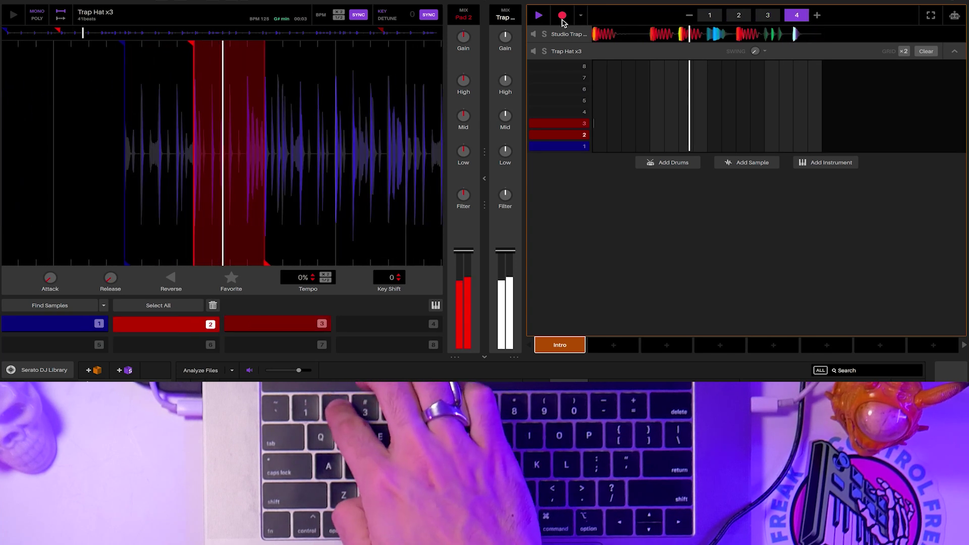
{"action": "key", "text": "3"}
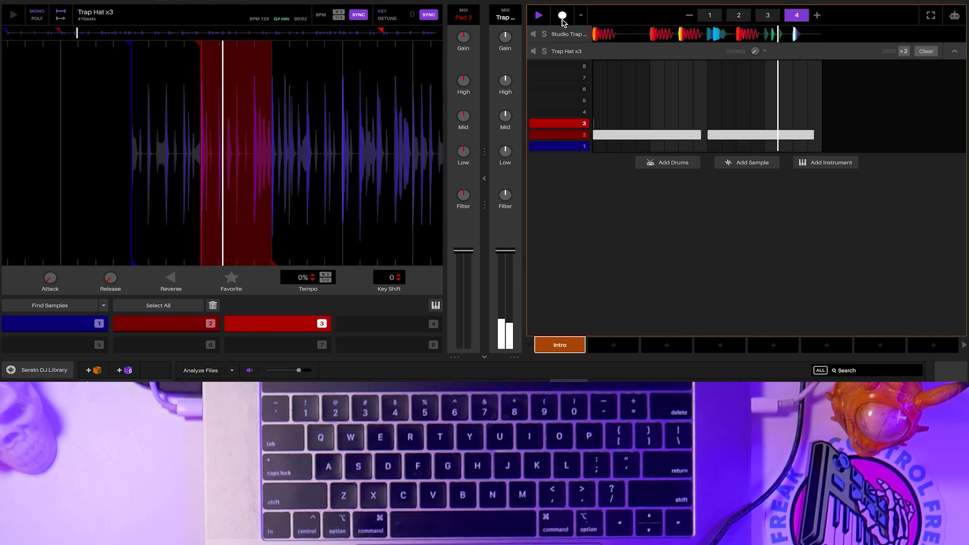
{"action": "key", "text": "space"}
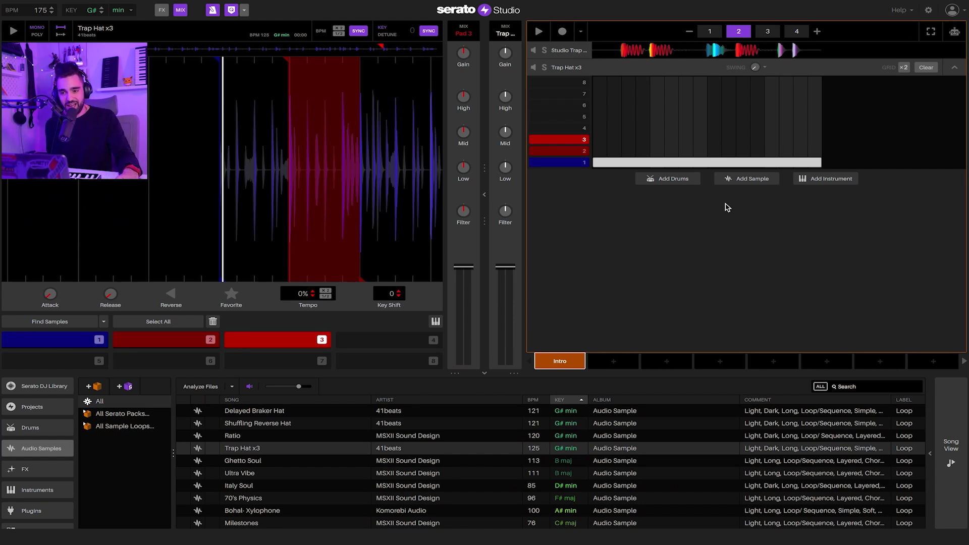
Collapse the Trap Hat x3 track and add the 808 Head Explosion Bass from the Bass instruments as a new track
{"action": "left_click", "coordinate": [955, 70]}
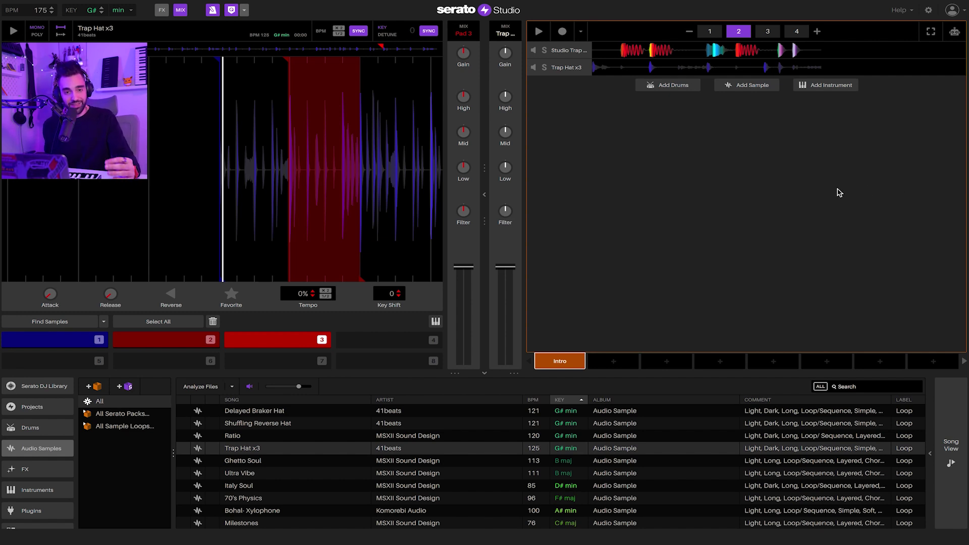
{"action": "left_click", "coordinate": [37, 490]}
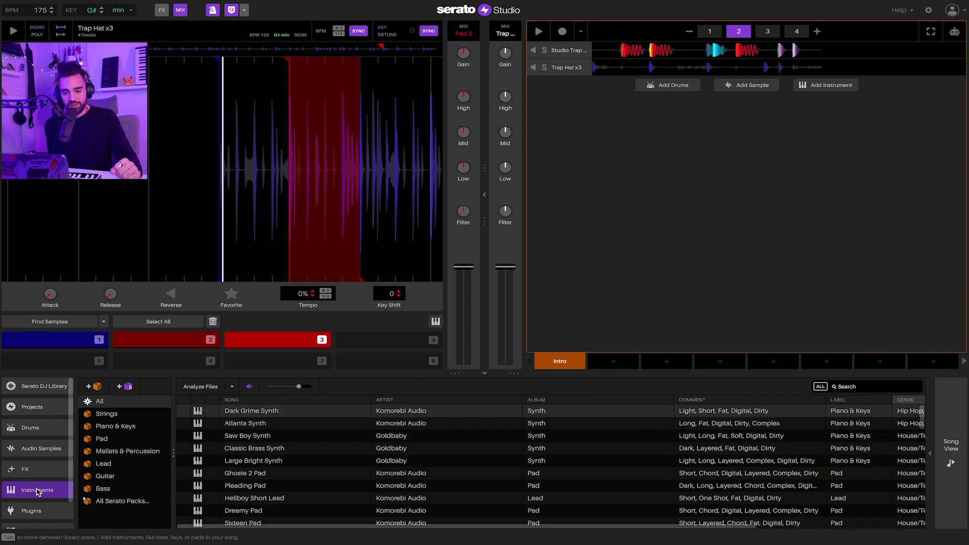
{"action": "left_click", "coordinate": [99, 489]}
{"action": "left_click", "coordinate": [260, 492]}
{"action": "scroll", "coordinate": [260, 492], "scroll_direction": "down", "scroll_amount": 1}
{"action": "left_click", "coordinate": [262, 486]}
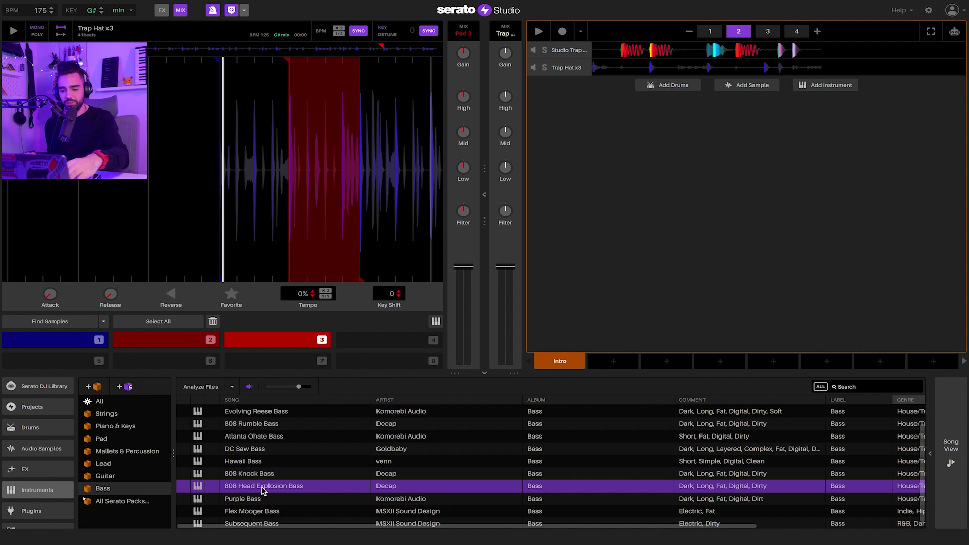
{"action": "key", "text": "space"}
{"action": "key", "text": "space"}
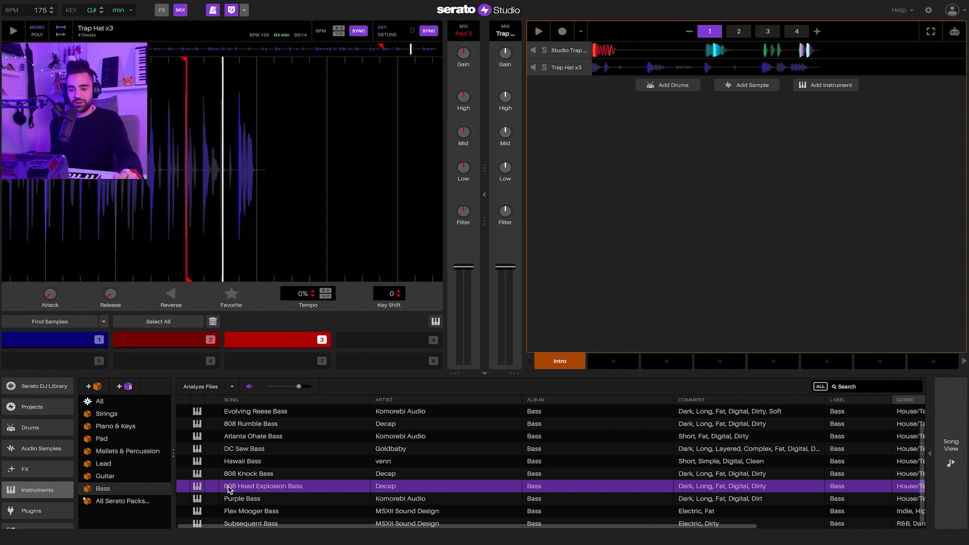
{"action": "left_click_drag", "start_coordinate": [232, 489], "coordinate": [668, 222]}
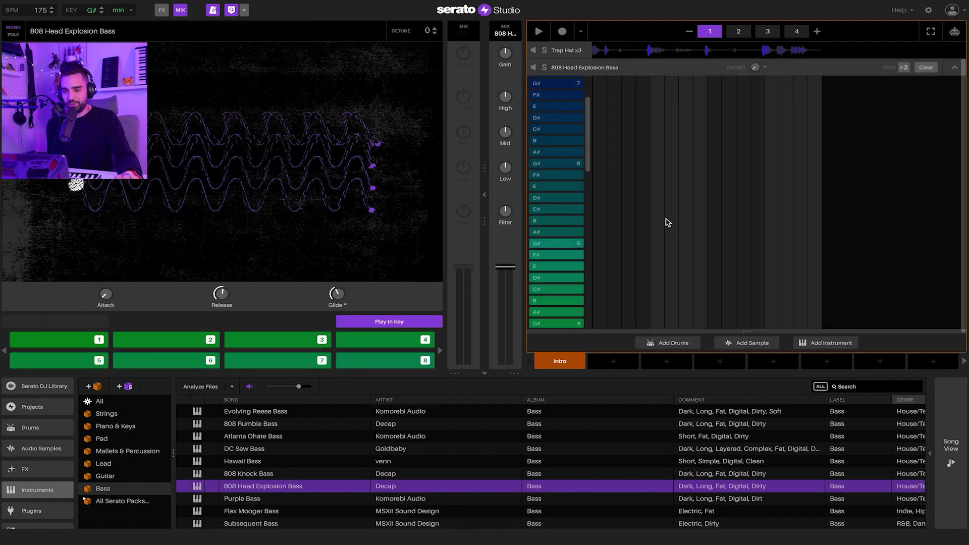
Play the beat with the 808 Head Explosion Bass and review the Trap Hat x3 track before returning to the bass
{"action": "key", "text": "space"}
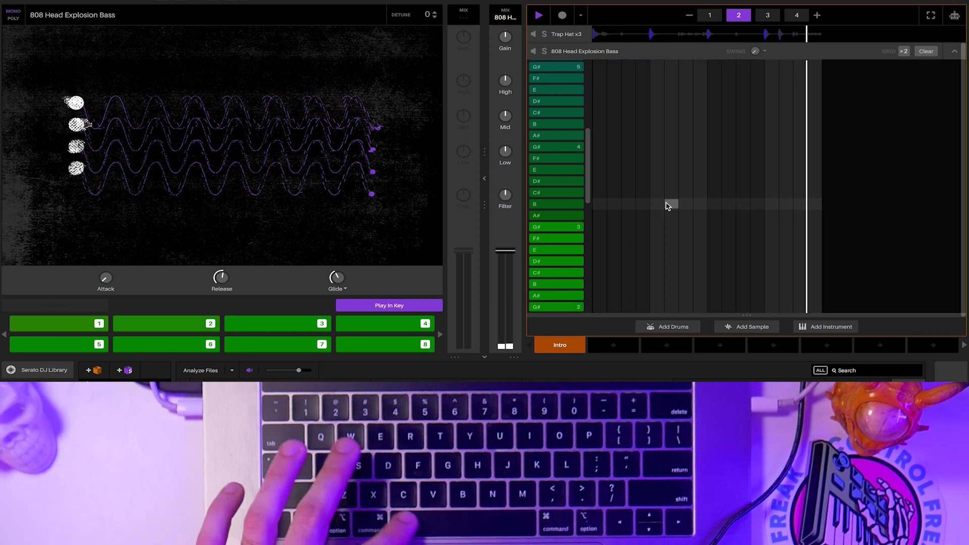
{"action": "key", "text": "space"}
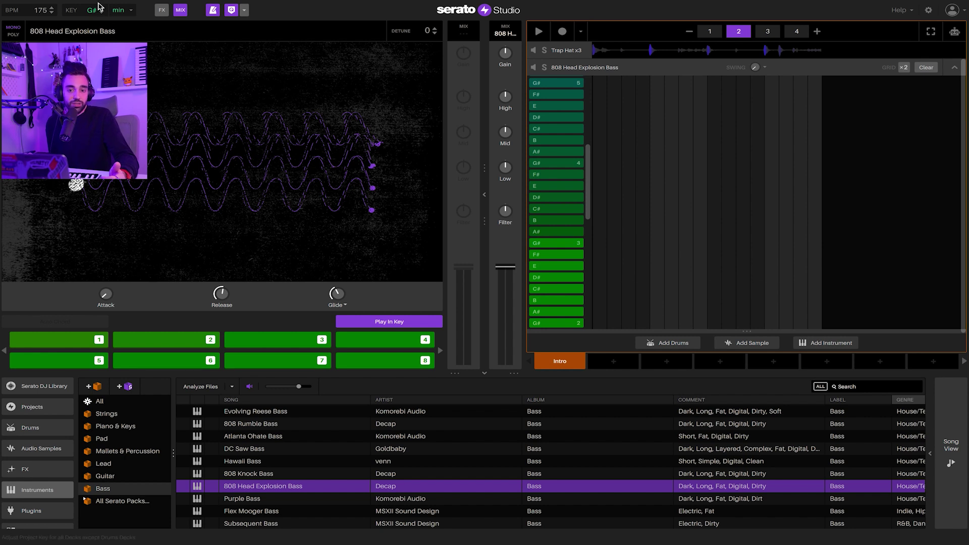
{"action": "left_click", "coordinate": [557, 51]}
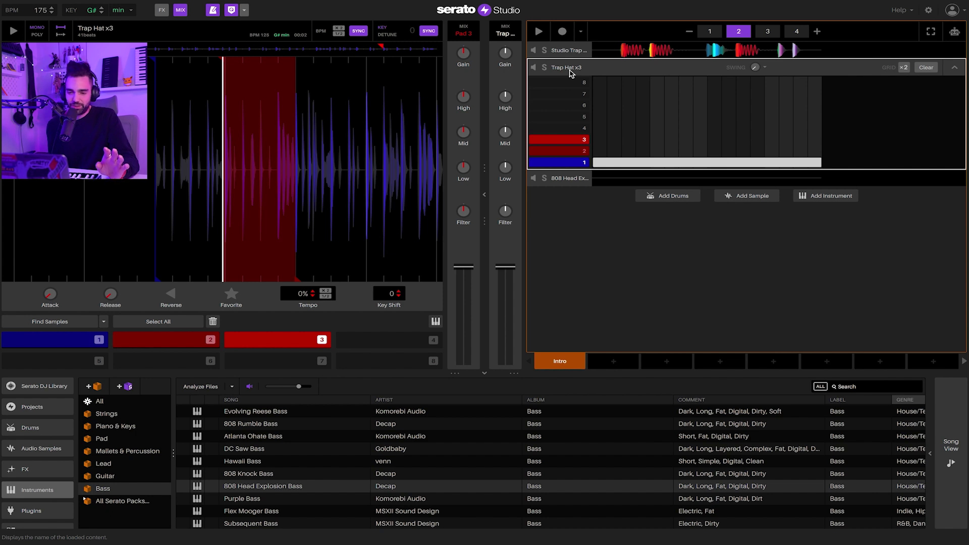
{"action": "left_click", "coordinate": [559, 180]}
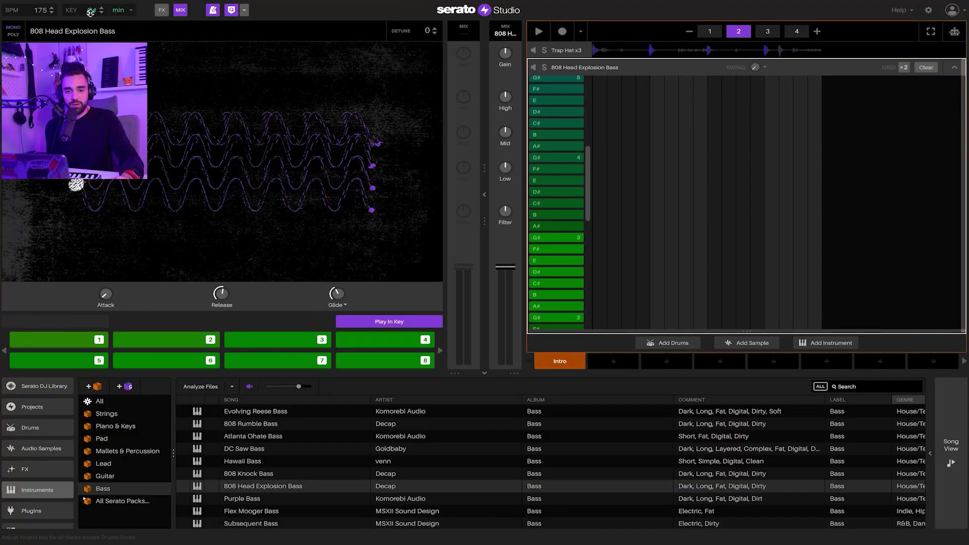
Set the project key to D min and play the 808 bass pads over the beat
{"action": "left_click", "coordinate": [101, 12]}
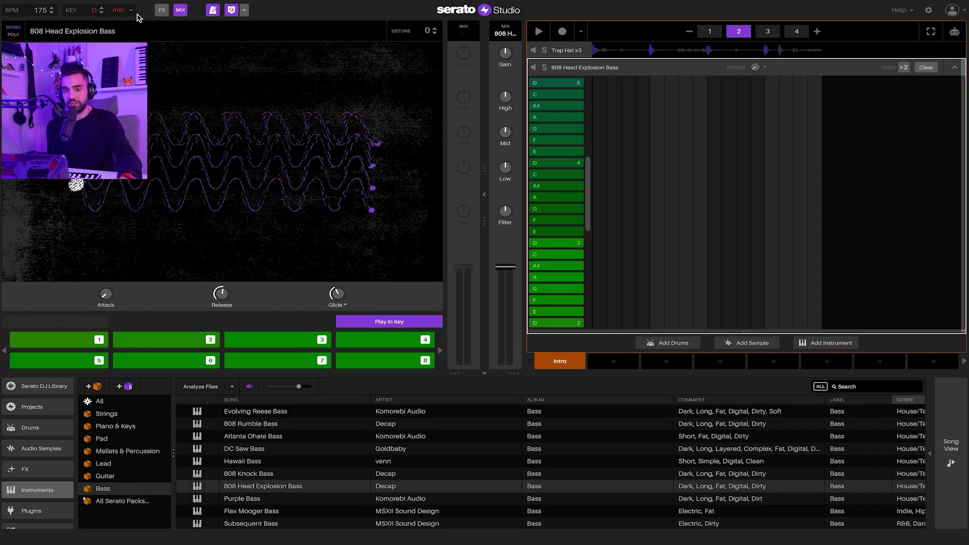
{"action": "key", "text": "space"}
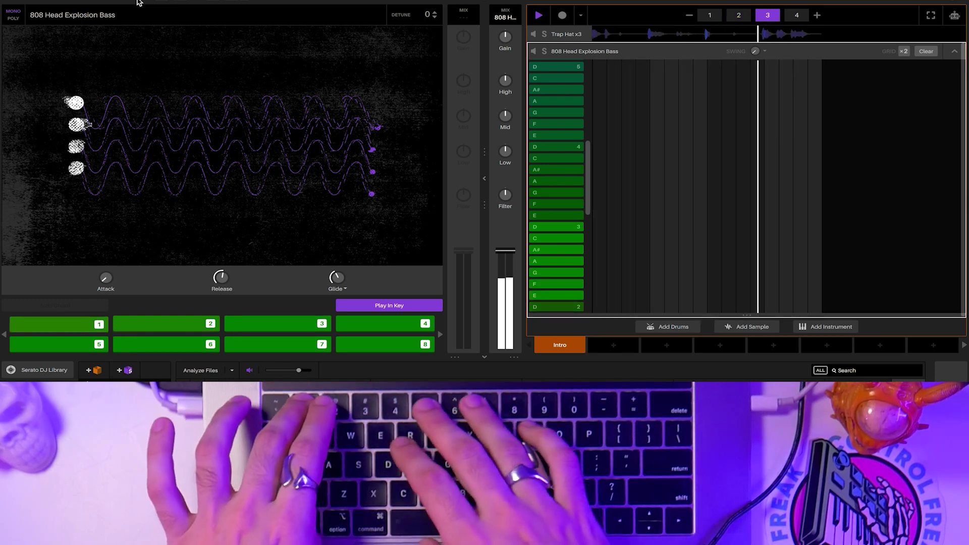
{"action": "key", "text": "5"}
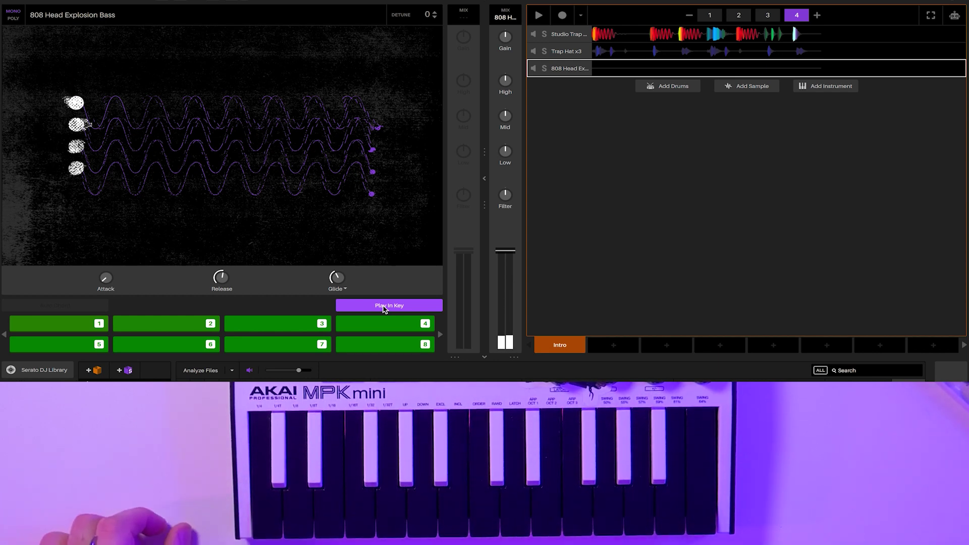
Disable Play In Key, try the 808 bass on the chromatic keyboard layout, and enable Play In Key again
{"action": "left_click", "coordinate": [384, 306]}
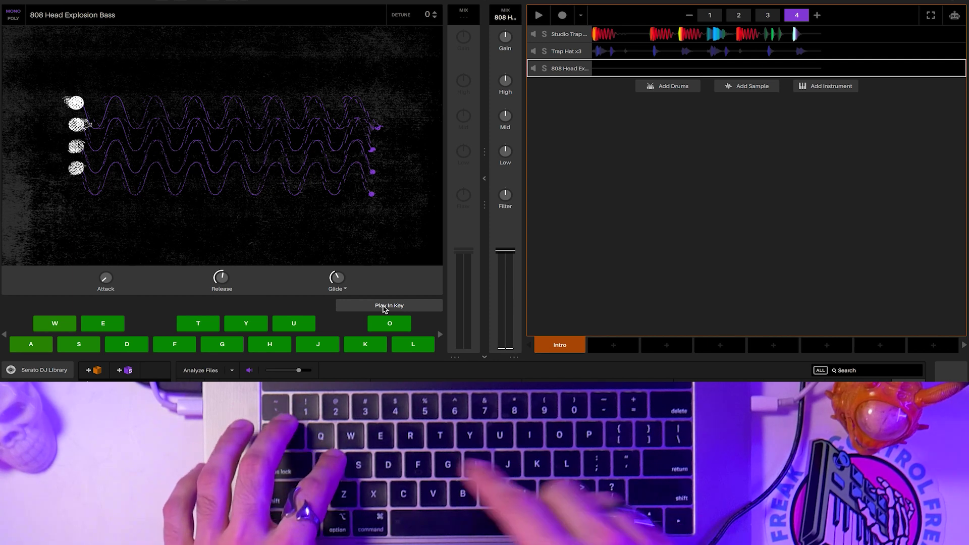
{"action": "key", "text": "s"}
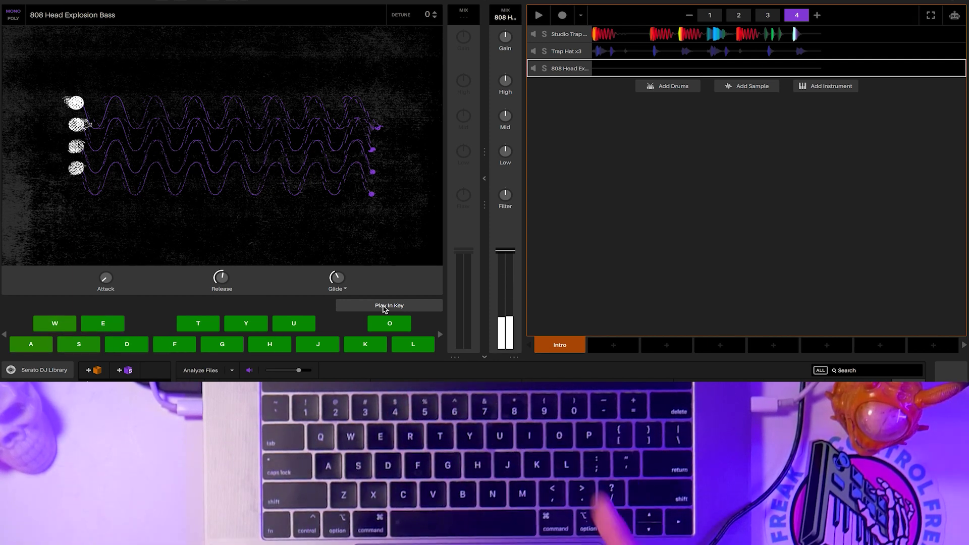
{"action": "left_click", "coordinate": [384, 306]}
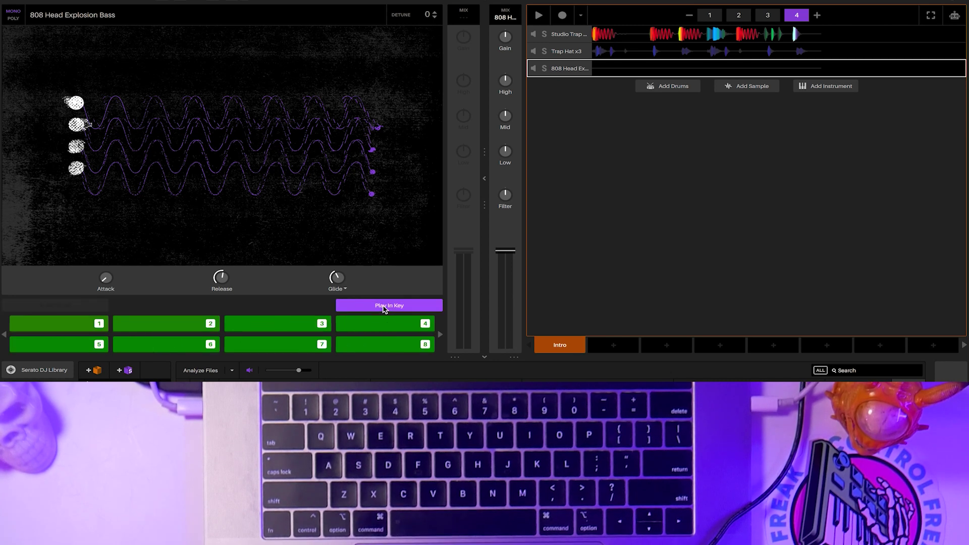
Play a bass note and set the 808 Head Explosion Bass's glide time to 918 ms
{"action": "mouse_move", "coordinate": [337, 281]}
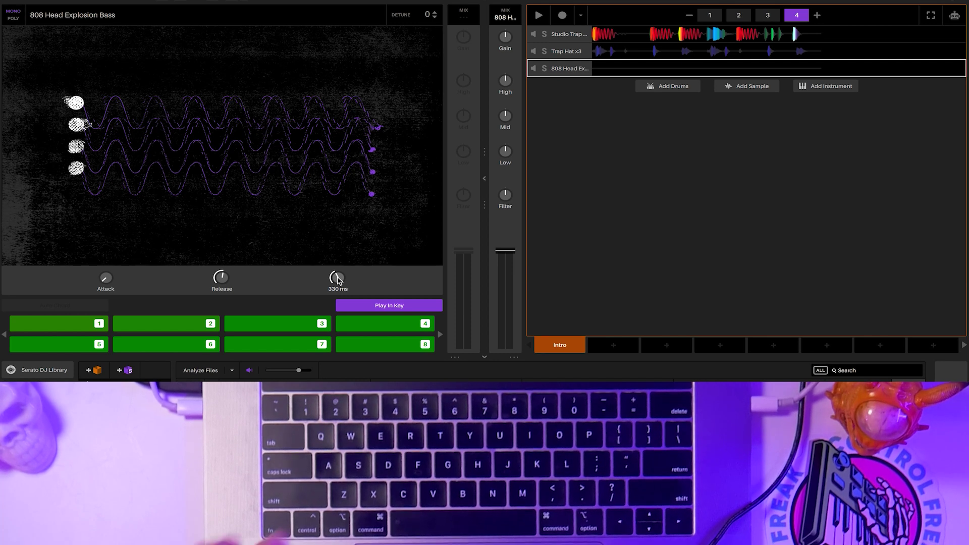
{"action": "key", "text": "a"}
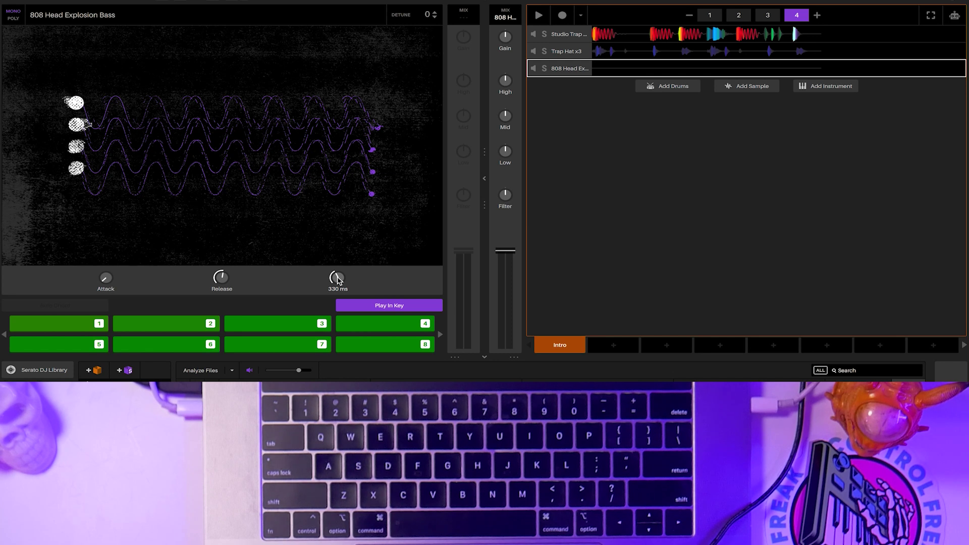
{"action": "left_click_drag", "start_coordinate": [337, 279], "coordinate": [338, 263]}
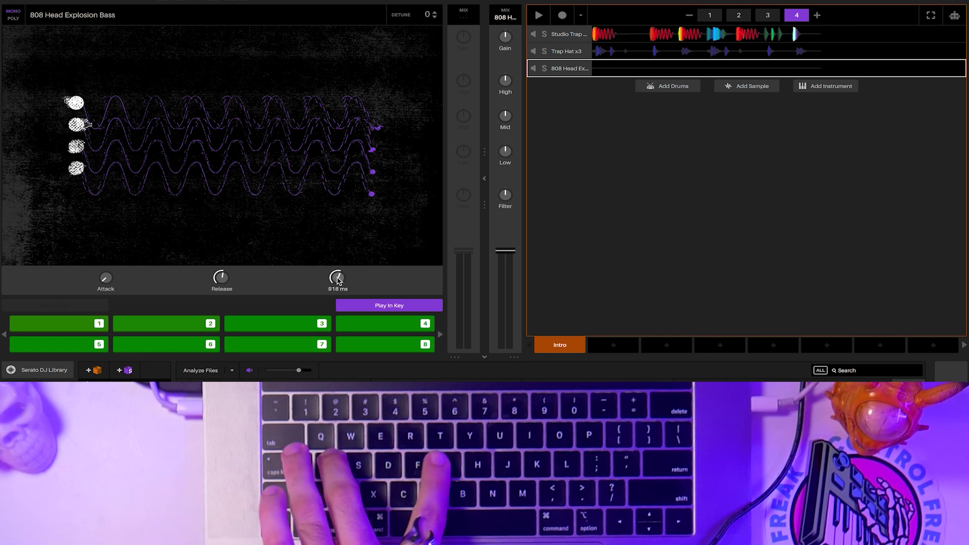
Play test notes on the 808 Head Explosion Bass and set its glide time to 353 ms
{"action": "key", "text": "1"}
{"action": "key", "text": "5"}
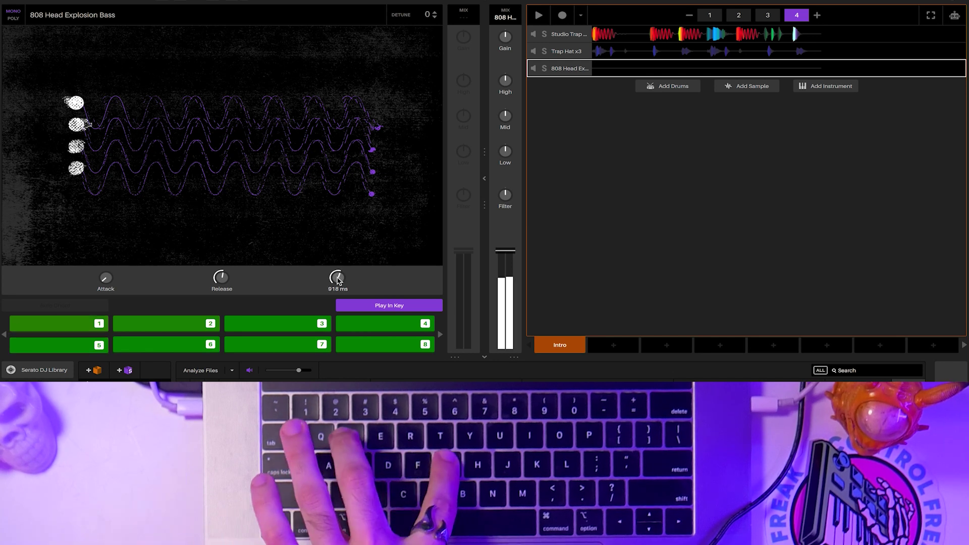
{"action": "mouse_move", "coordinate": [337, 278]}
{"action": "left_mouse_down"}
{"action": "mouse_move", "coordinate": [338, 301]}
{"action": "mouse_move", "coordinate": [338, 281]}
{"action": "left_mouse_up"}
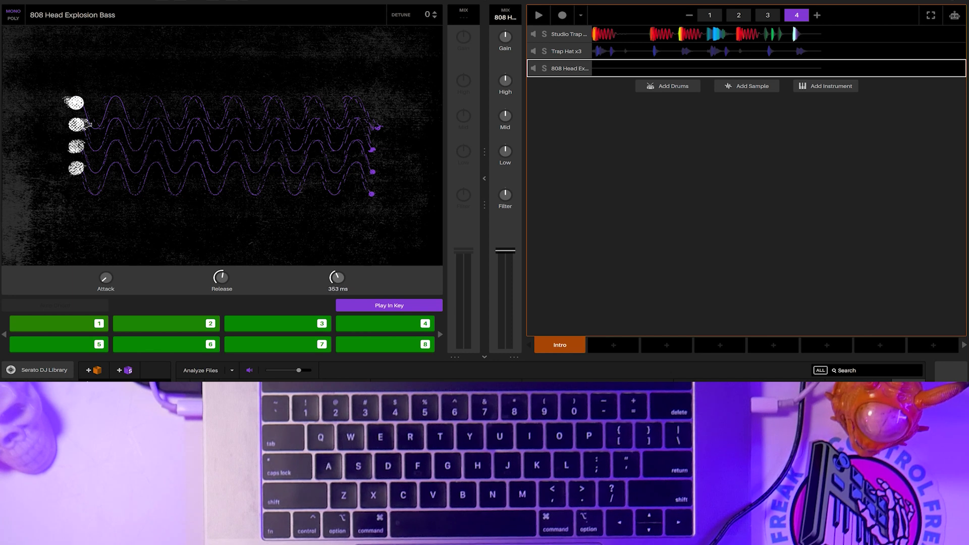
{"action": "key", "text": "a"}
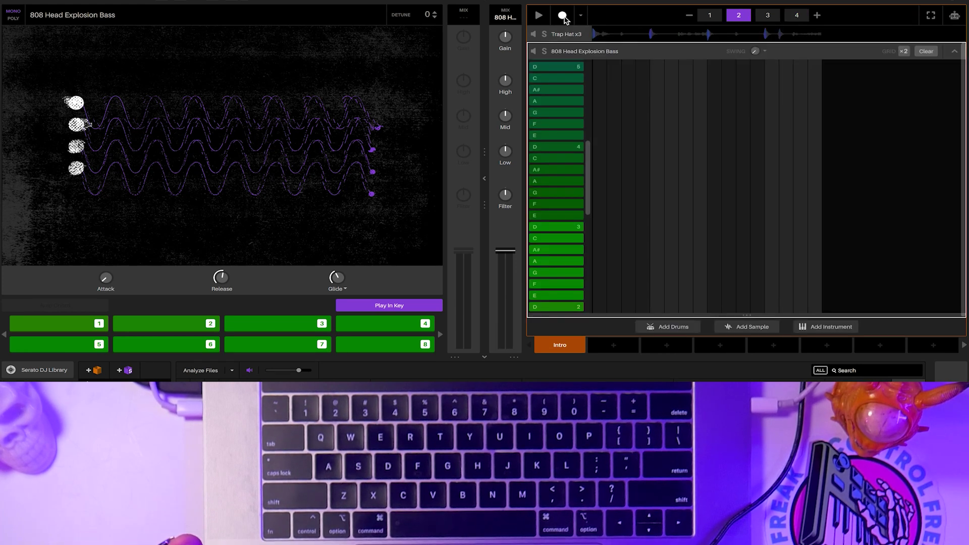
Record an 808 Head Explosion Bass line across the four Intro pages and play it back with the other tracks
{"action": "left_click", "coordinate": [563, 16]}
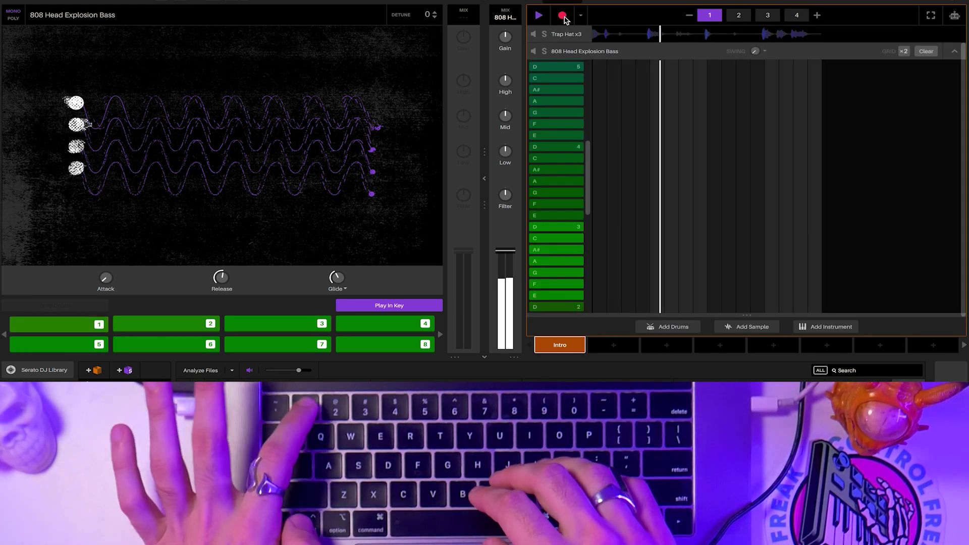
{"action": "key", "text": "1"}
{"action": "key", "text": "1"}
{"action": "key", "text": "1"}
{"action": "key", "text": "5"}
{"action": "key", "text": "2"}
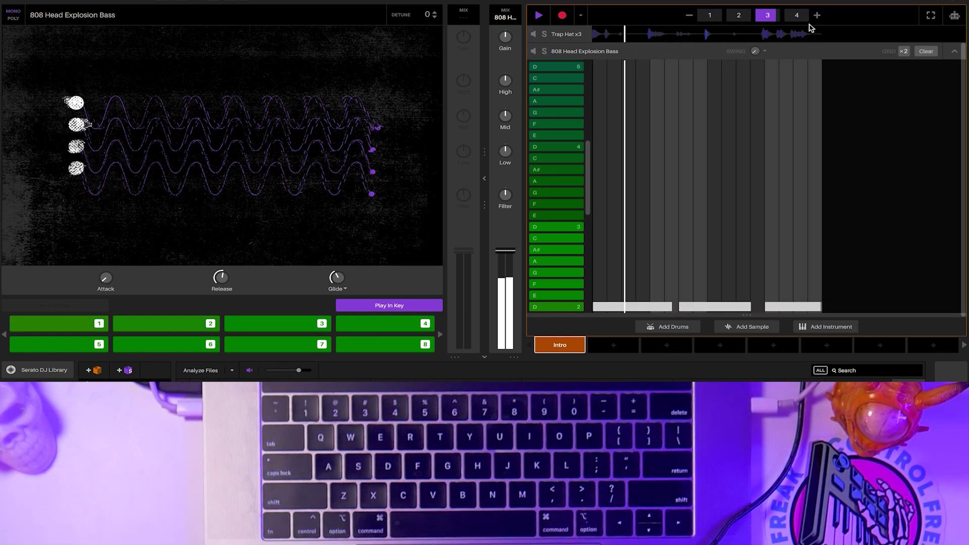
{"action": "left_click", "coordinate": [562, 17]}
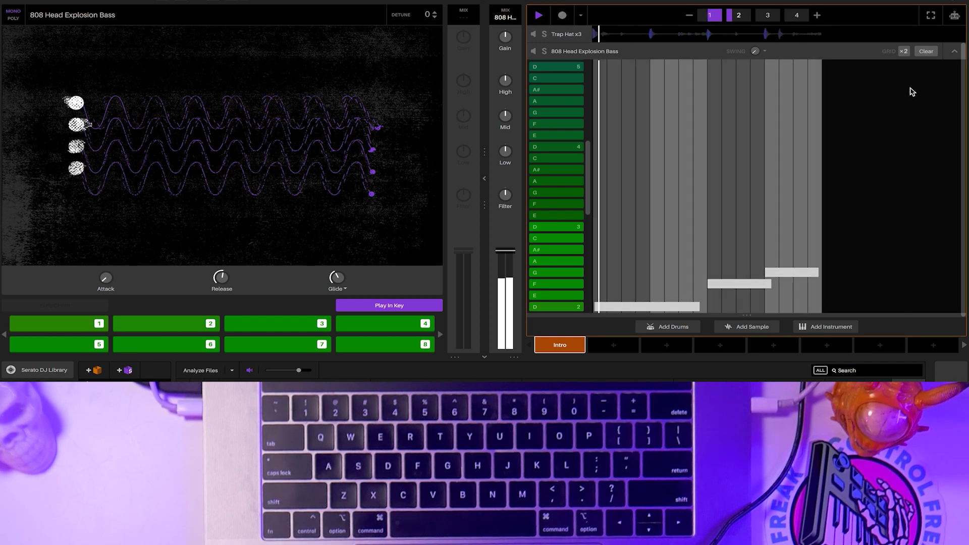
{"action": "left_click", "coordinate": [955, 51]}
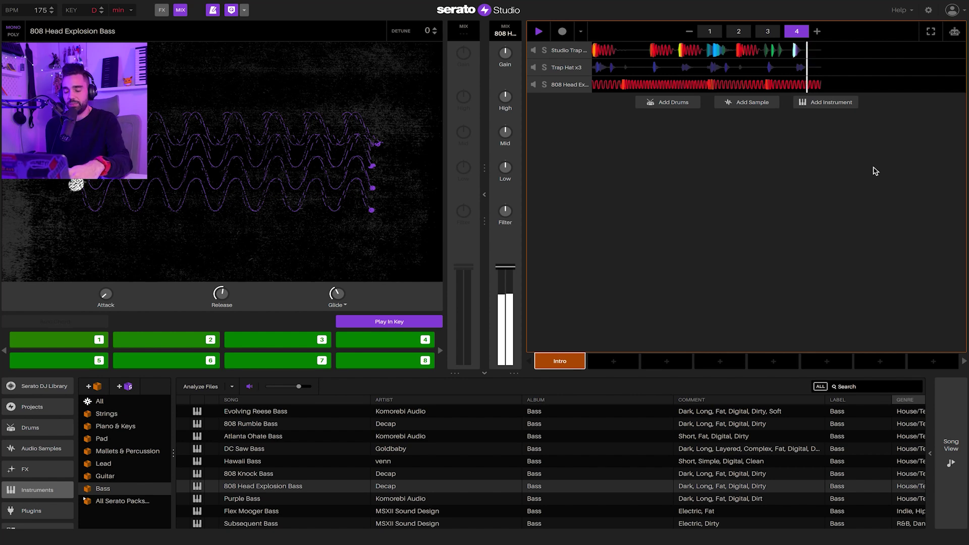
{"action": "left_click", "coordinate": [672, 86]}
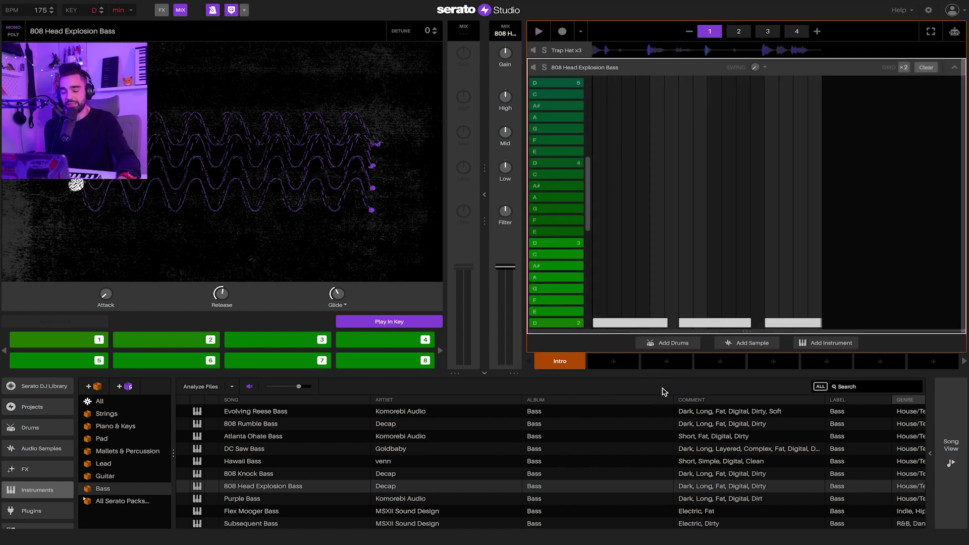
Show the effects and replace the 808 bass's Studda Fader with Hard Sidechain, turning up its level
{"action": "left_click", "coordinate": [162, 11]}
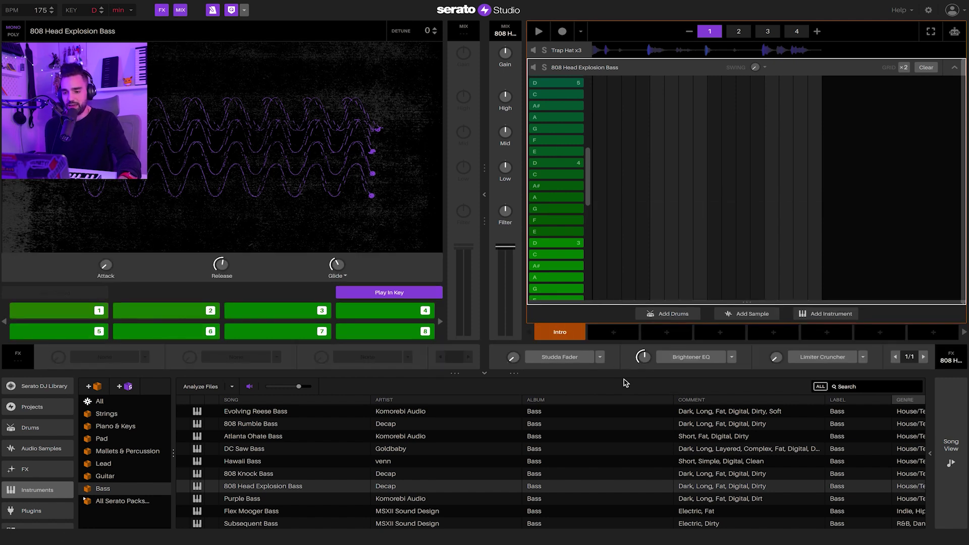
{"action": "left_click", "coordinate": [601, 357]}
{"action": "mouse_move", "coordinate": [578, 488]}
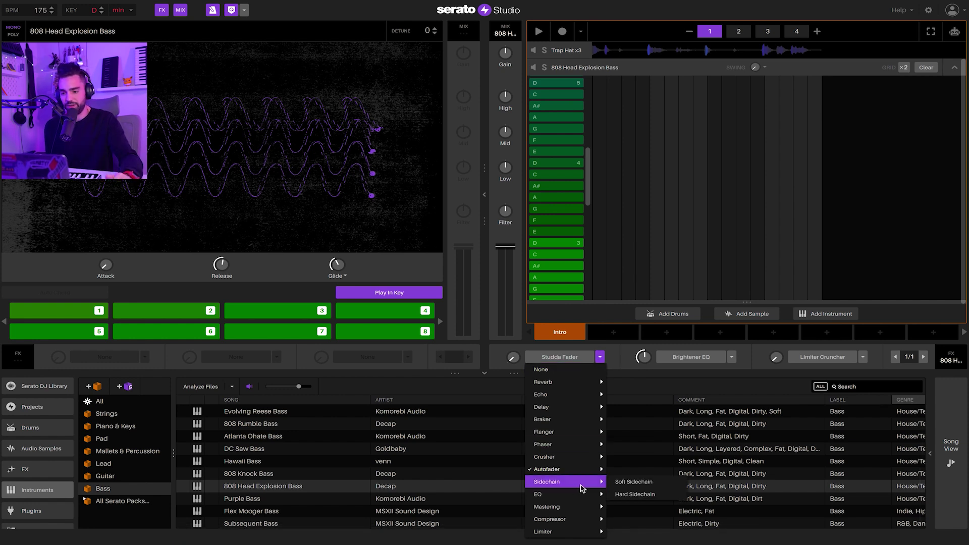
{"action": "left_click", "coordinate": [652, 495]}
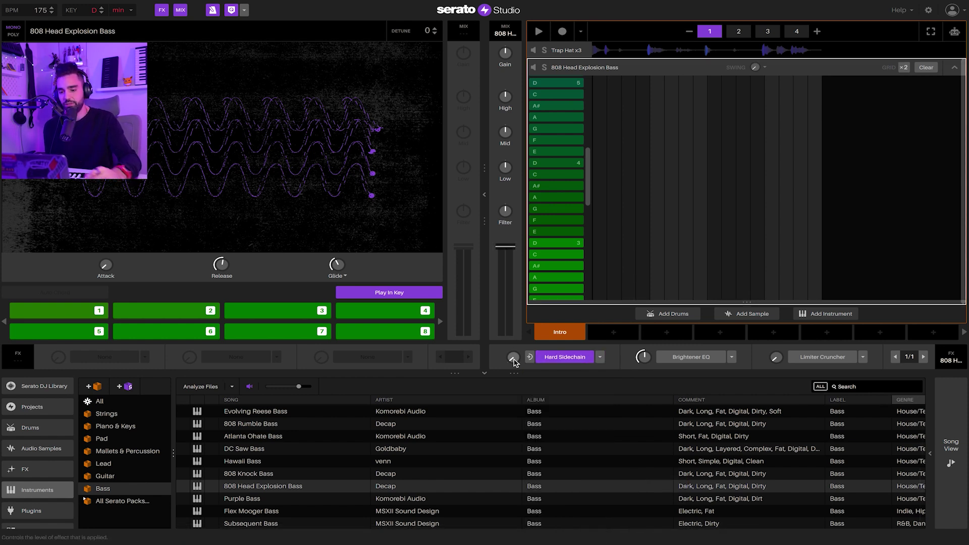
Play the beat with the sidechained 808 bass and check its recorded notes in the track's note grid
{"action": "key", "text": "space"}
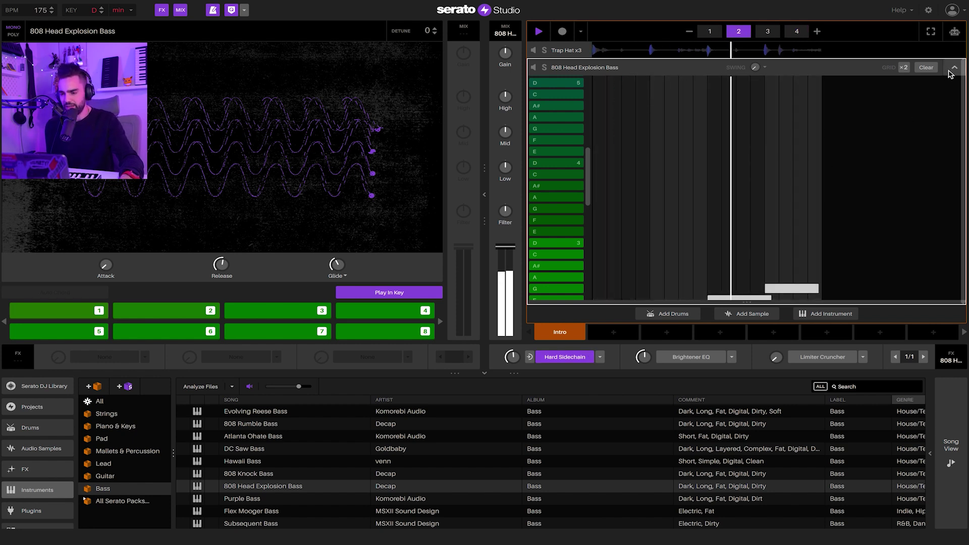
{"action": "left_click", "coordinate": [954, 68]}
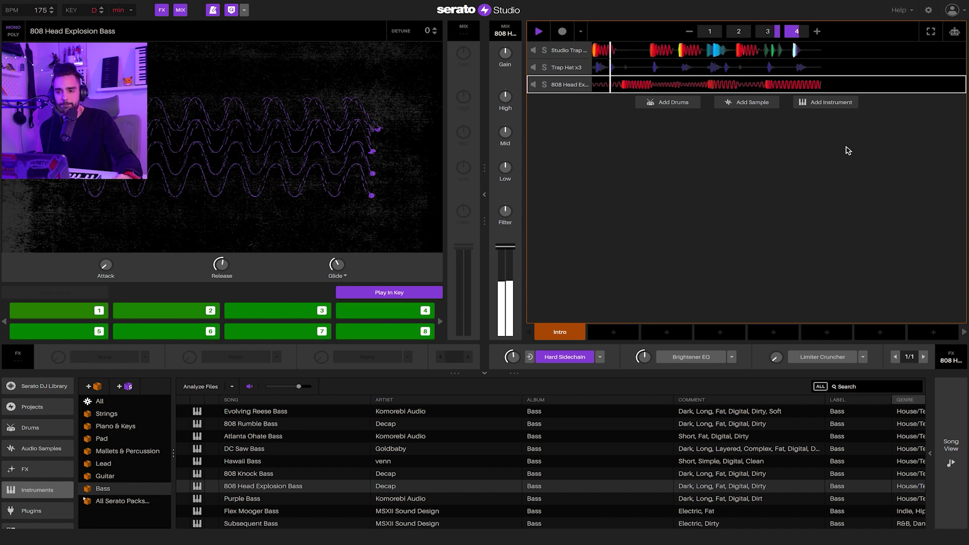
{"action": "left_click", "coordinate": [951, 92]}
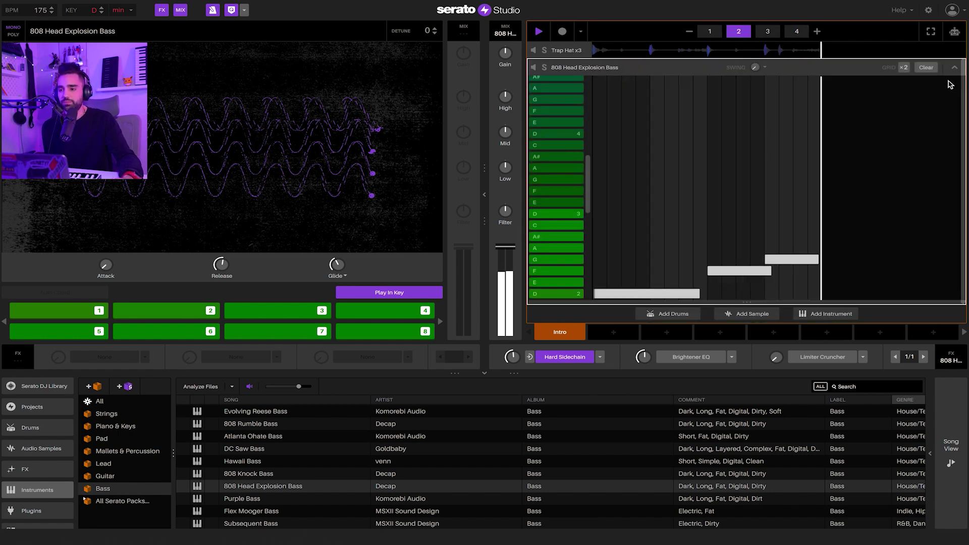
{"action": "left_click", "coordinate": [950, 71]}
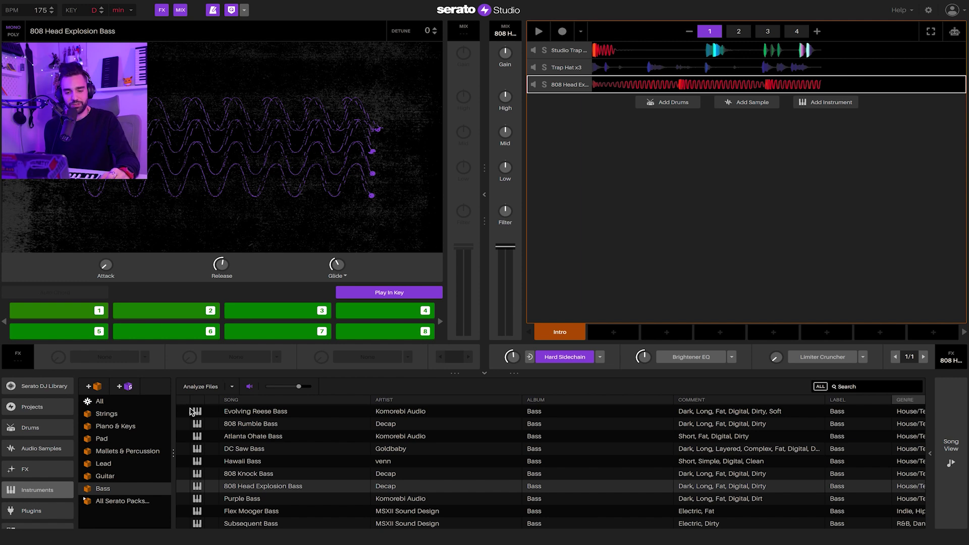
Browse the Mallets & Percussion instruments and add Anime Percussion as a new track
{"action": "left_click", "coordinate": [124, 451]}
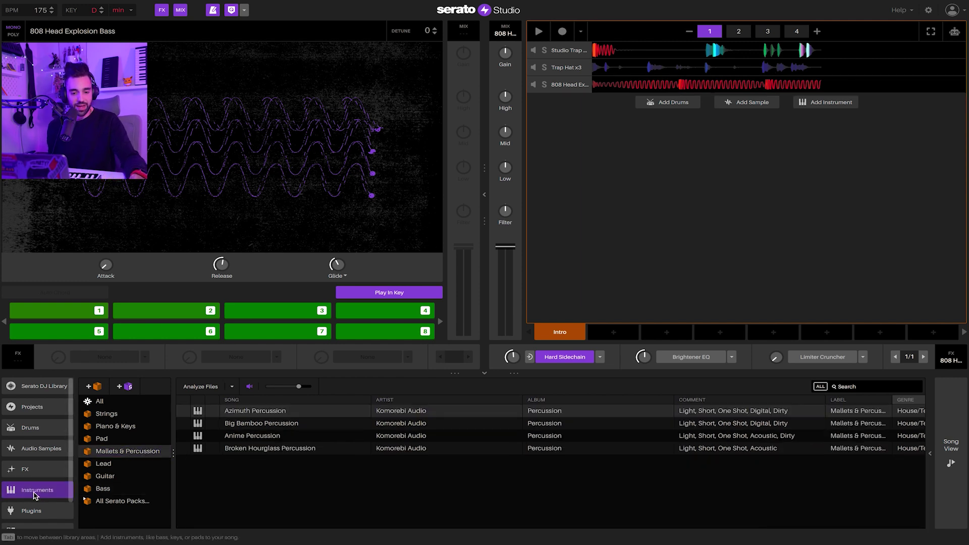
{"action": "left_click", "coordinate": [135, 455]}
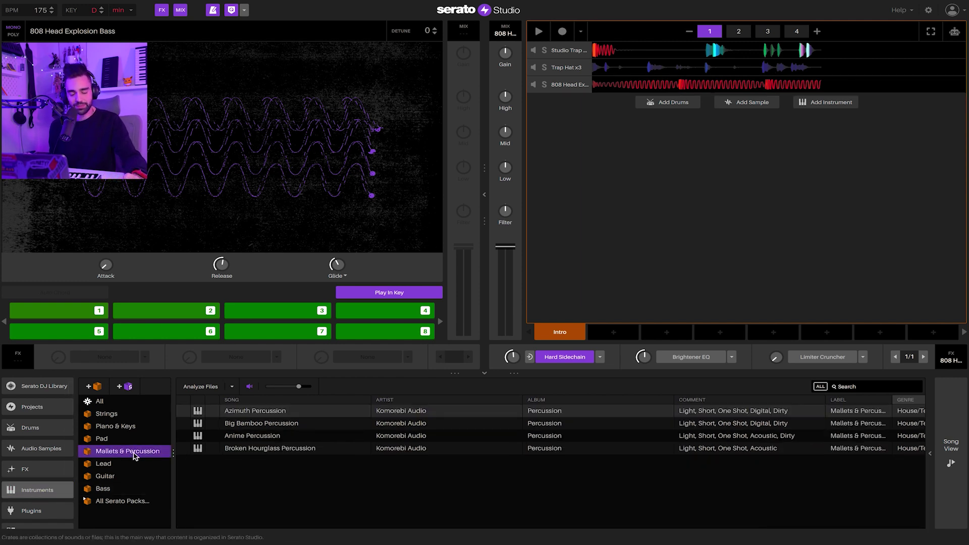
{"action": "left_click", "coordinate": [246, 412]}
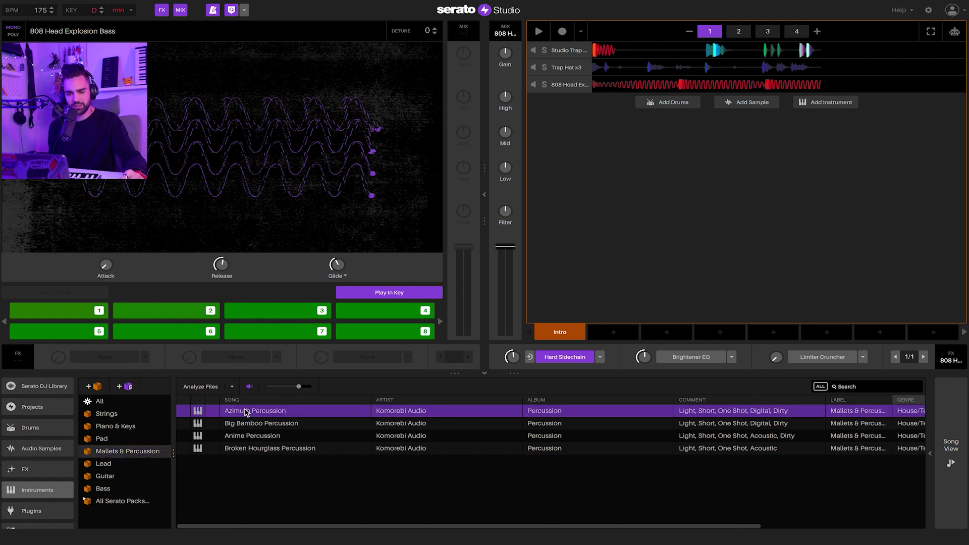
{"action": "left_click", "coordinate": [241, 426]}
{"action": "left_click", "coordinate": [239, 438]}
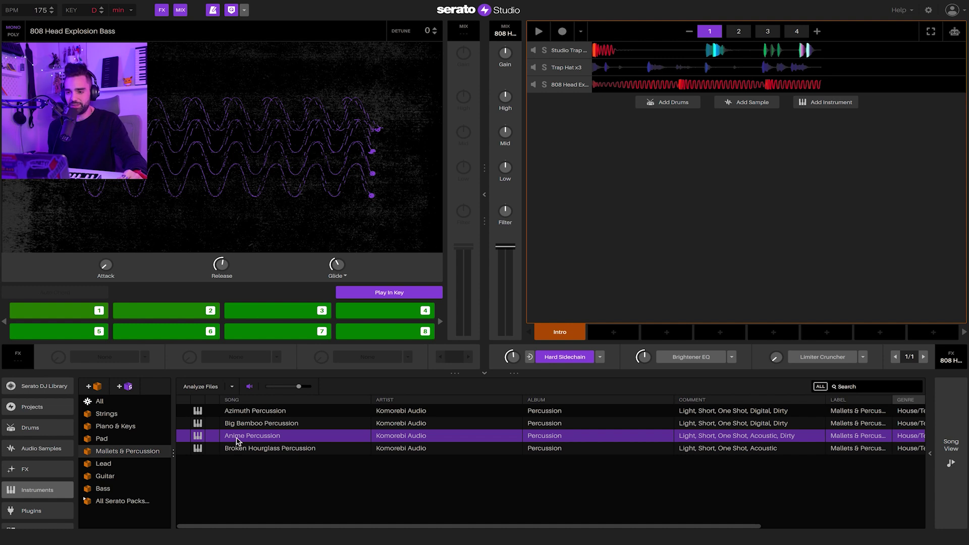
{"action": "left_click_drag", "start_coordinate": [236, 441], "coordinate": [727, 217]}
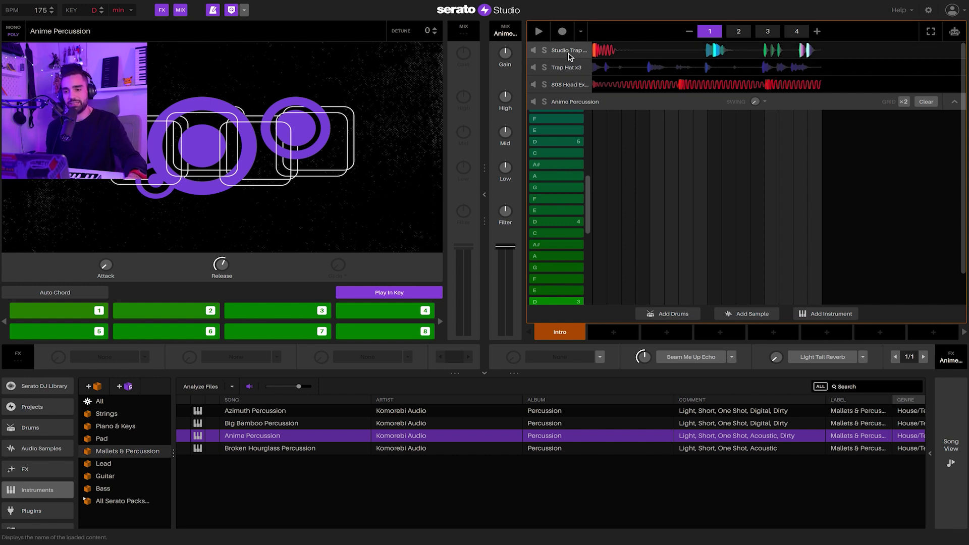
Duplicate the Intro scene as Scene 2 and try out Anime Percussion notes on it
{"action": "left_click", "coordinate": [558, 333]}
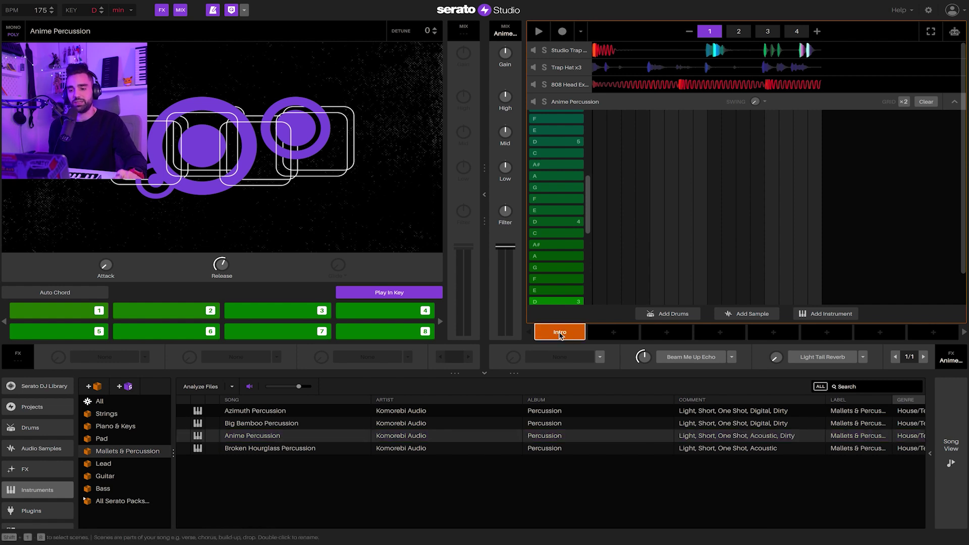
{"action": "mouse_move", "coordinate": [602, 336]}
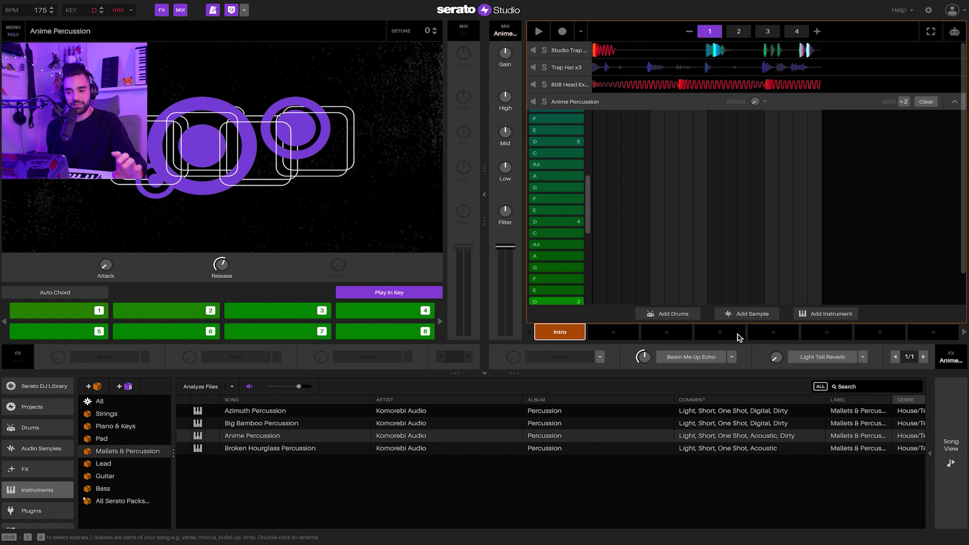
{"action": "left_click", "coordinate": [566, 335]}
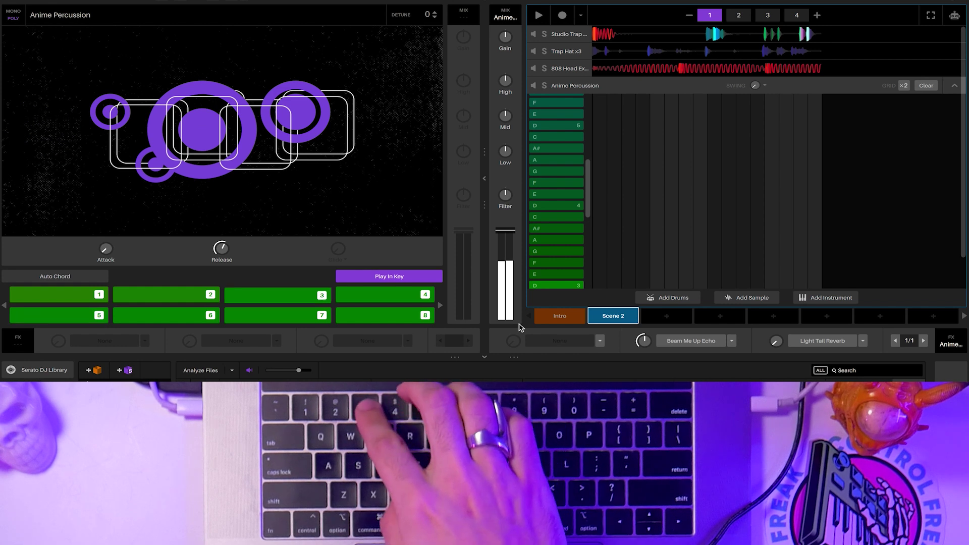
{"action": "key", "text": "space"}
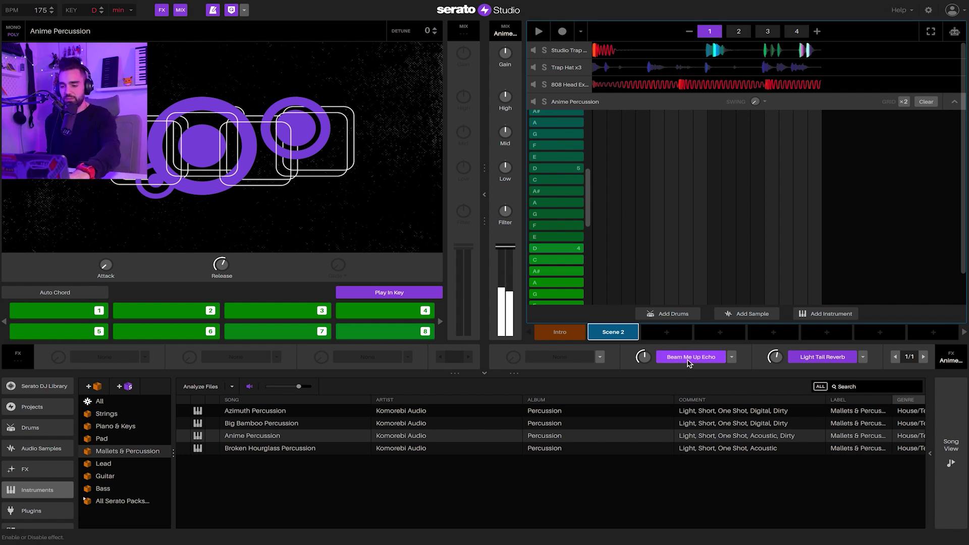
Replace Anime Percussion's Beam Me Up Echo with Delay and play notes over the beat in a different octave
{"action": "left_click", "coordinate": [732, 357]}
{"action": "mouse_move", "coordinate": [715, 408]}
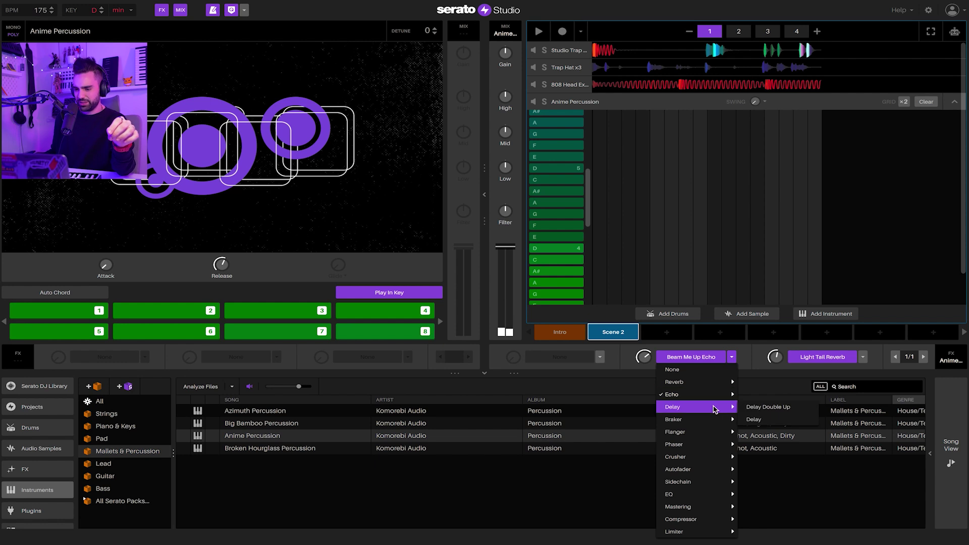
{"action": "left_click", "coordinate": [770, 419]}
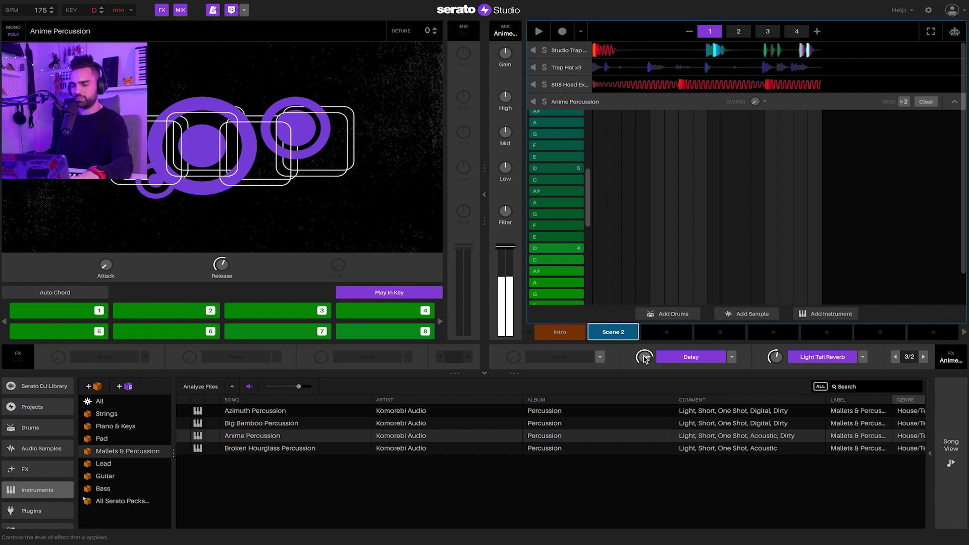
{"action": "key", "text": "space"}
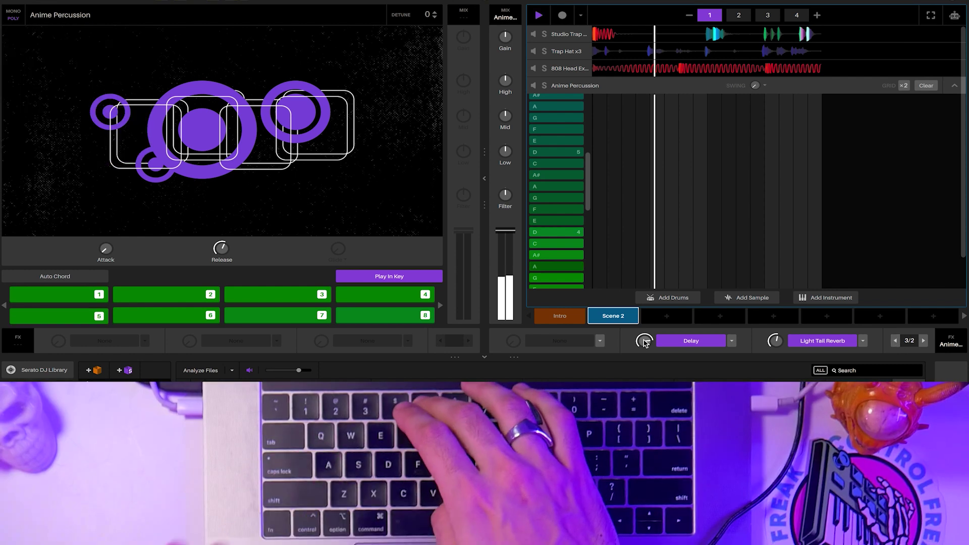
{"action": "key", "text": "x"}
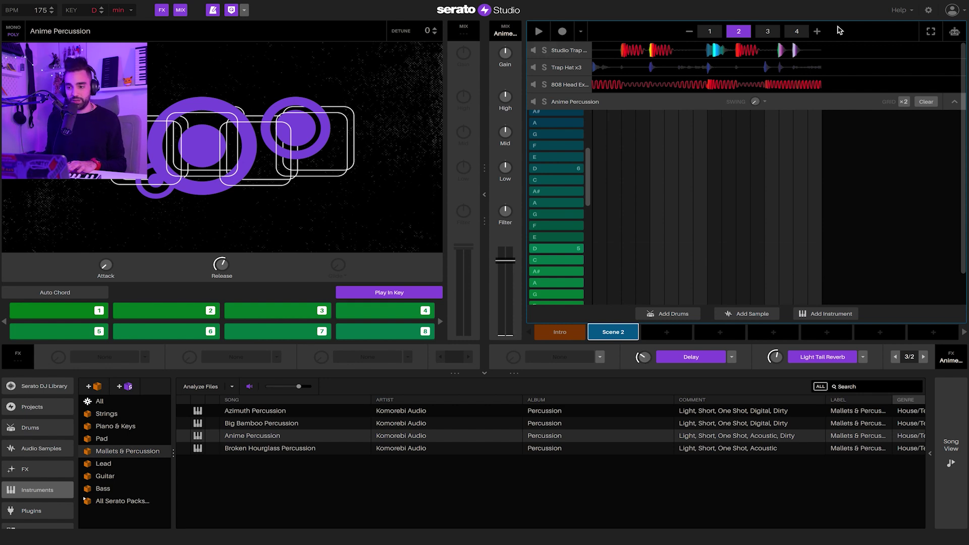
Extend Scene 2 to eight pages, record an Anime Percussion melody over them and review its notes during playback
{"action": "left_click", "coordinate": [819, 33]}
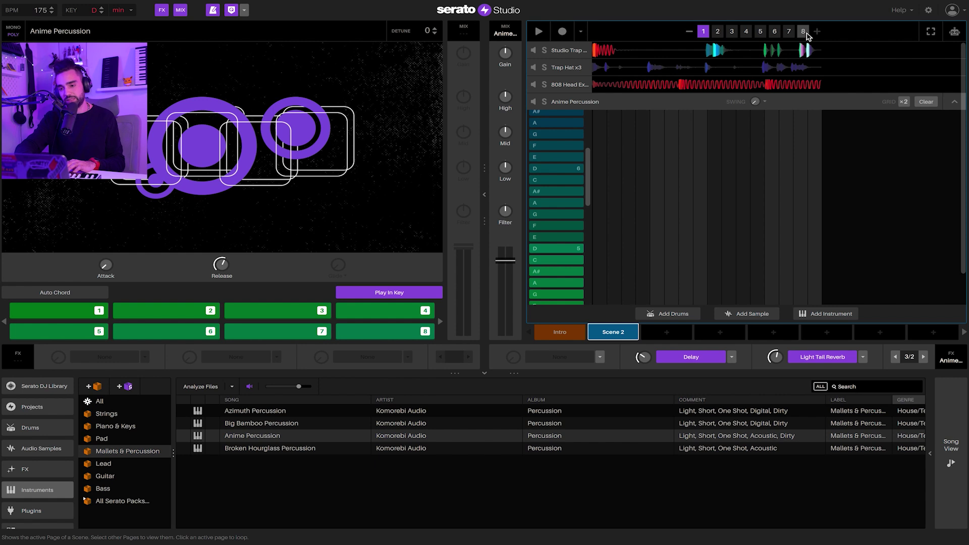
{"action": "left_click", "coordinate": [562, 32]}
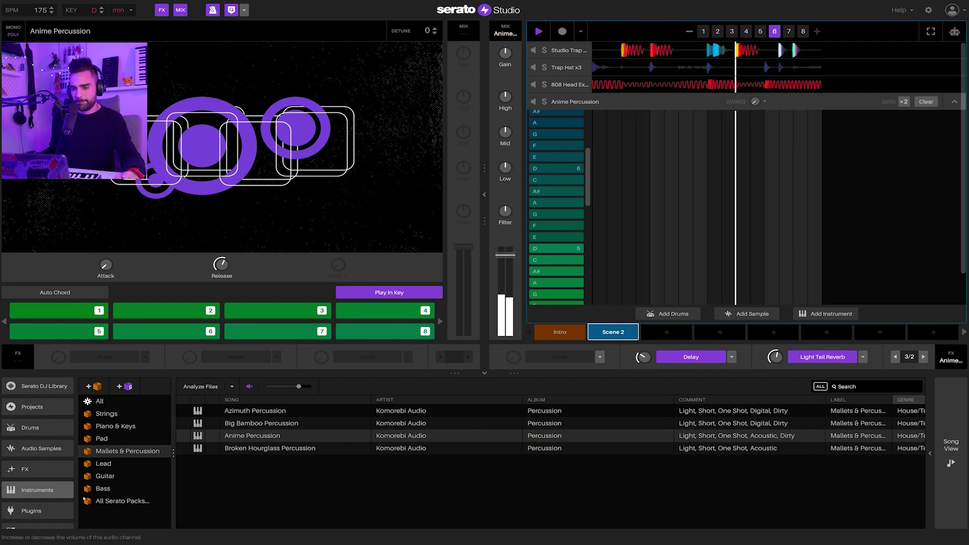
{"action": "scroll", "coordinate": [745, 255], "scroll_direction": "up", "scroll_amount": 2}
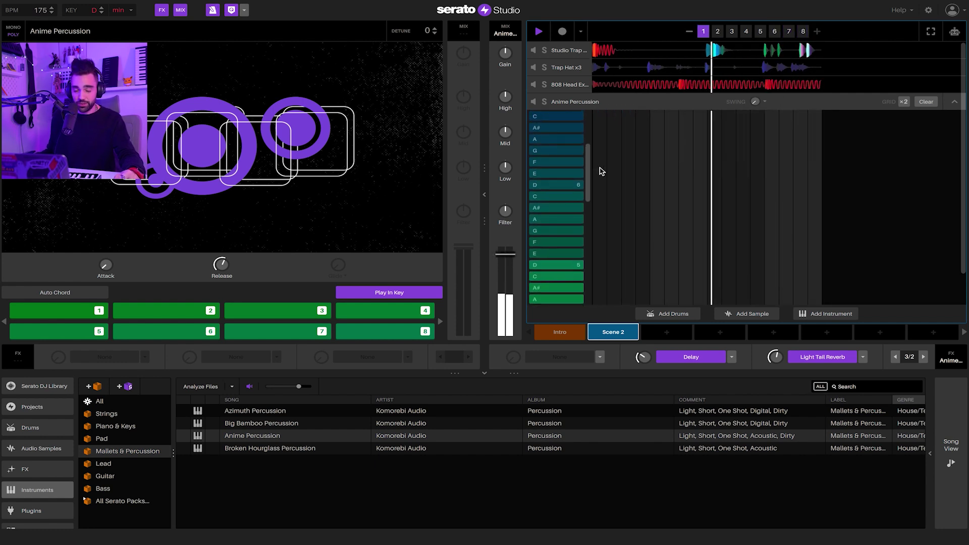
{"action": "left_click_drag", "start_coordinate": [586, 147], "coordinate": [586, 209]}
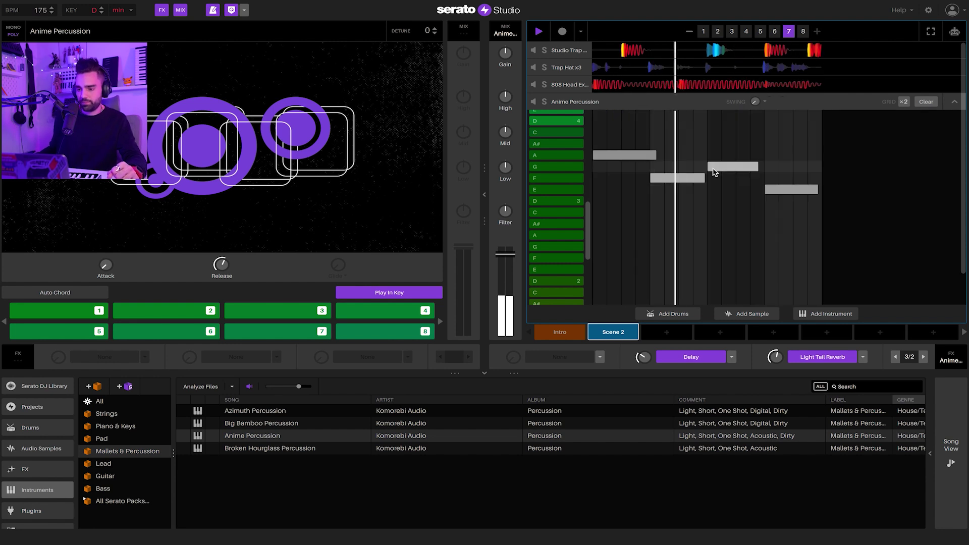
{"action": "key", "text": "space"}
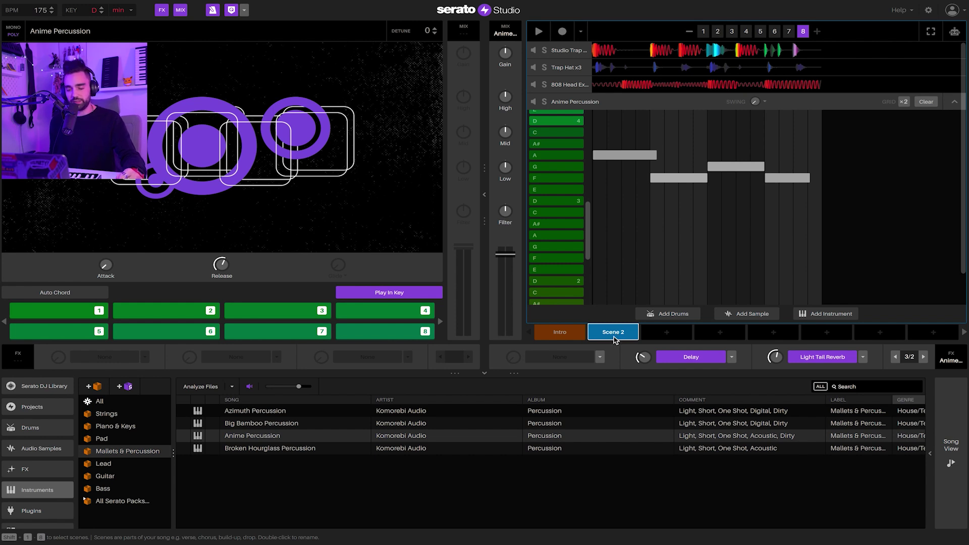
Duplicate Scene 2 as Scene 3 and clear the Anime Percussion notes on page 2
{"action": "left_click", "coordinate": [667, 333]}
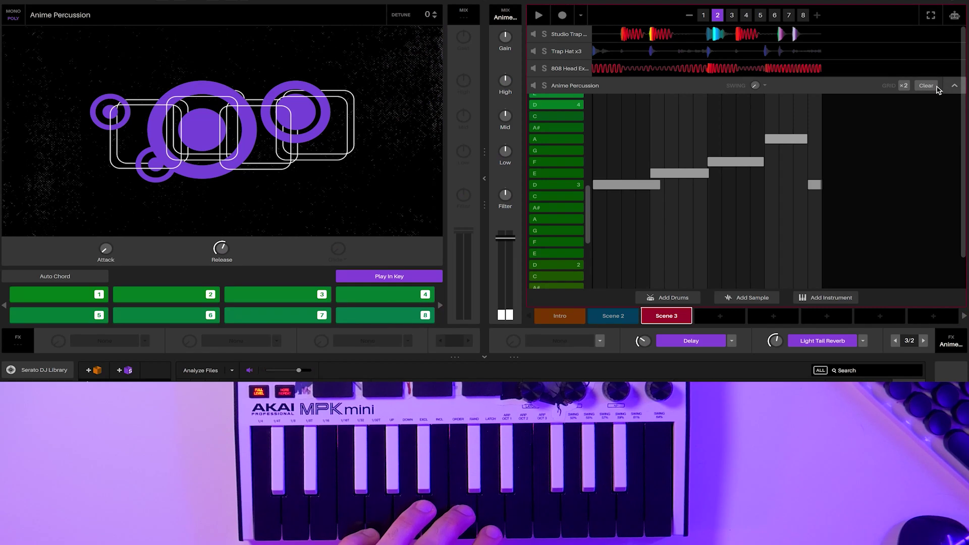
{"action": "left_click", "coordinate": [927, 86]}
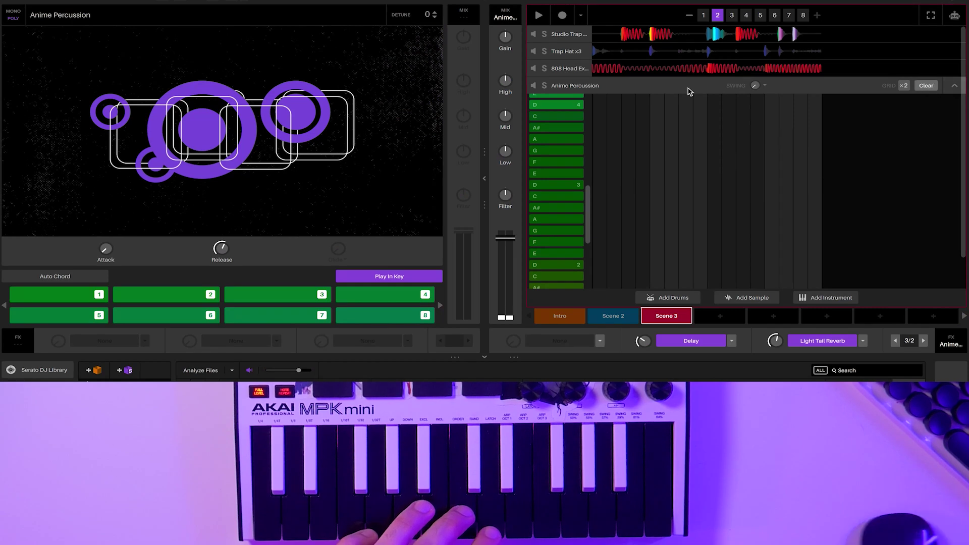
Record a new Anime Percussion melody over Scene 3, add the Hard Sidechain effect to it and play the scene back
{"action": "left_click", "coordinate": [562, 17]}
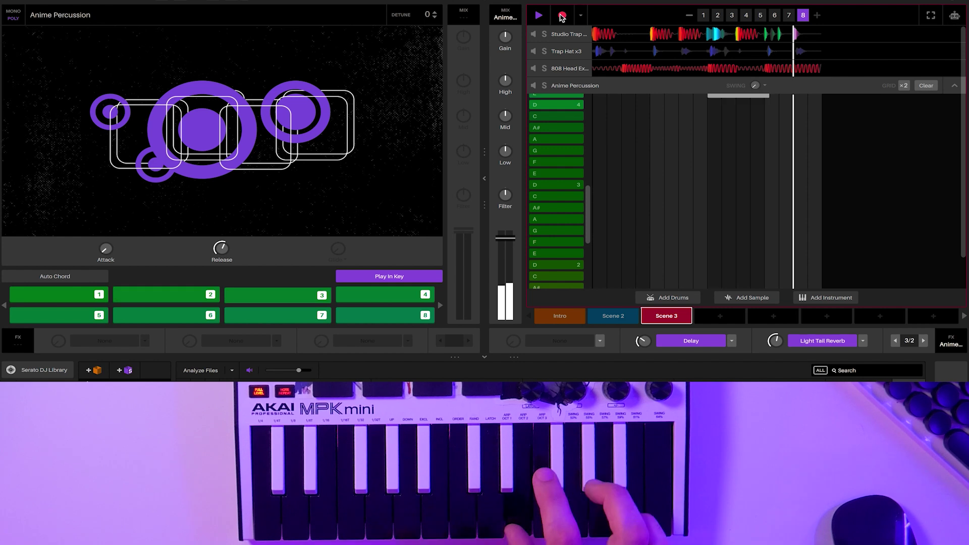
{"action": "left_click", "coordinate": [562, 17]}
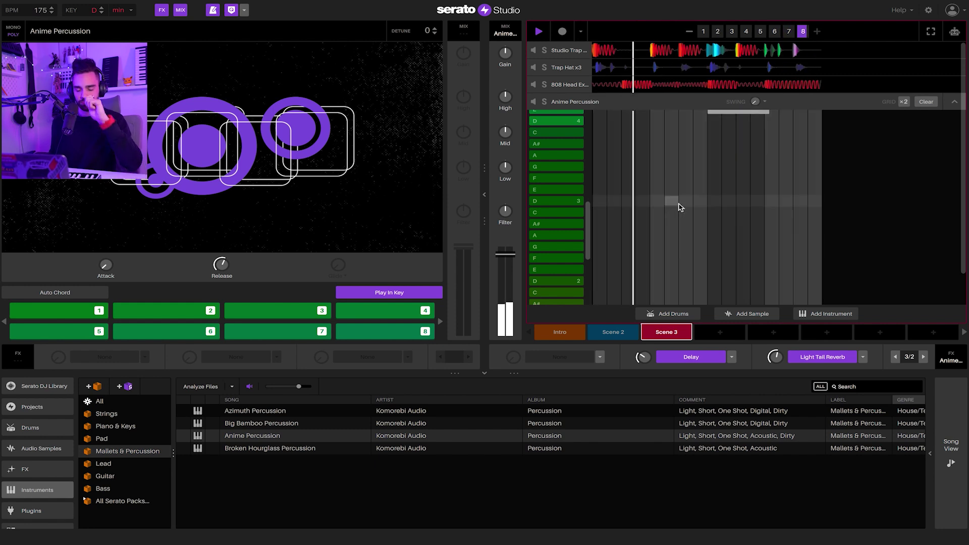
{"action": "left_click", "coordinate": [601, 357]}
{"action": "mouse_move", "coordinate": [581, 483]}
{"action": "left_click", "coordinate": [637, 494]}
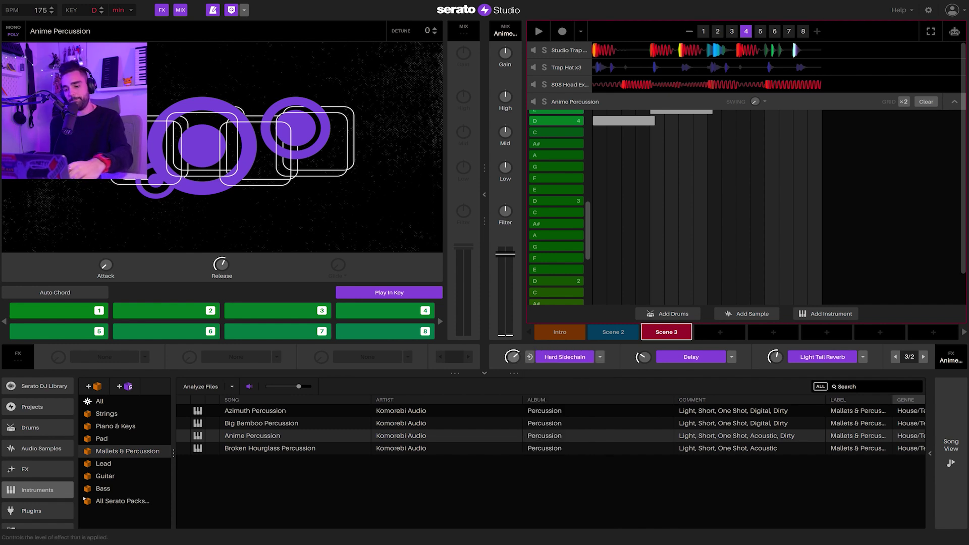
{"action": "key", "text": "space"}
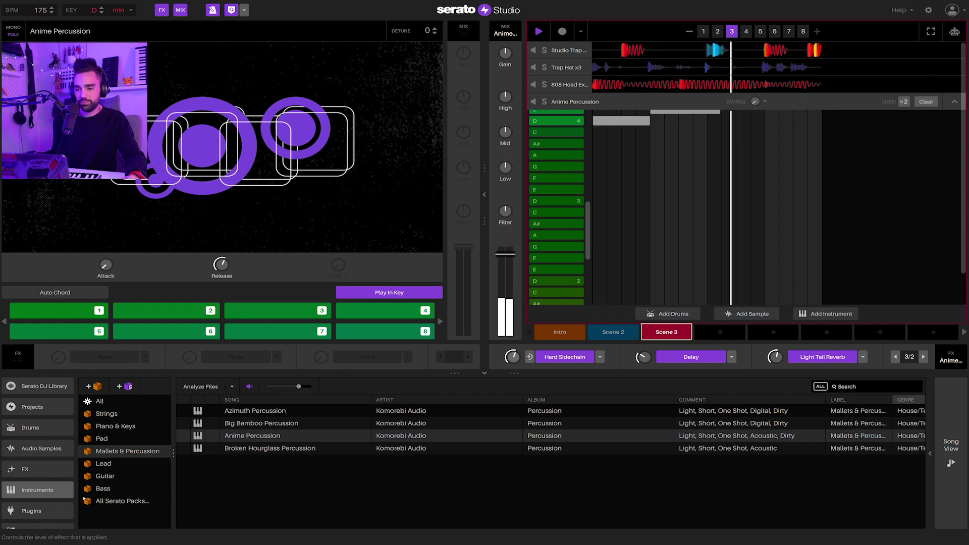
Collapse the Anime Percussion track, compare Scene 2 with Scene 3 and duplicate Scene 3 as Scene 4
{"action": "left_click", "coordinate": [953, 106]}
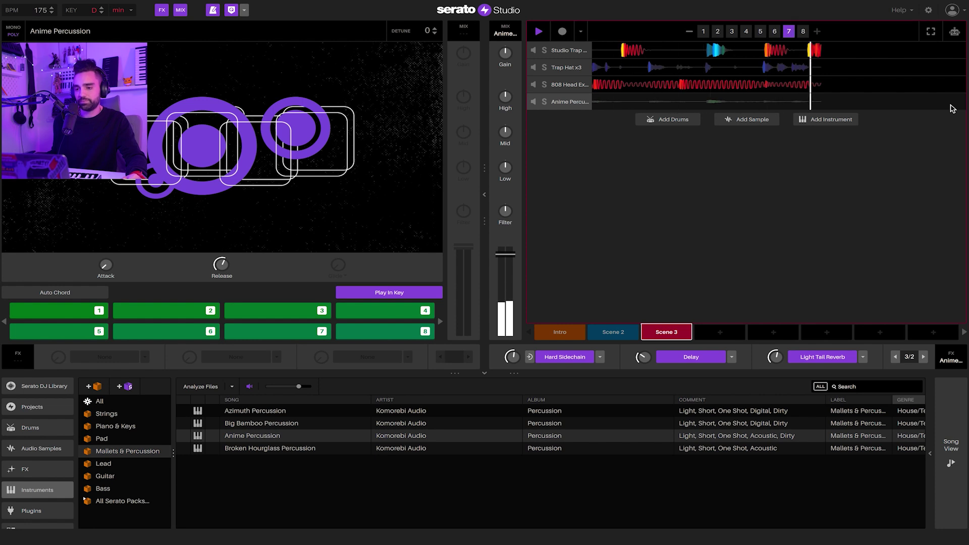
{"action": "left_click", "coordinate": [610, 330]}
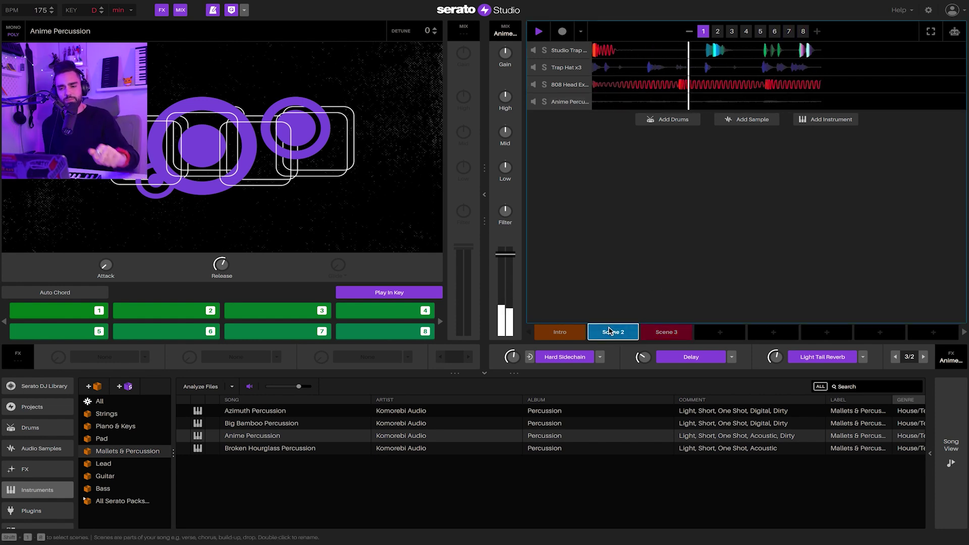
{"action": "left_click", "coordinate": [649, 336]}
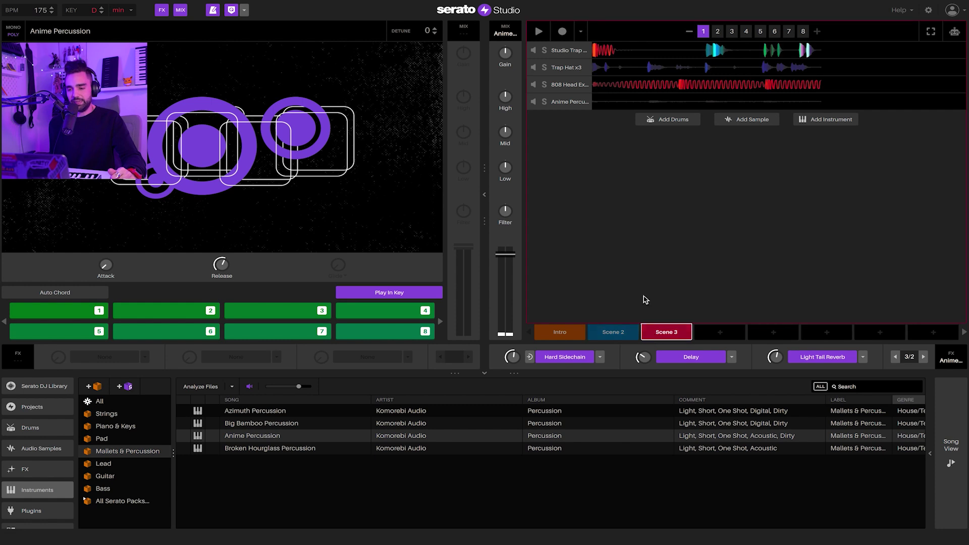
{"action": "left_click", "coordinate": [722, 333]}
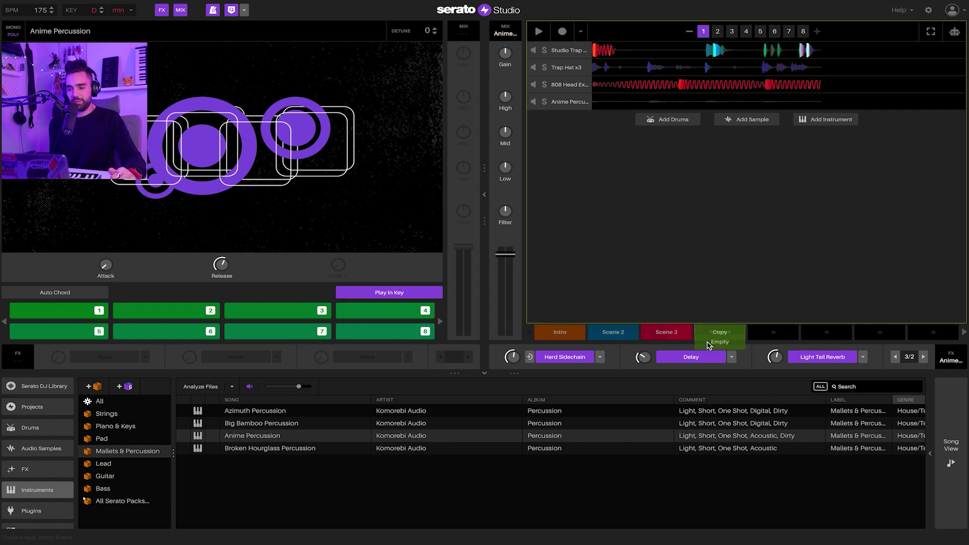
Delete the Studio Trap Drum Kit's kick hits on pages 1 to 4 of Scene 4
{"action": "left_click", "coordinate": [858, 50]}
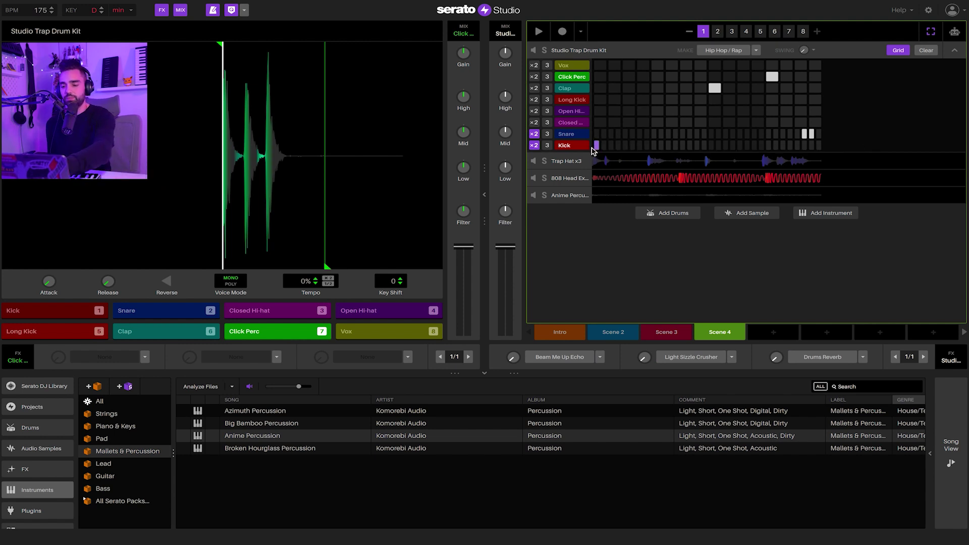
{"action": "left_click", "coordinate": [718, 31]}
{"action": "left_click", "coordinate": [732, 32]}
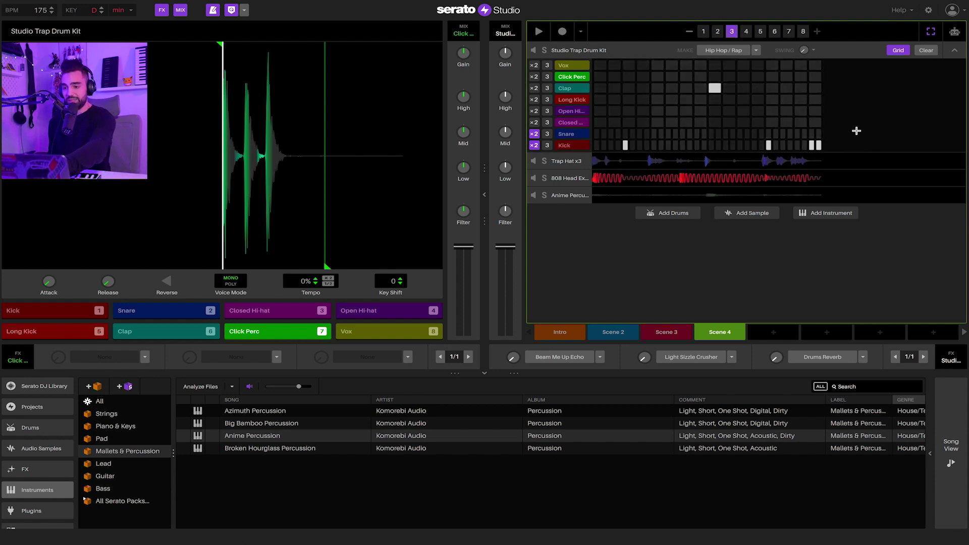
{"action": "left_click_drag", "start_coordinate": [752, 149], "coordinate": [612, 152]}
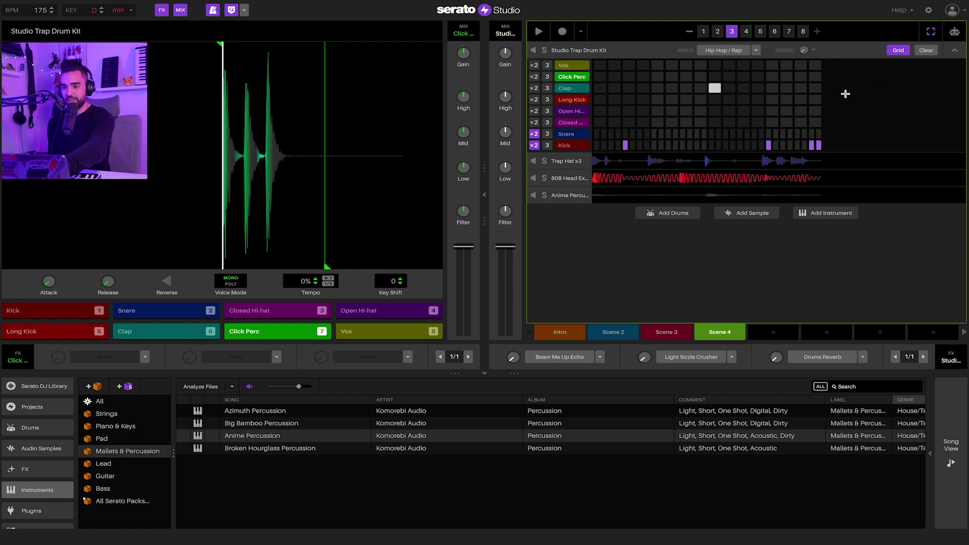
{"action": "left_click", "coordinate": [746, 31]}
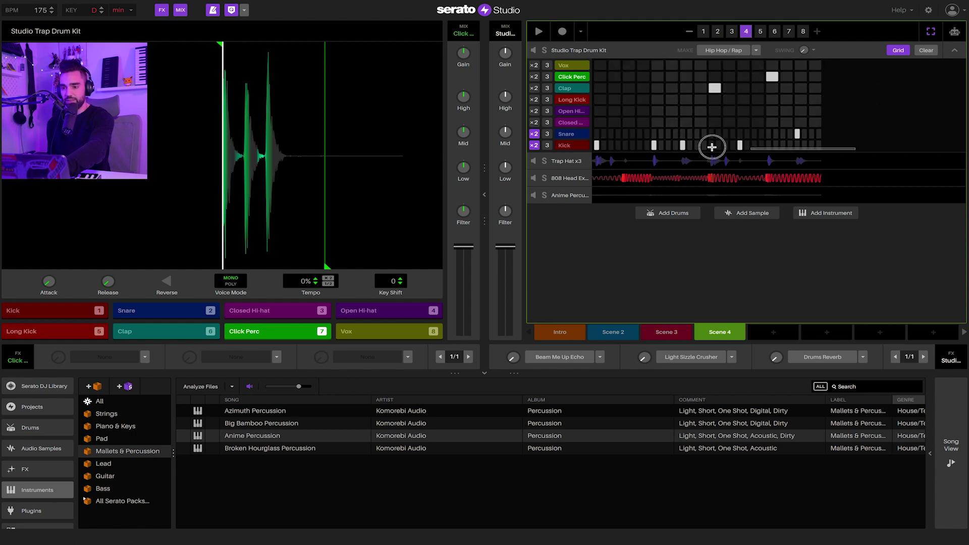
{"action": "left_click_drag", "start_coordinate": [598, 147], "coordinate": [598, 147]}
{"action": "key", "text": "Delete"}
Remove the remaining kick hits from pages 5 to 8 of Scene 4 and play the scene
{"action": "left_click", "coordinate": [761, 31]}
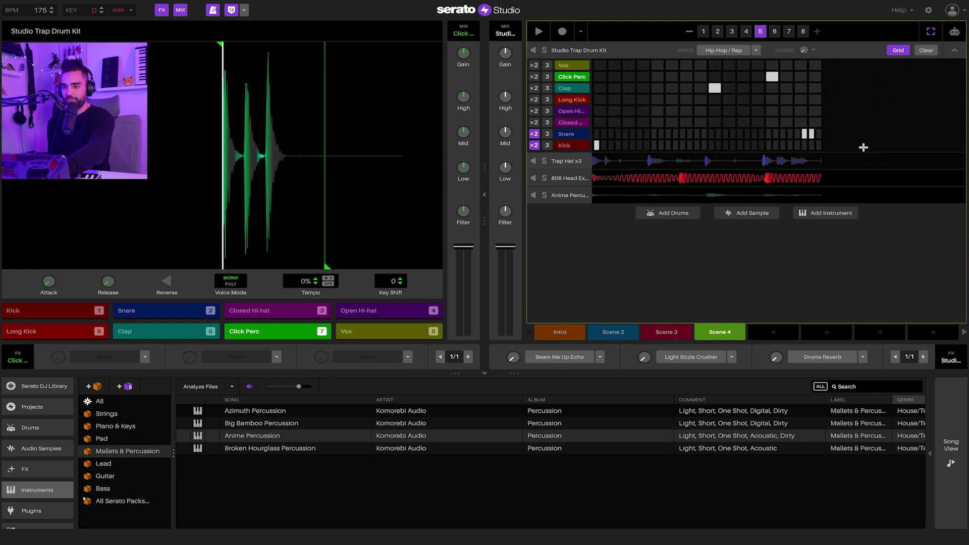
{"action": "left_click", "coordinate": [775, 32]}
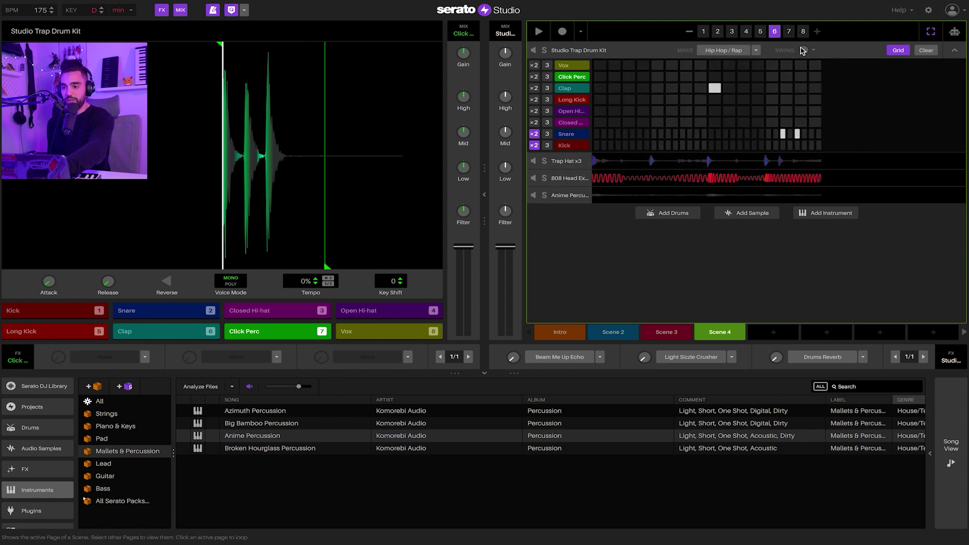
{"action": "left_click", "coordinate": [789, 32]}
{"action": "left_click_drag", "start_coordinate": [610, 149], "coordinate": [597, 139]}
{"action": "key", "text": "Delete"}
{"action": "left_click", "coordinate": [803, 33]}
{"action": "left_click_drag", "start_coordinate": [855, 146], "coordinate": [777, 149]}
{"action": "left_click_drag", "start_coordinate": [589, 149], "coordinate": [590, 149]}
{"action": "key", "text": "Delete"}
{"action": "key", "text": "space"}
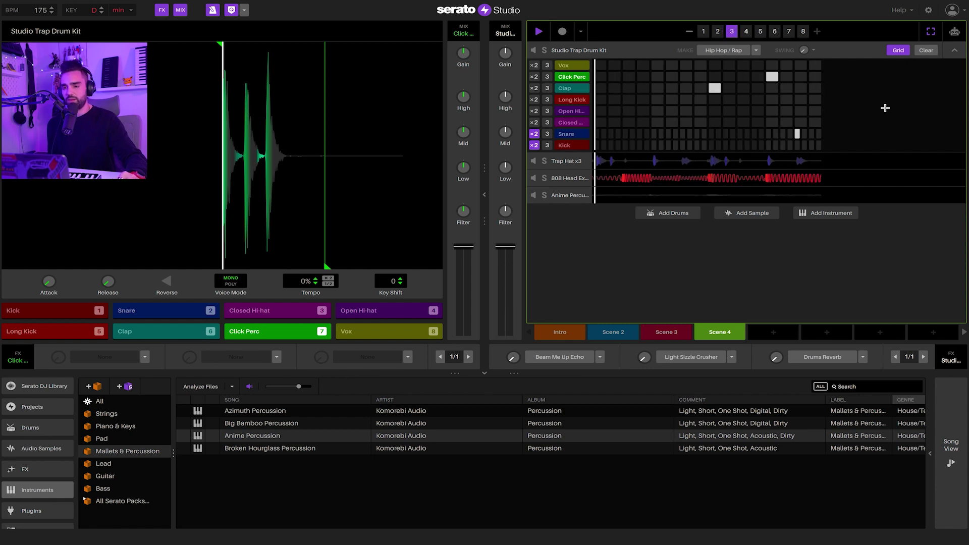
Clear the Trap Hat x3 pattern on page 1 of Scene 4 and collapse the track
{"action": "left_click", "coordinate": [568, 162]}
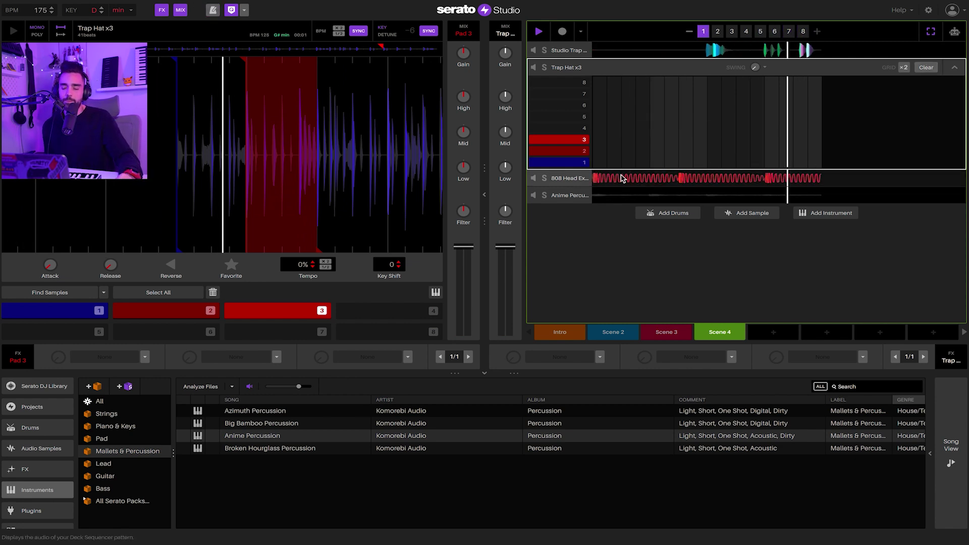
{"action": "left_click", "coordinate": [954, 67]}
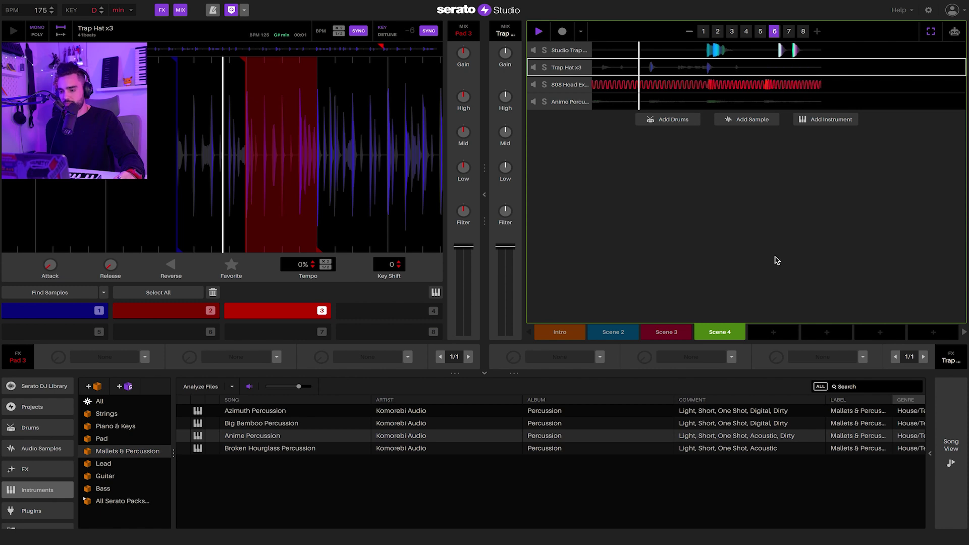
Compare Scene 3, Scene 2, the Intro and Scene 4 in turn, and examine Scene 4's drum kit pattern
{"action": "left_click", "coordinate": [663, 338]}
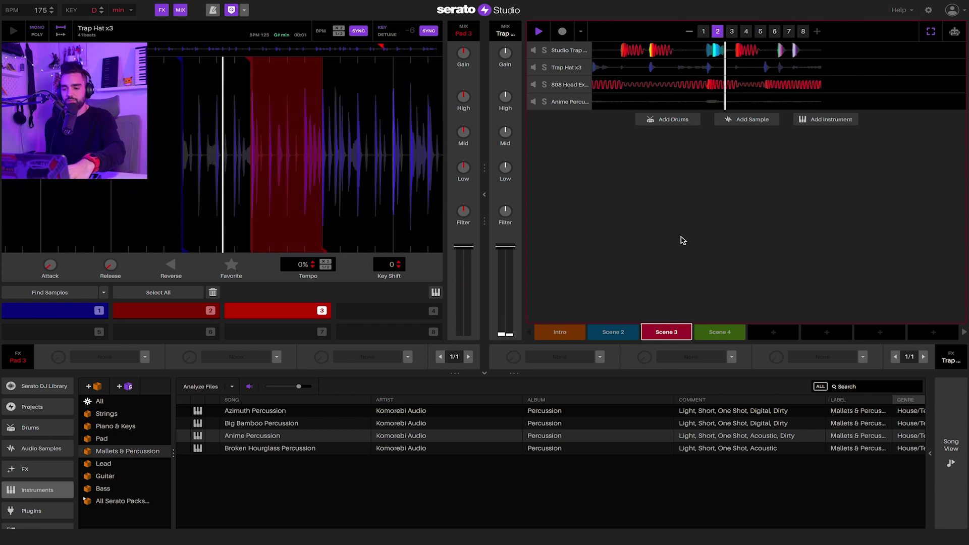
{"action": "left_click", "coordinate": [620, 338]}
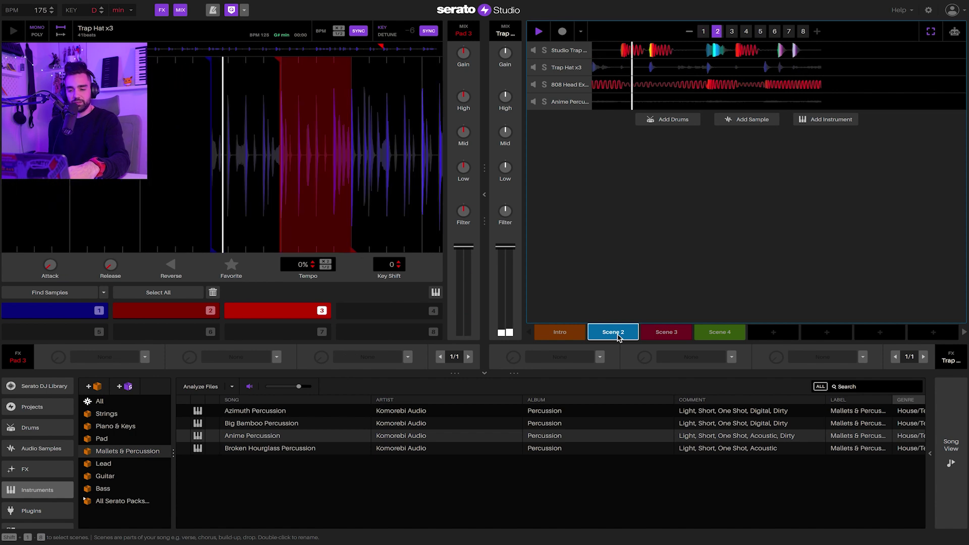
{"action": "left_click", "coordinate": [559, 337]}
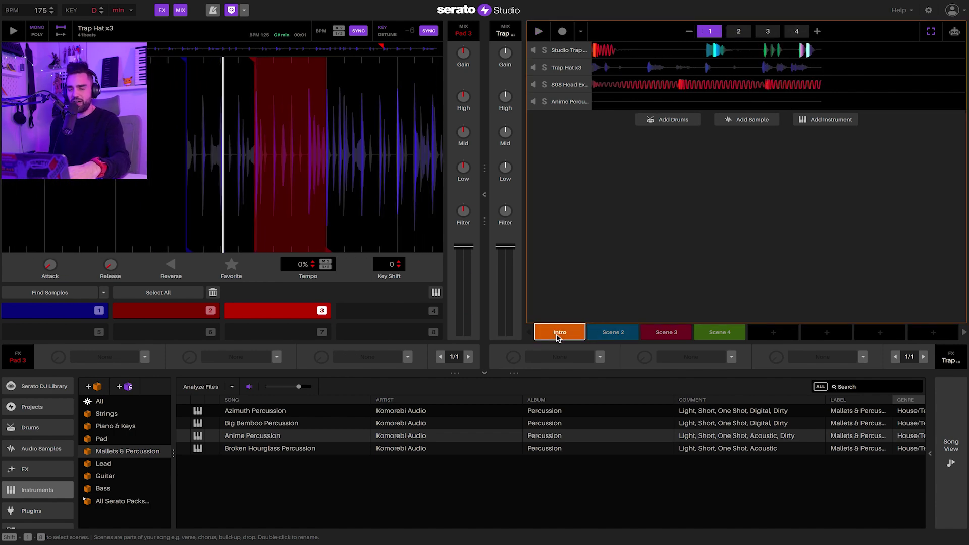
{"action": "key", "text": "space"}
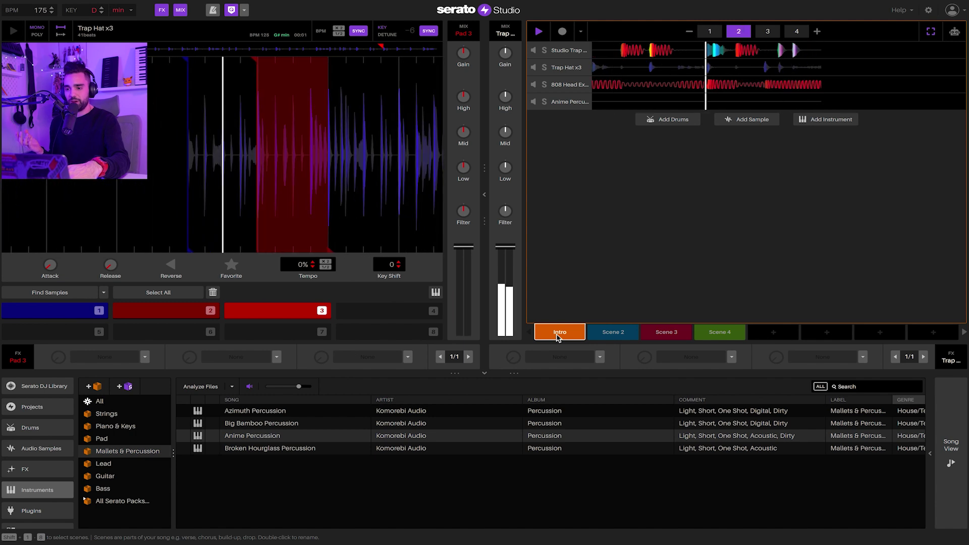
{"action": "left_click", "coordinate": [721, 332]}
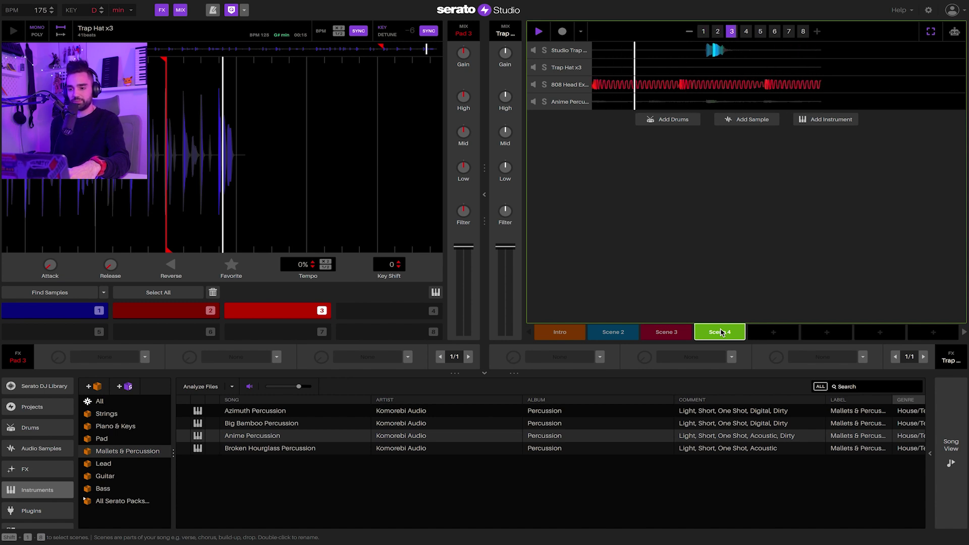
{"action": "left_click", "coordinate": [705, 32]}
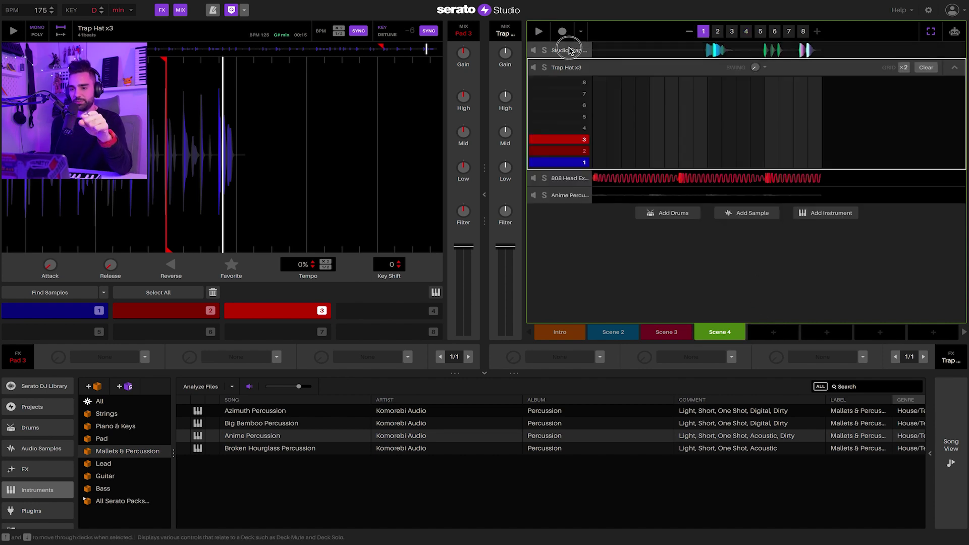
{"action": "left_click", "coordinate": [571, 51]}
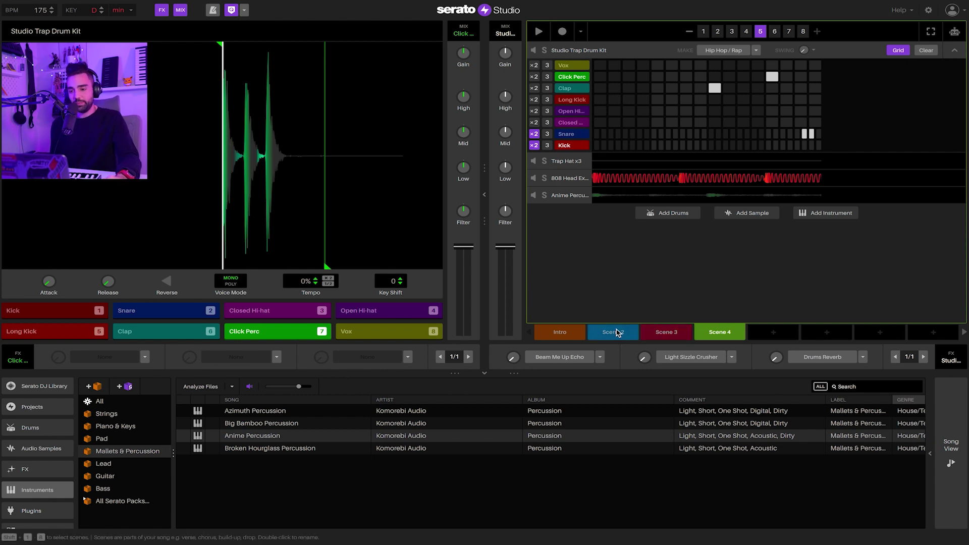
Add Scene 5 as a copy of a scene that has kicks and hats, and load the Rhythm Guitar instrument into it
{"action": "left_click", "coordinate": [762, 333]}
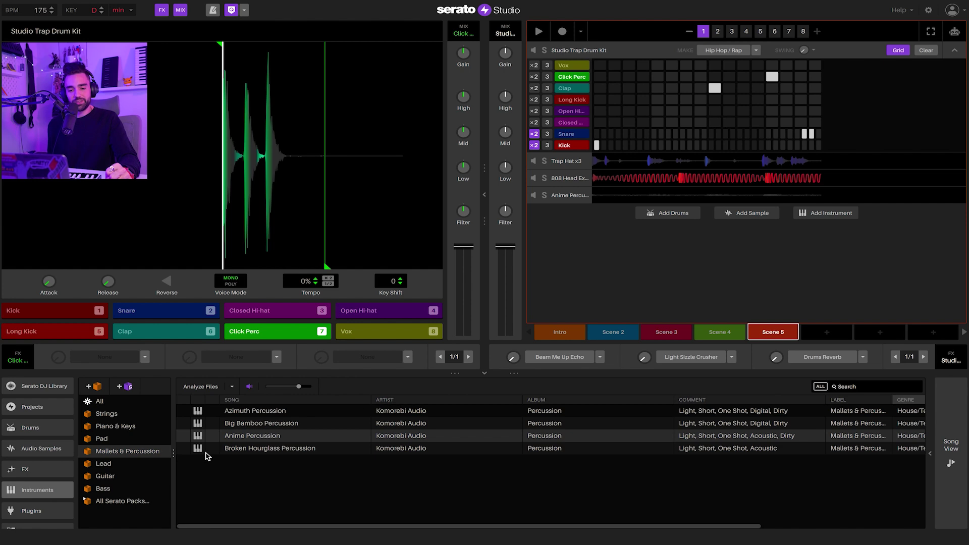
{"action": "left_click", "coordinate": [107, 478]}
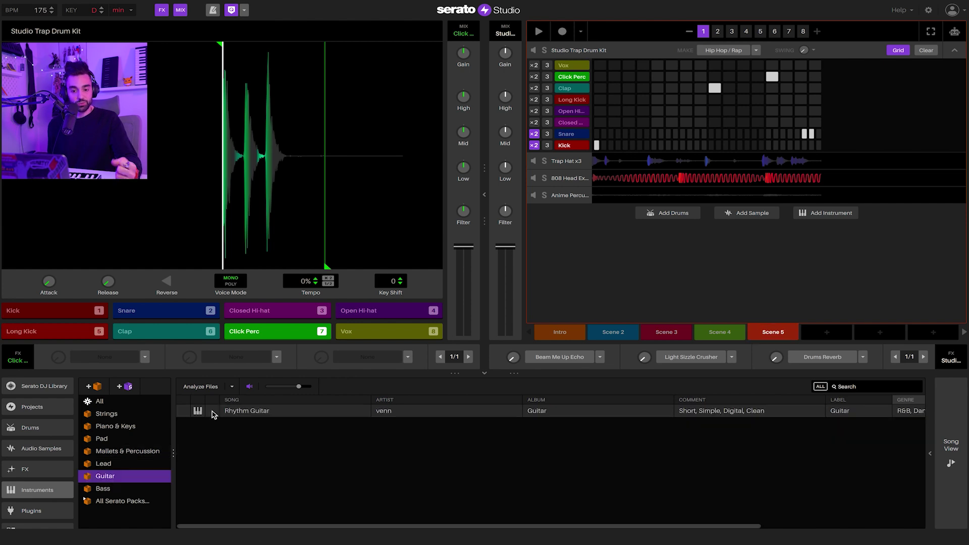
{"action": "left_click_drag", "start_coordinate": [238, 414], "coordinate": [720, 238]}
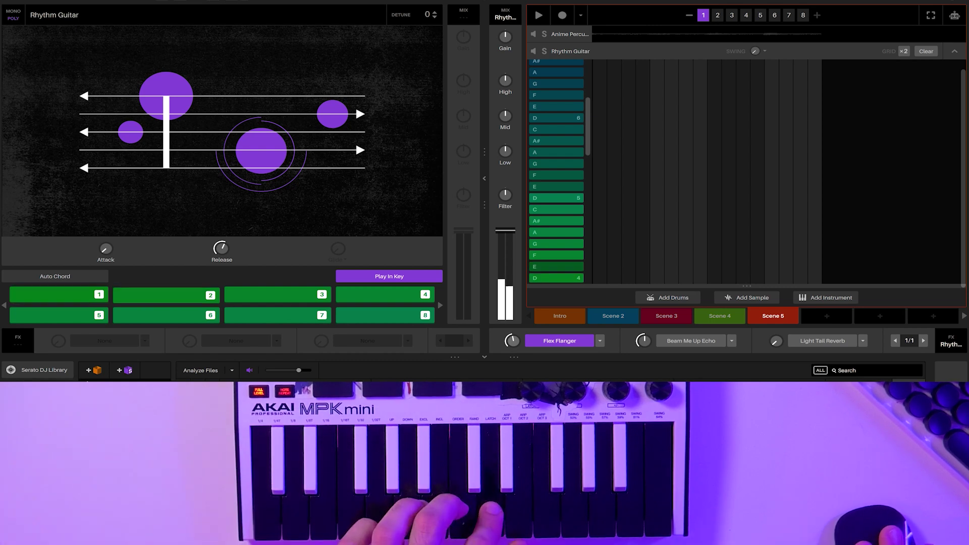
Switch Rhythm Guitar's Flex Flanger to Flanger, lower its volume, turn up Light Tail Reverb and try out notes
{"action": "left_click", "coordinate": [823, 341]}
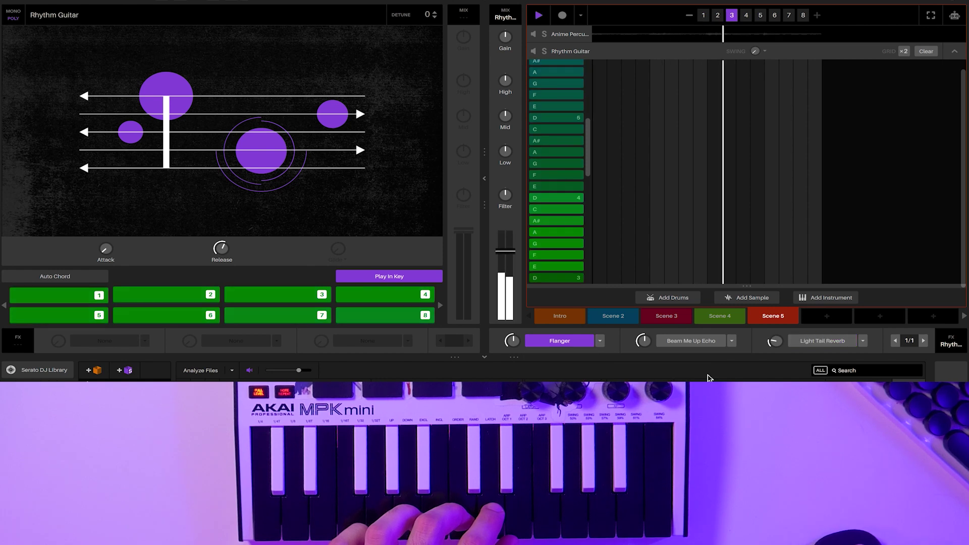
{"action": "key", "text": "1"}
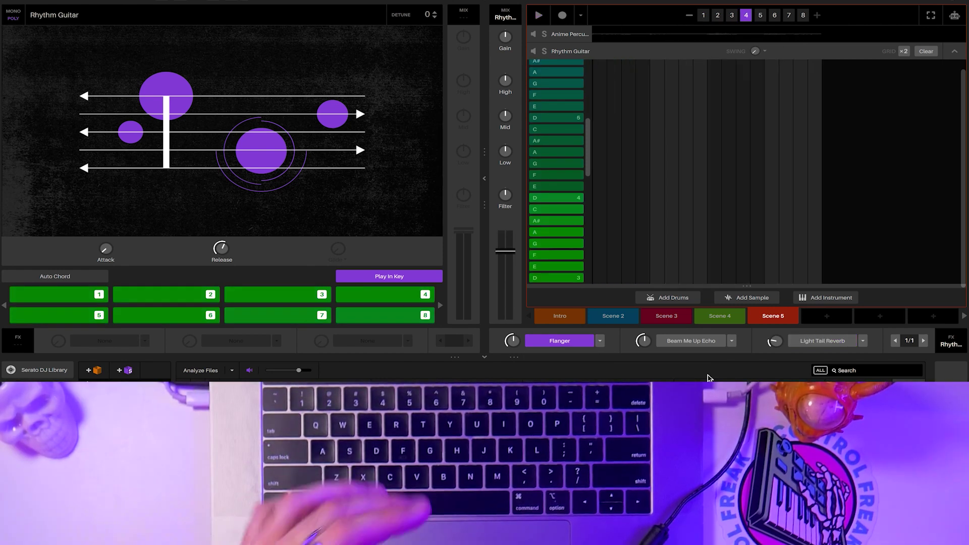
{"action": "key", "text": "space"}
{"action": "key", "text": "1"}
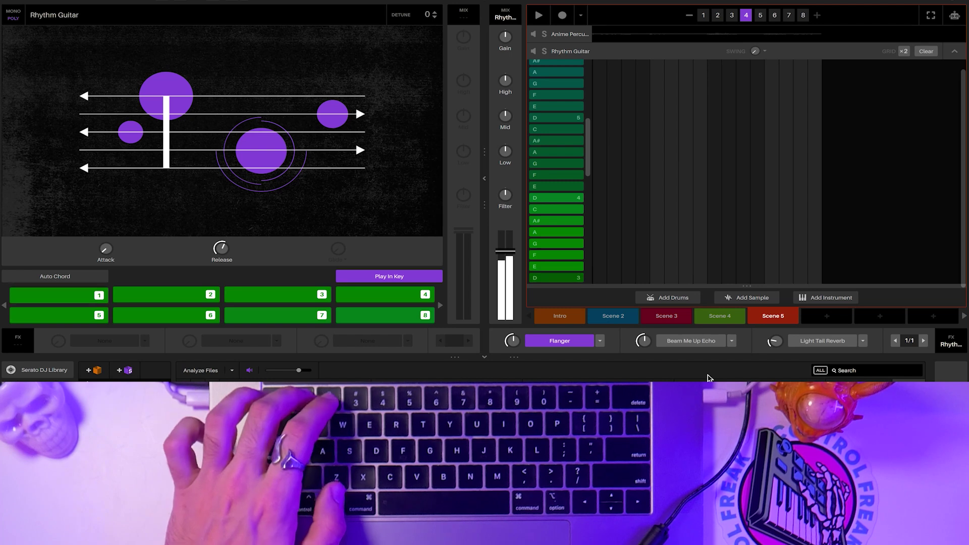
{"action": "key", "text": "1"}
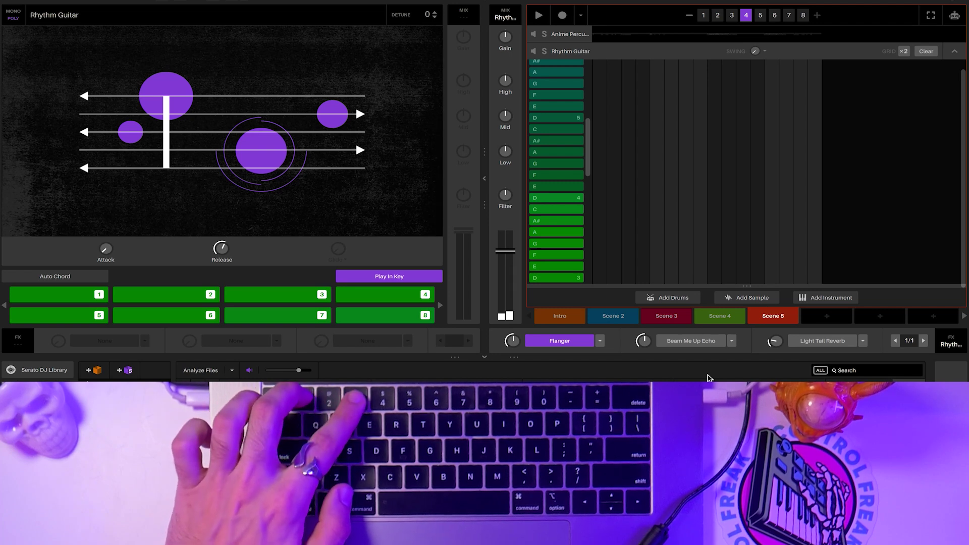
{"action": "key", "text": "3"}
{"action": "key", "text": "1"}
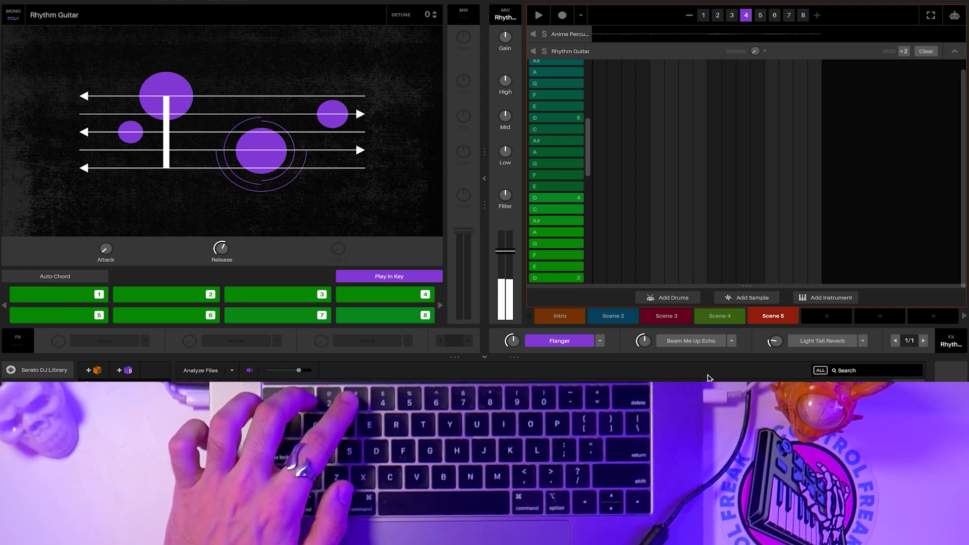
{"action": "key", "text": "2"}
{"action": "key", "text": "space"}
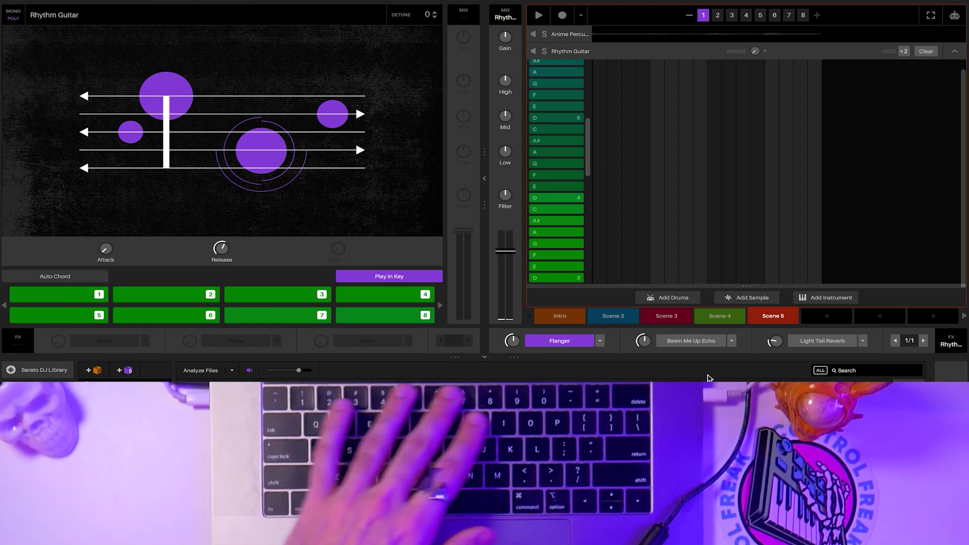
Record a rhythmic Rhythm Guitar part on low notes, mainly D3, across the pages of Scene 5
{"action": "key", "text": "1"}
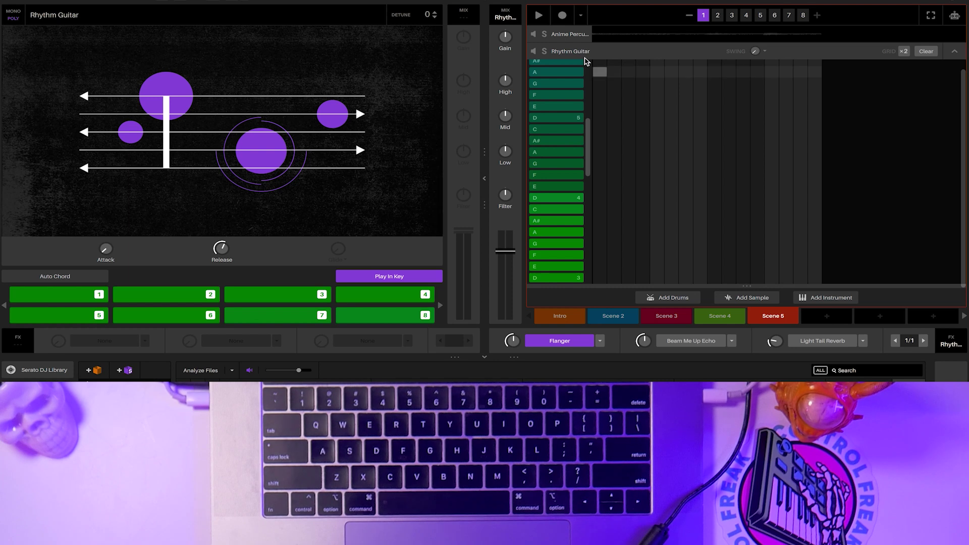
{"action": "left_click", "coordinate": [563, 17]}
{"action": "key", "text": "1"}
{"action": "key", "text": "1"}
{"action": "key", "text": "1"}
{"action": "key", "text": "1"}
{"action": "key", "text": "1"}
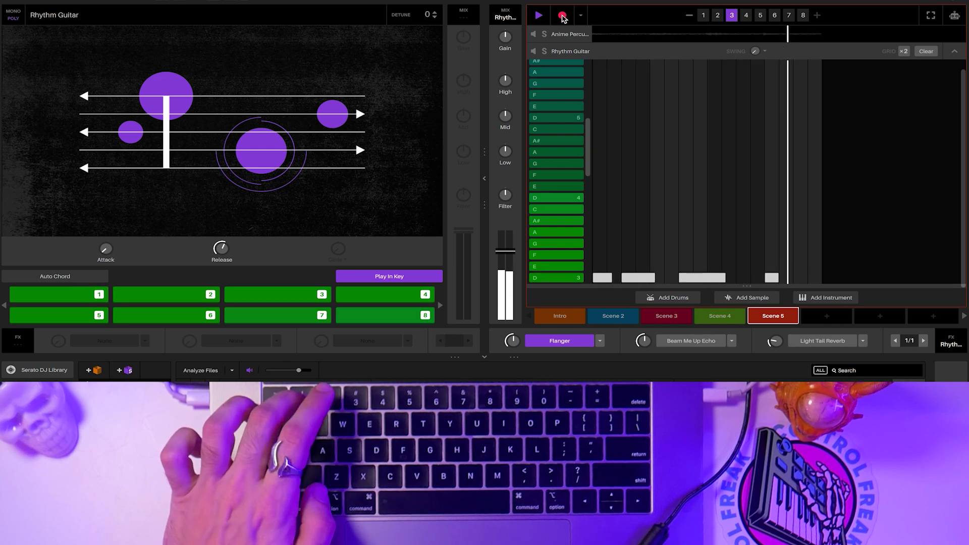
{"action": "key", "text": "1"}
{"action": "key", "text": "1"}
{"action": "key", "text": "1"}
{"action": "key", "text": "1"}
{"action": "key", "text": "1"}
{"action": "key", "text": "1"}
{"action": "key", "text": "1"}
{"action": "key", "text": "1"}
{"action": "key", "text": "1"}
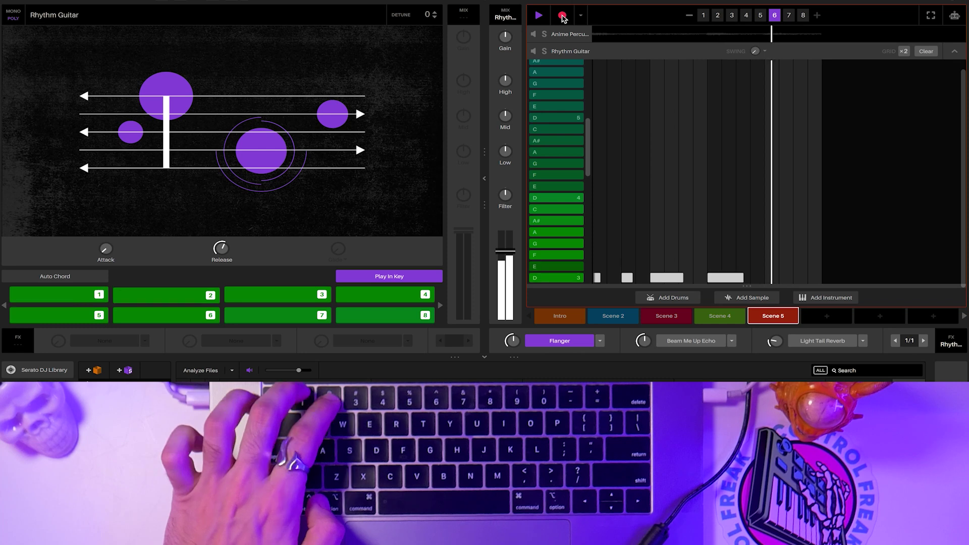
{"action": "key", "text": "1"}
{"action": "key", "text": "1"}
{"action": "key", "text": "1"}
{"action": "key", "text": "1"}
{"action": "key", "text": "1"}
{"action": "key", "text": "1"}
{"action": "key", "text": "1"}
{"action": "key", "text": "1"}
{"action": "left_click", "coordinate": [563, 16]}
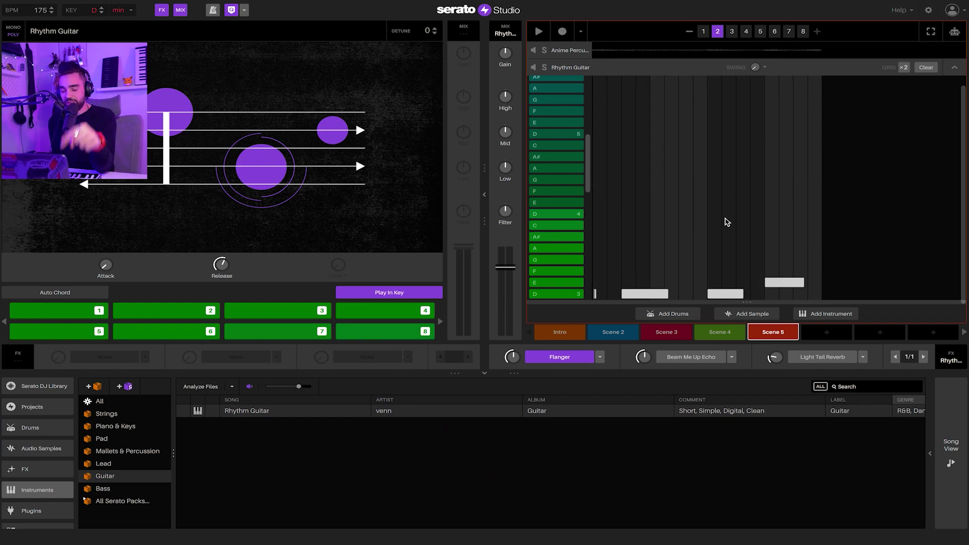
Play back Scene 5 and adjust the opening D3 notes of the recorded Rhythm Guitar part on pages 5 and 6
{"action": "key", "text": "space"}
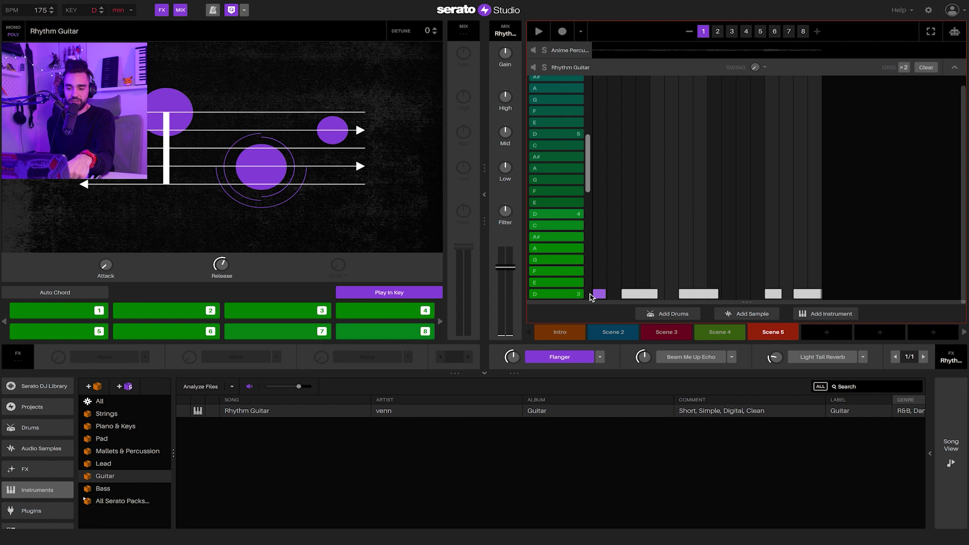
{"action": "key", "text": "space"}
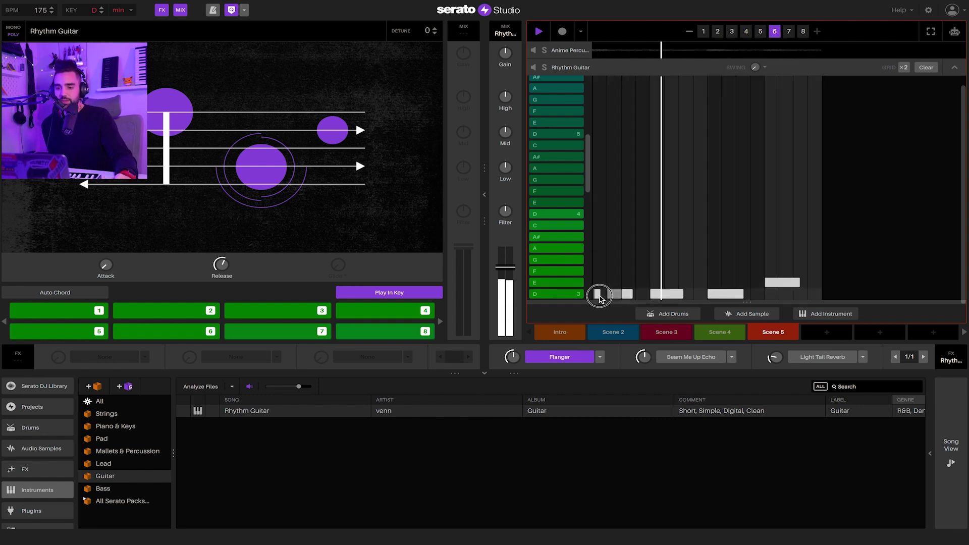
{"action": "left_click", "coordinate": [760, 32]}
{"action": "key", "text": "space"}
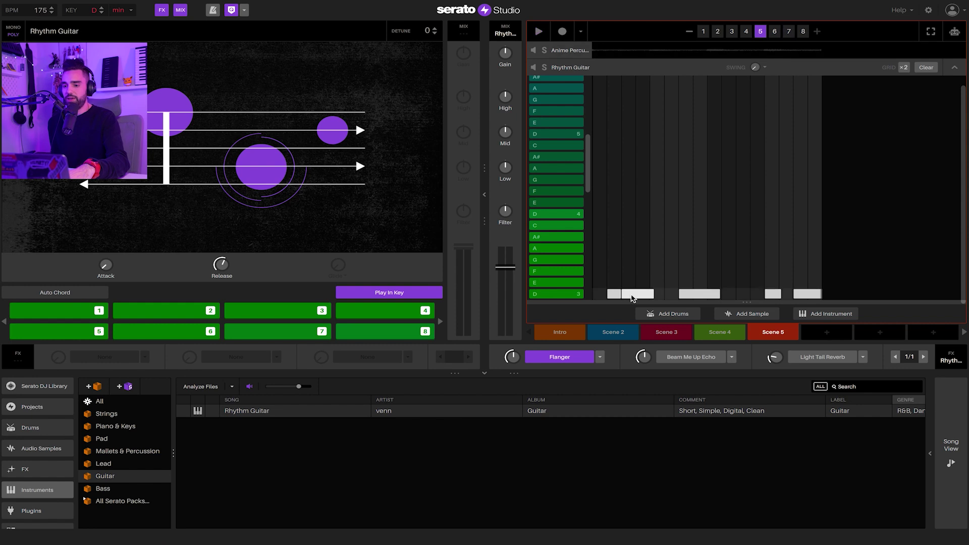
{"action": "key", "text": "space"}
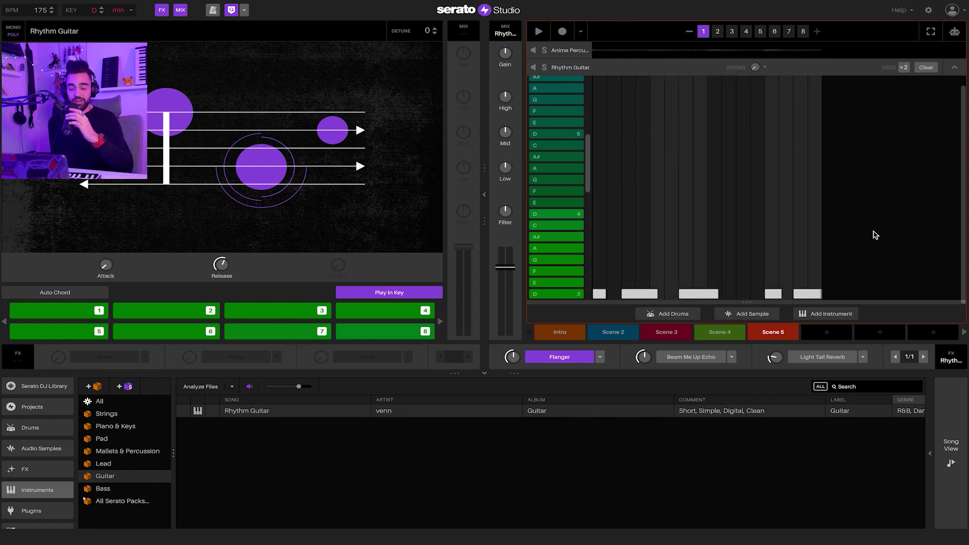
Add Scene 6 as a copy of Scene 5 and clear its Trap Hat x3 pattern
{"action": "left_click", "coordinate": [826, 333]}
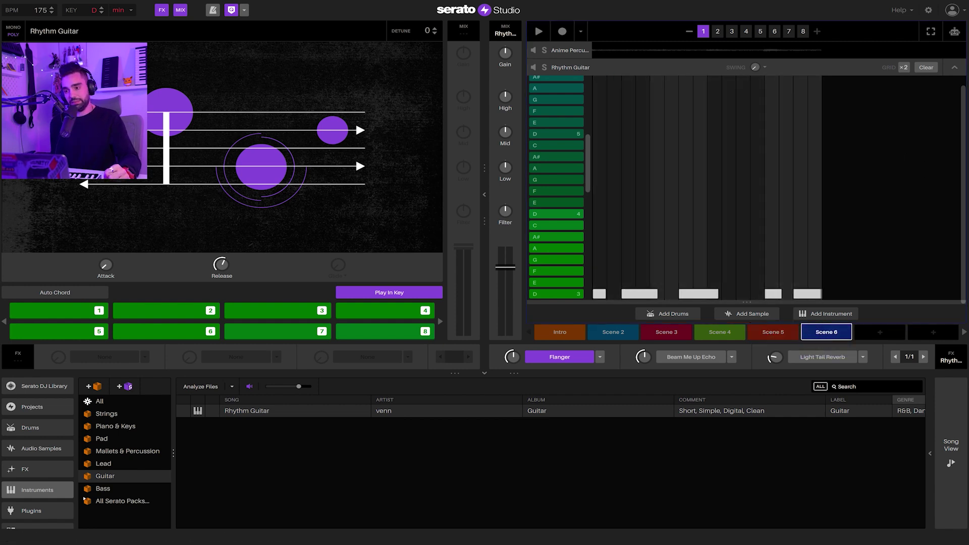
{"action": "left_click", "coordinate": [955, 67]}
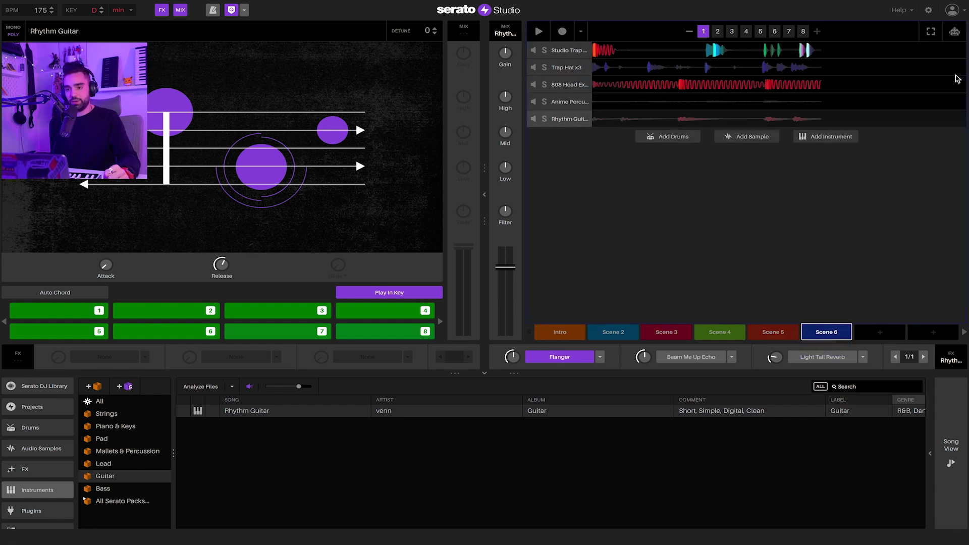
{"action": "left_click", "coordinate": [565, 50]}
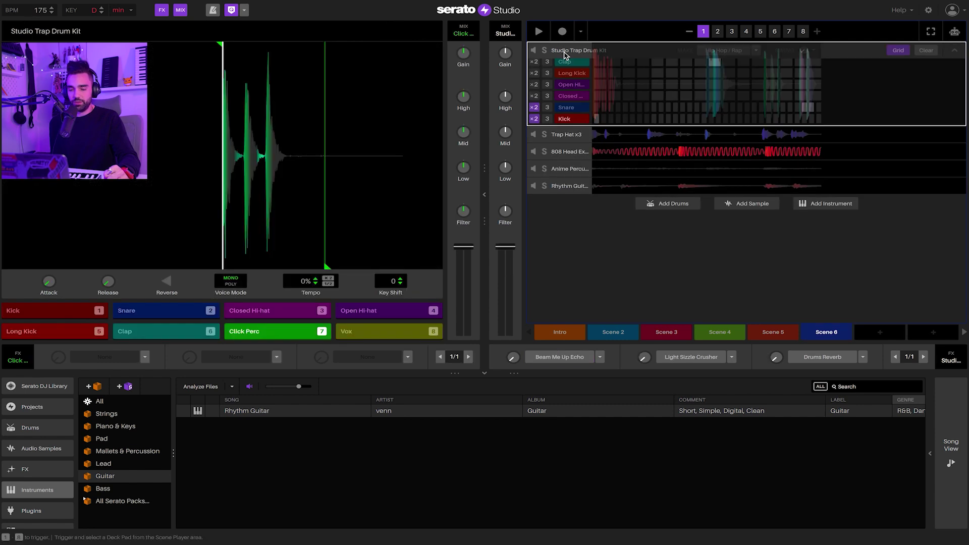
{"action": "left_click", "coordinate": [898, 51]}
{"action": "left_click", "coordinate": [898, 52]}
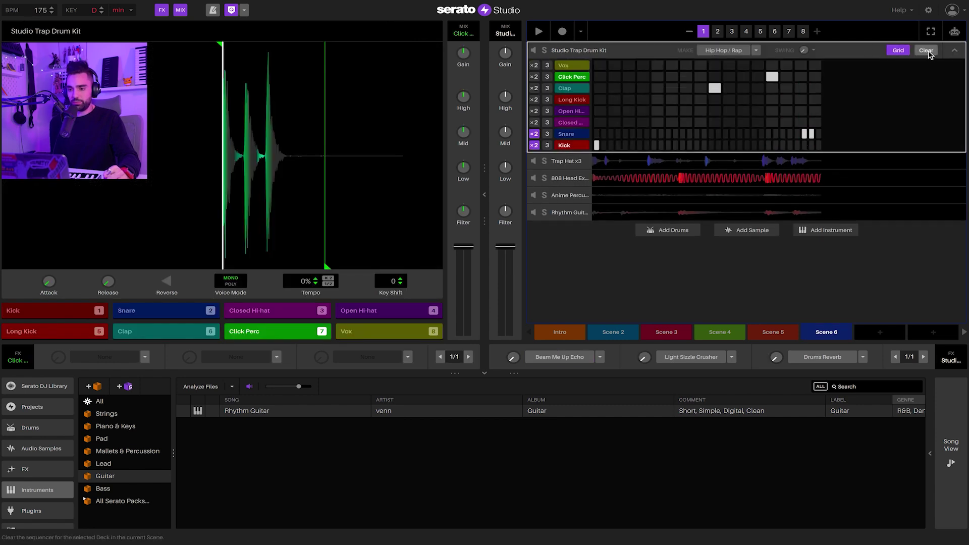
{"action": "left_click", "coordinate": [566, 161]}
{"action": "left_click", "coordinate": [929, 68]}
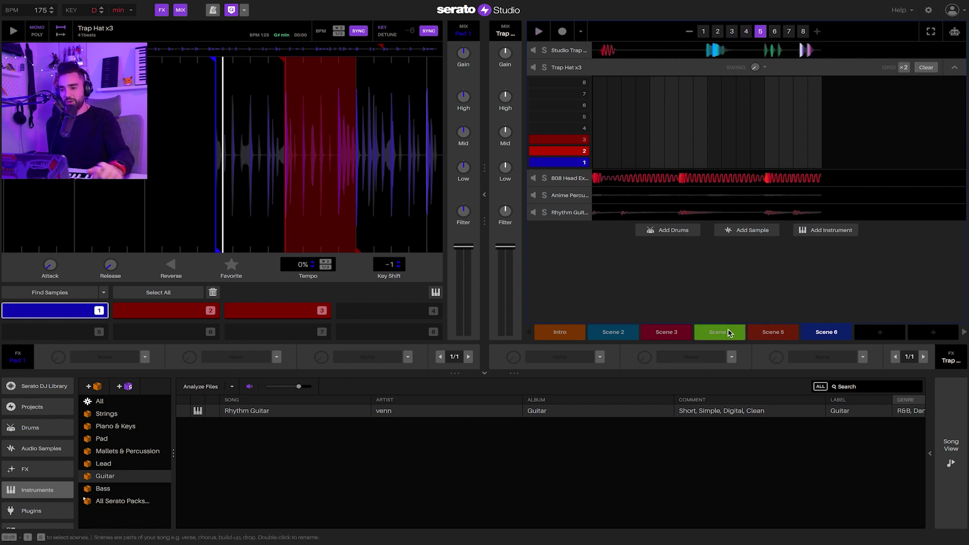
Add Scene 7 as a copy of Scene 3 and open its Studio Trap Drum Kit pattern
{"action": "left_click", "coordinate": [665, 333]}
{"action": "key", "text": "super+d"}
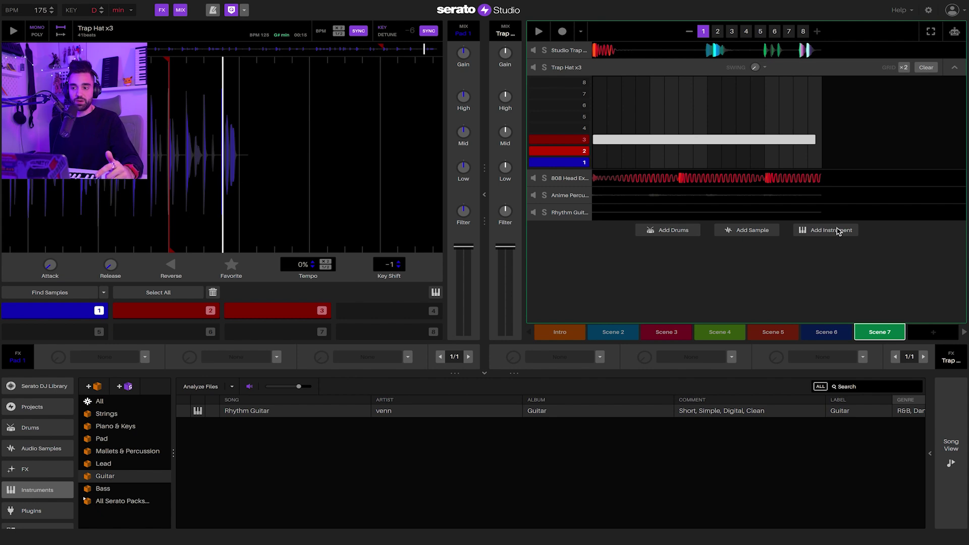
{"action": "left_click", "coordinate": [960, 71]}
{"action": "left_click", "coordinate": [565, 50]}
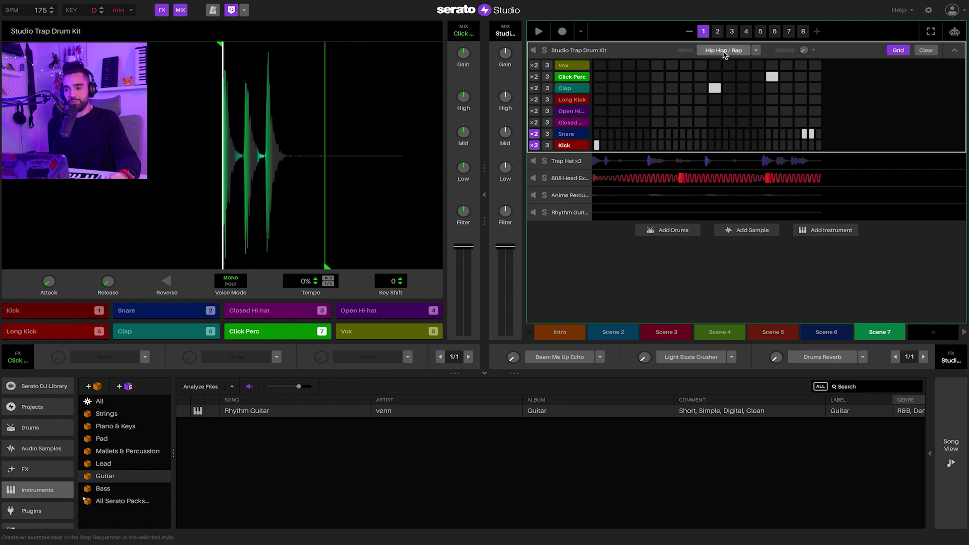
Set the drum beat maker style to Trap, generate a new pattern for Scene 7 and play it
{"action": "left_click", "coordinate": [757, 51]}
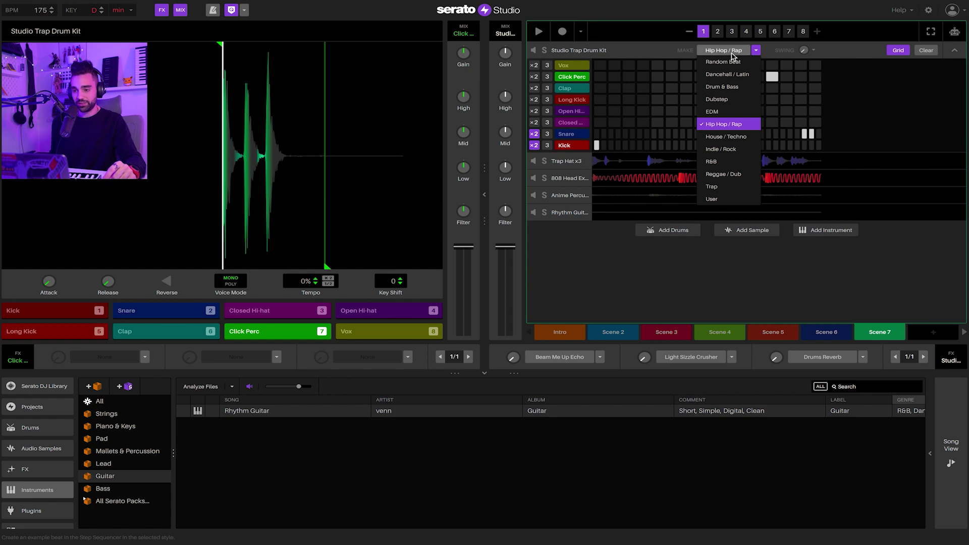
{"action": "left_click", "coordinate": [725, 188]}
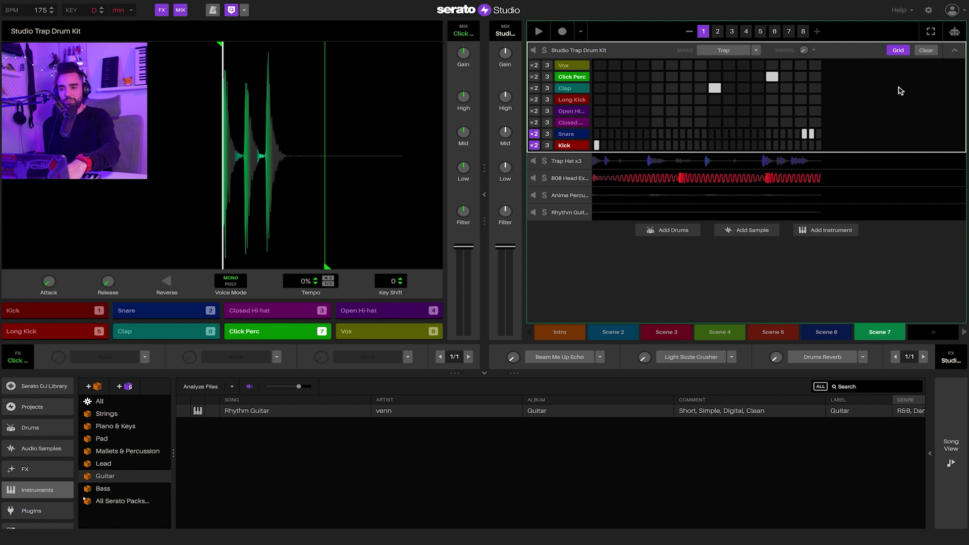
{"action": "left_click", "coordinate": [723, 51]}
{"action": "key", "text": "space"}
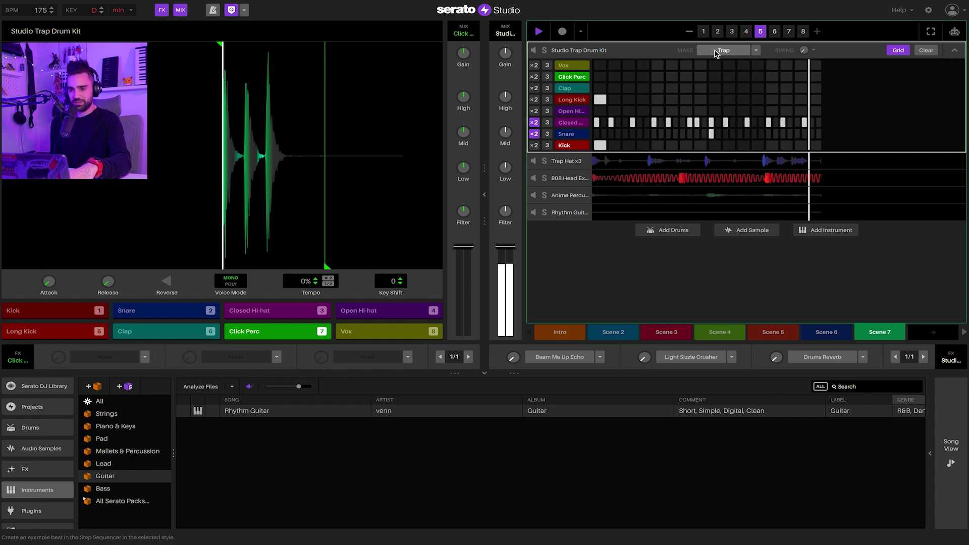
Remove the Long Kick hits from Scene 7's drum pattern and clear the scene's Trap Hat x3 pattern
{"action": "key", "text": "space"}
{"action": "left_click", "coordinate": [583, 100]}
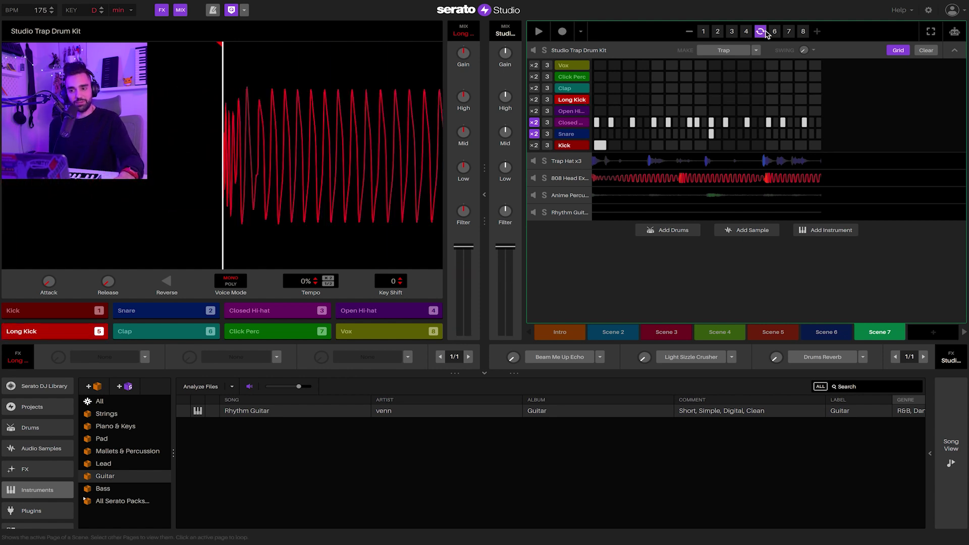
{"action": "left_click", "coordinate": [803, 32]}
{"action": "key", "text": "space"}
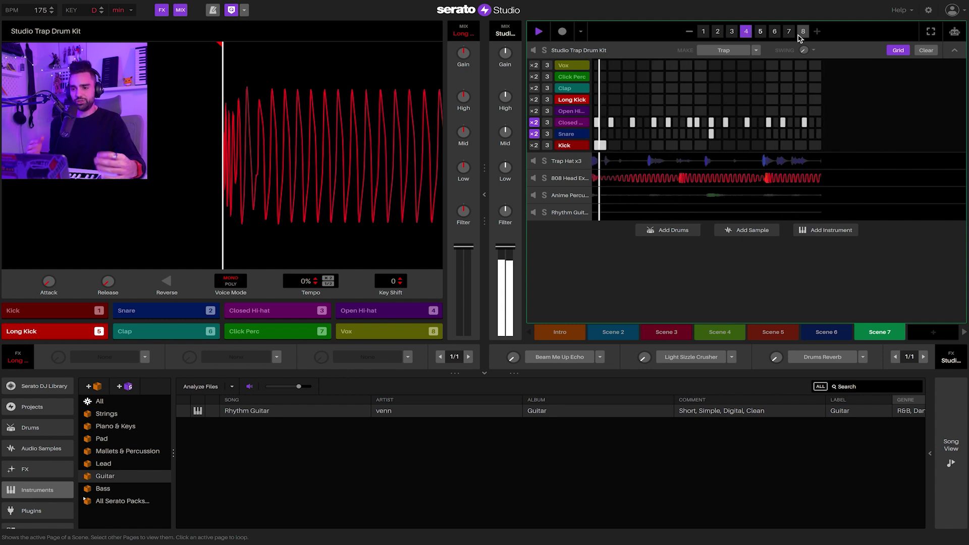
{"action": "left_click", "coordinate": [568, 161]}
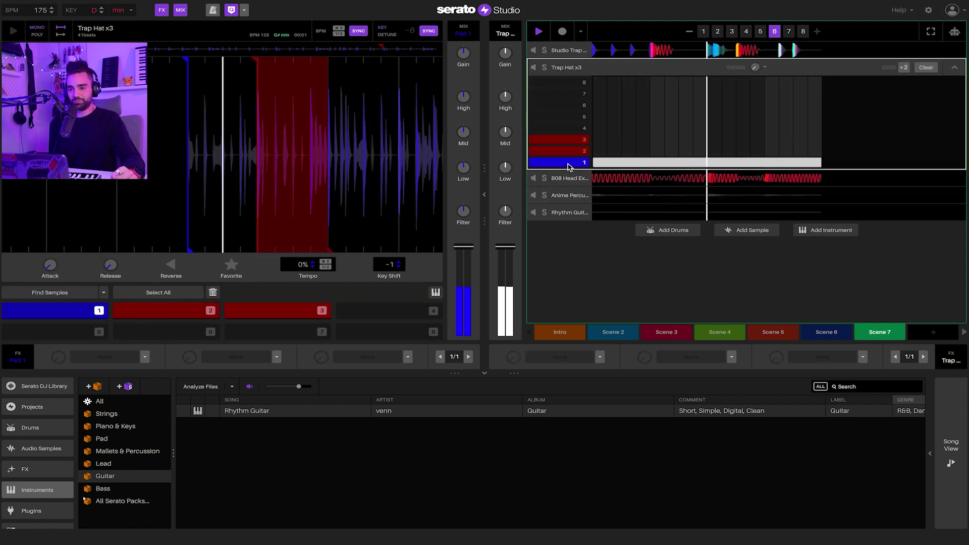
{"action": "left_click", "coordinate": [955, 68]}
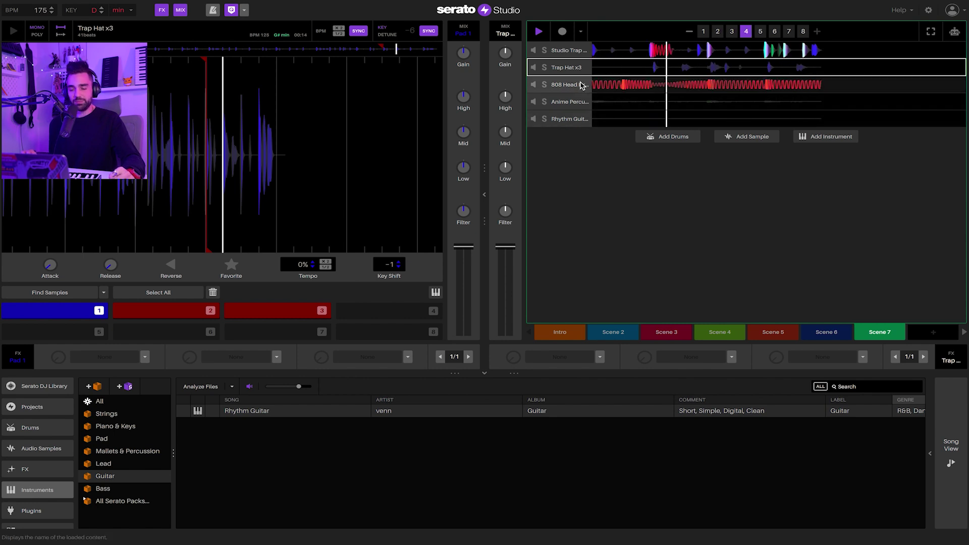
Lower the volume of the drum kit's Closed Hi-hat and set its key shift to +5 while auditioning Scene 7
{"action": "left_click", "coordinate": [558, 53]}
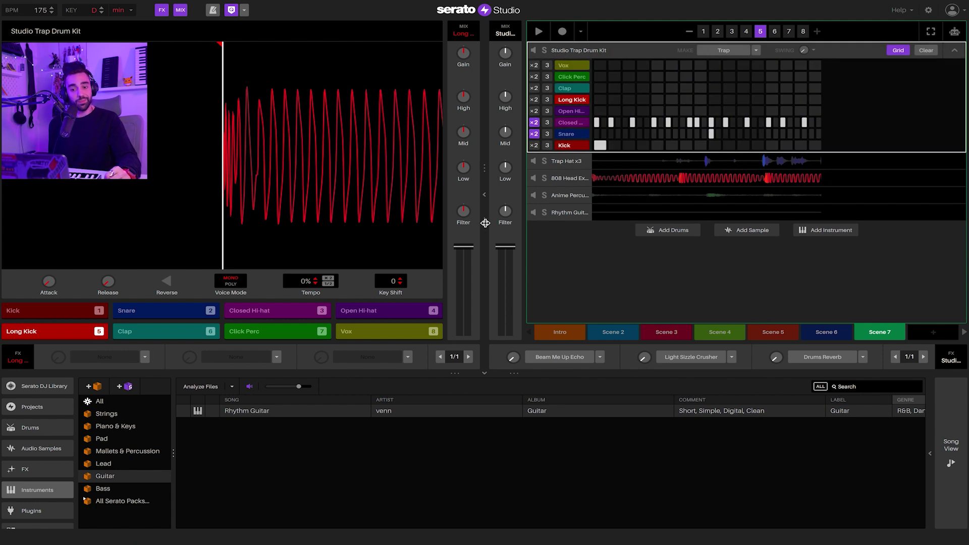
{"action": "left_click", "coordinate": [261, 312]}
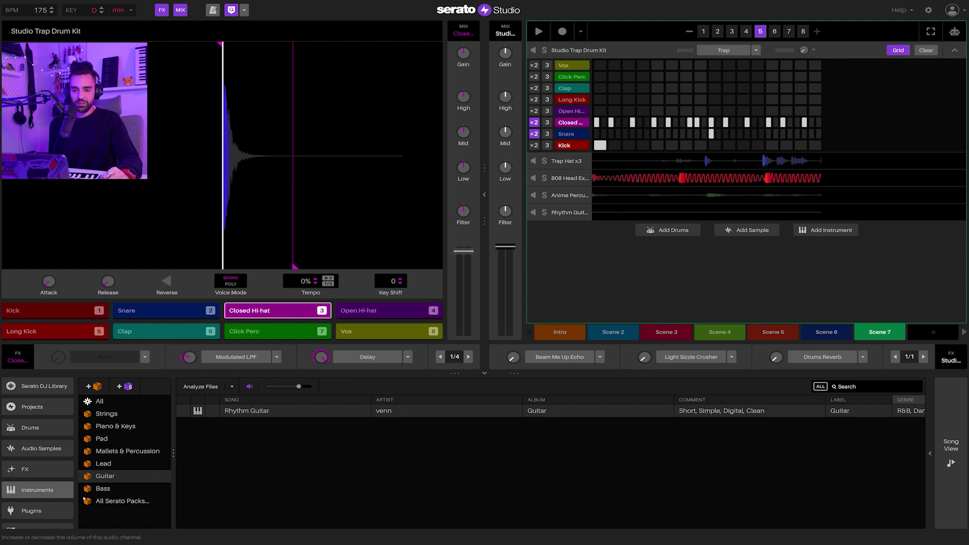
{"action": "key", "text": "space"}
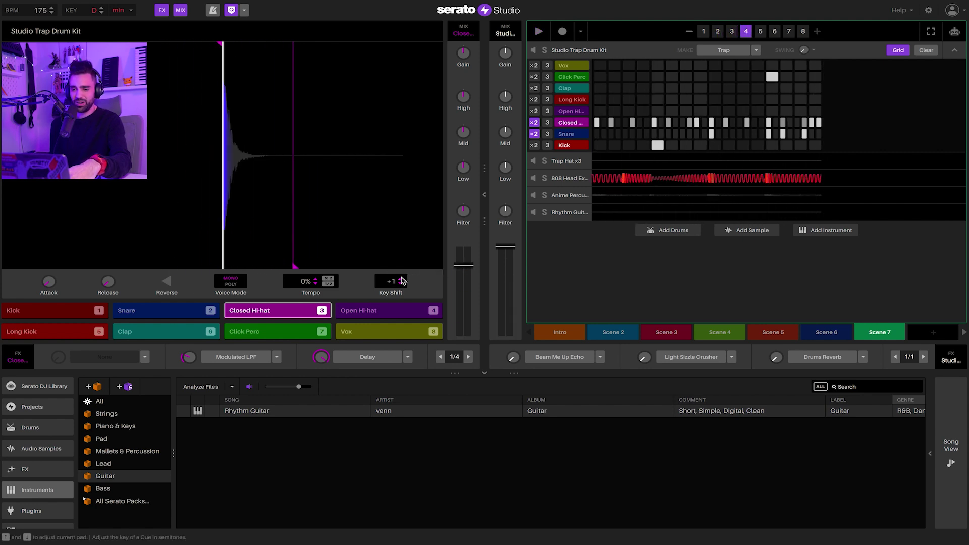
{"action": "key", "text": "space"}
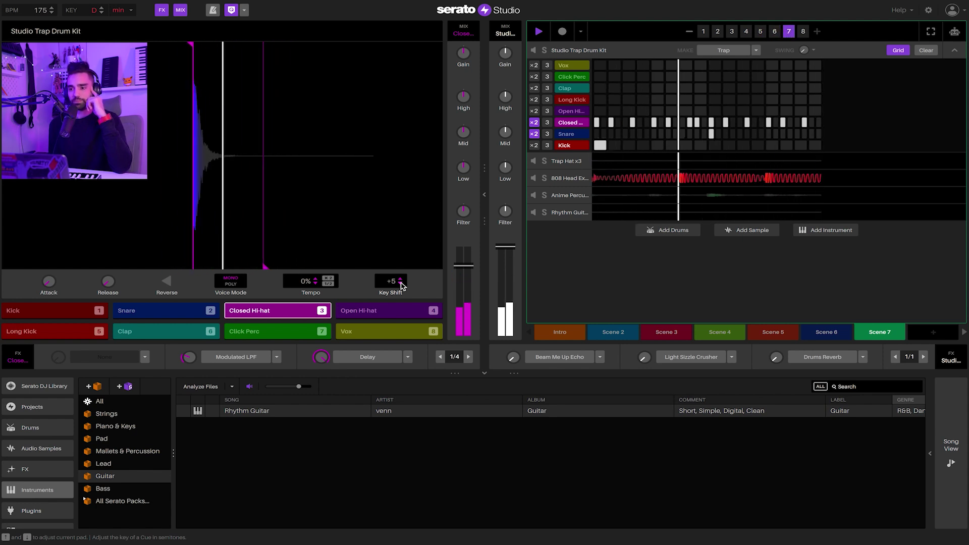
{"action": "left_click", "coordinate": [827, 334]}
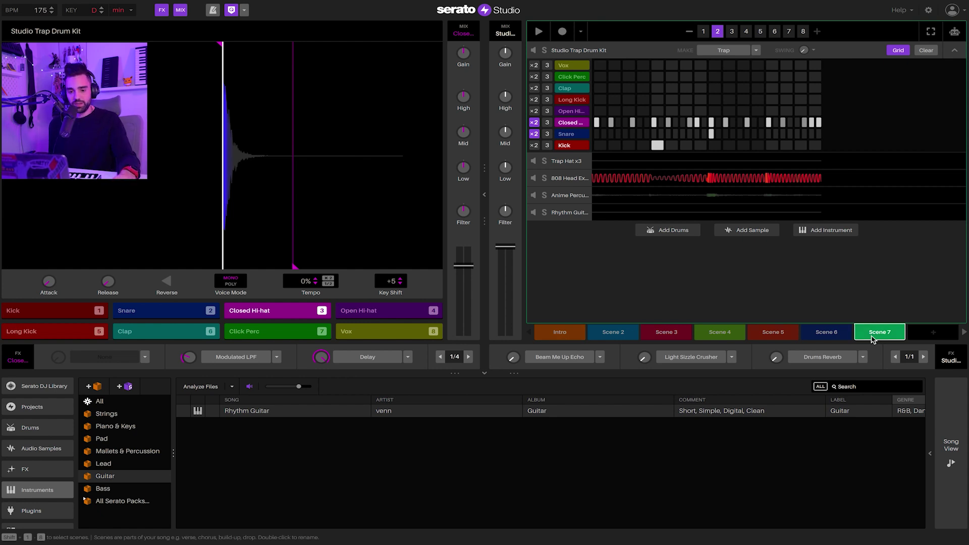
Open the song arrangement, play it from the start and place Scene 2 directly after the Intro
{"action": "left_click", "coordinate": [951, 455]}
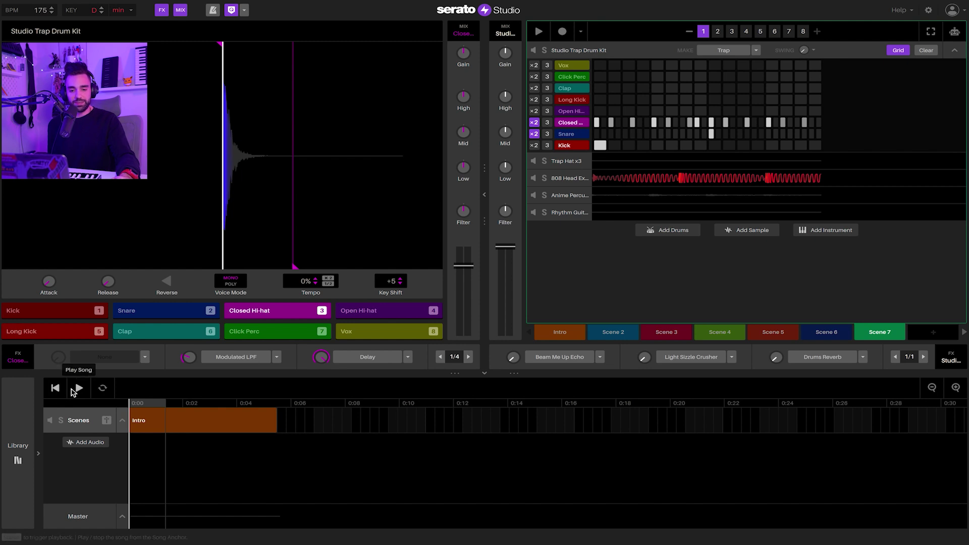
{"action": "left_click", "coordinate": [79, 388]}
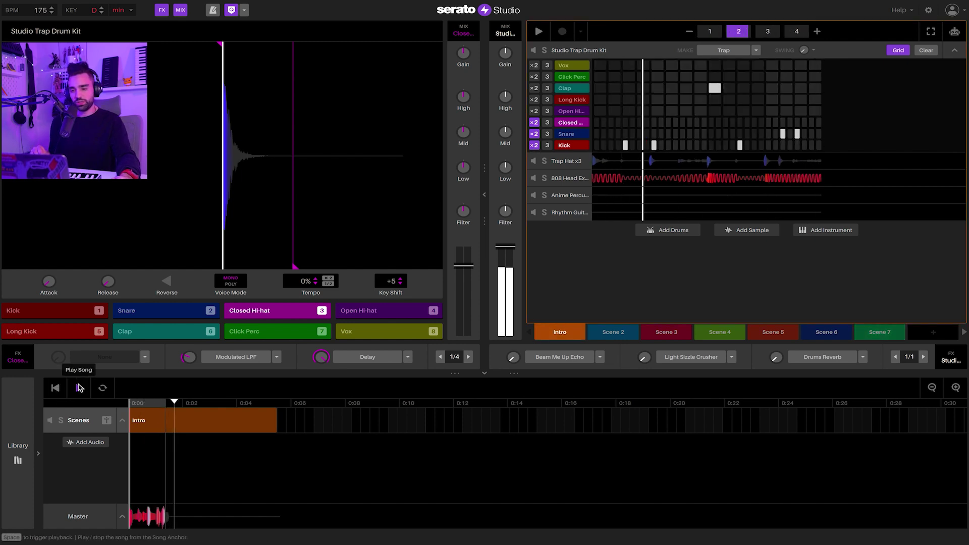
{"action": "left_click_drag", "start_coordinate": [613, 332], "coordinate": [309, 422]}
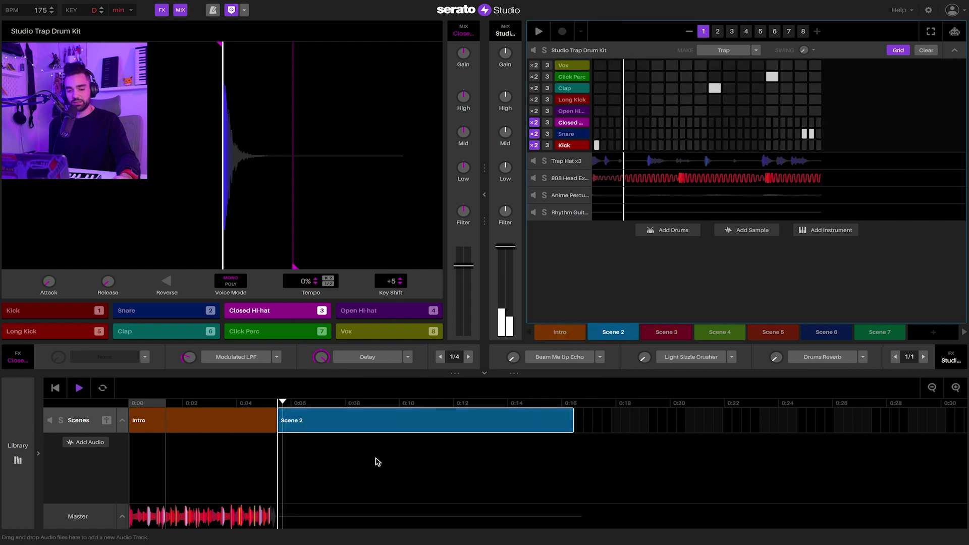
Insert a second Intro after the first one in the arrangement, with Scene 2 moved directly behind it
{"action": "left_click_drag", "start_coordinate": [343, 422], "coordinate": [575, 423]}
{"action": "left_click_drag", "start_coordinate": [523, 341], "coordinate": [313, 423]}
{"action": "key", "text": "space"}
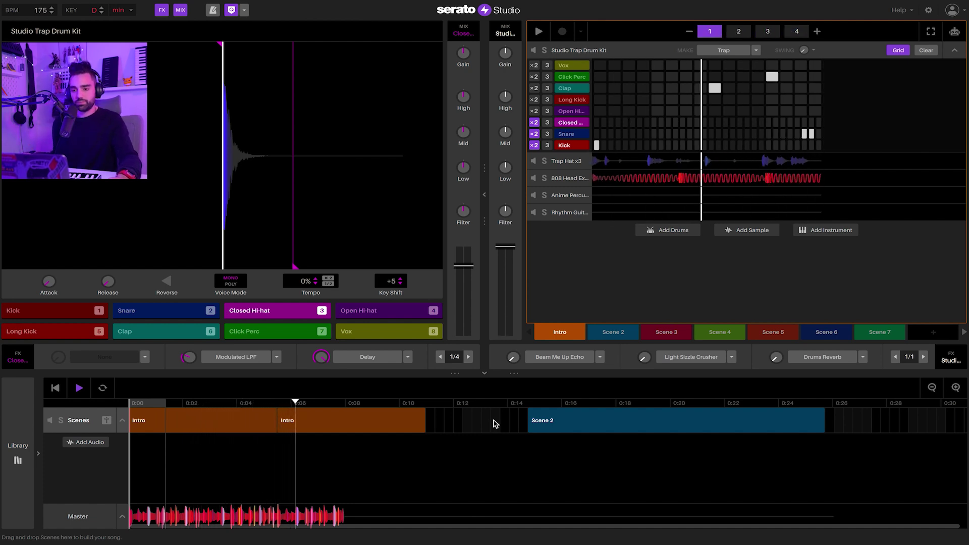
{"action": "left_click_drag", "start_coordinate": [591, 424], "coordinate": [486, 434]}
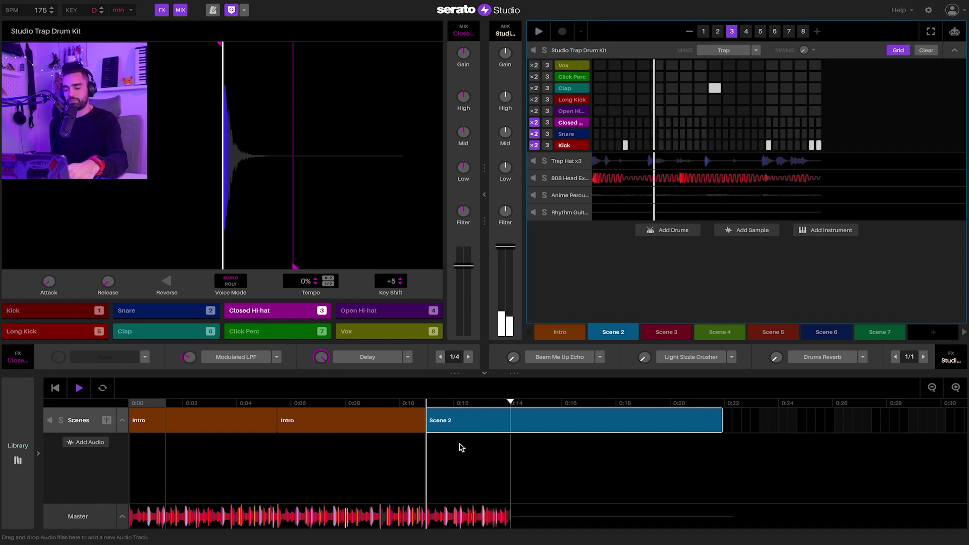
Automate FX 3 On for the Closed Hi-hat in Scene 2's drum kit, switching it on only around the clap hit
{"action": "left_click", "coordinate": [459, 404]}
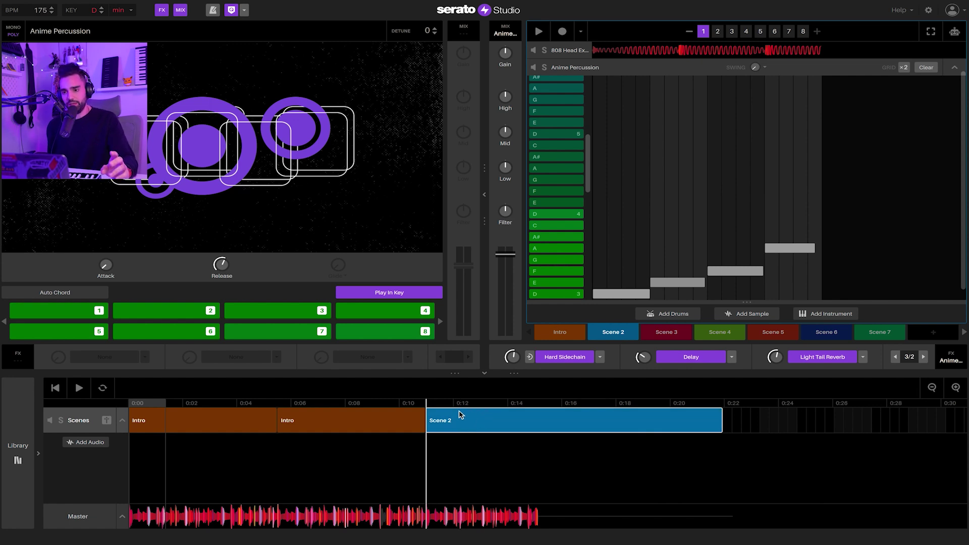
{"action": "left_click", "coordinate": [608, 331]}
{"action": "scroll", "coordinate": [569, 55], "scroll_direction": "up", "scroll_amount": 2}
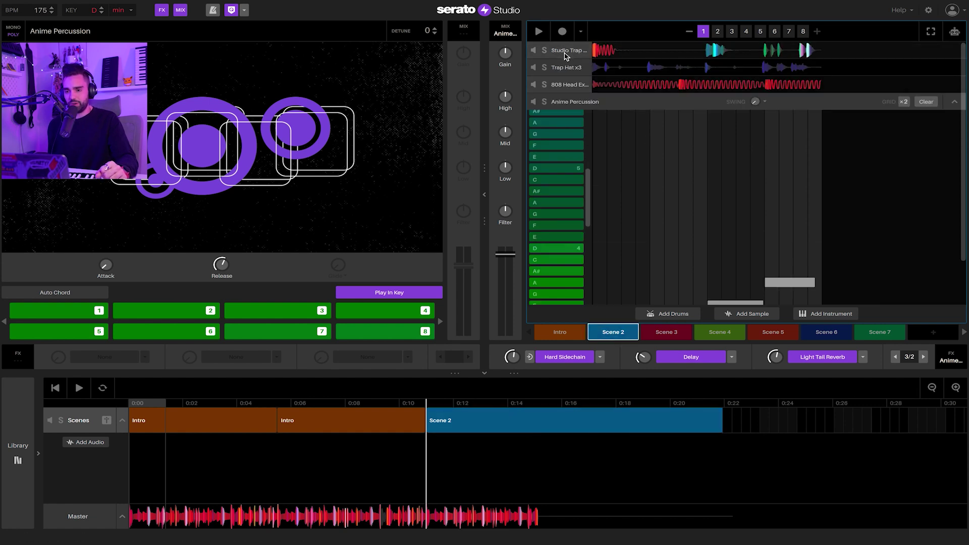
{"action": "left_click", "coordinate": [564, 52]}
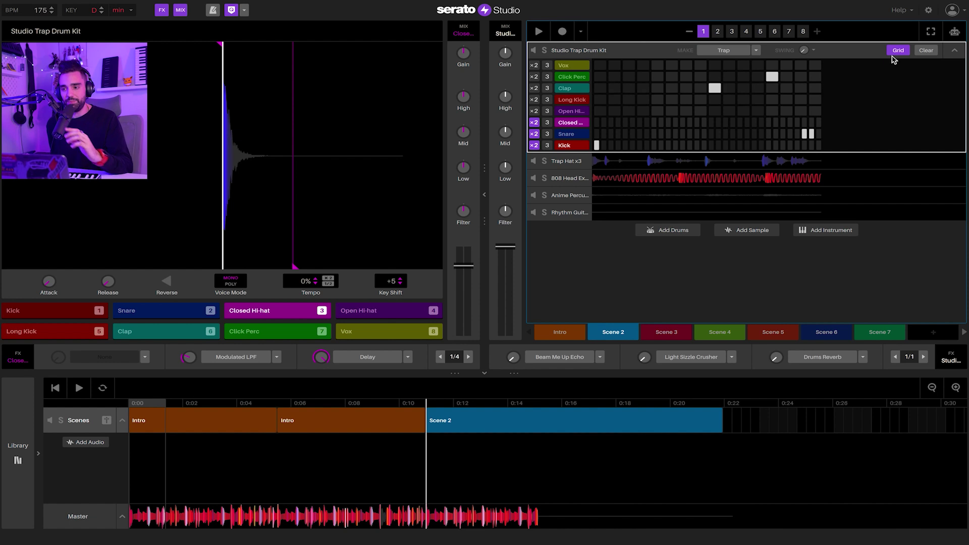
{"action": "left_click", "coordinate": [953, 36]}
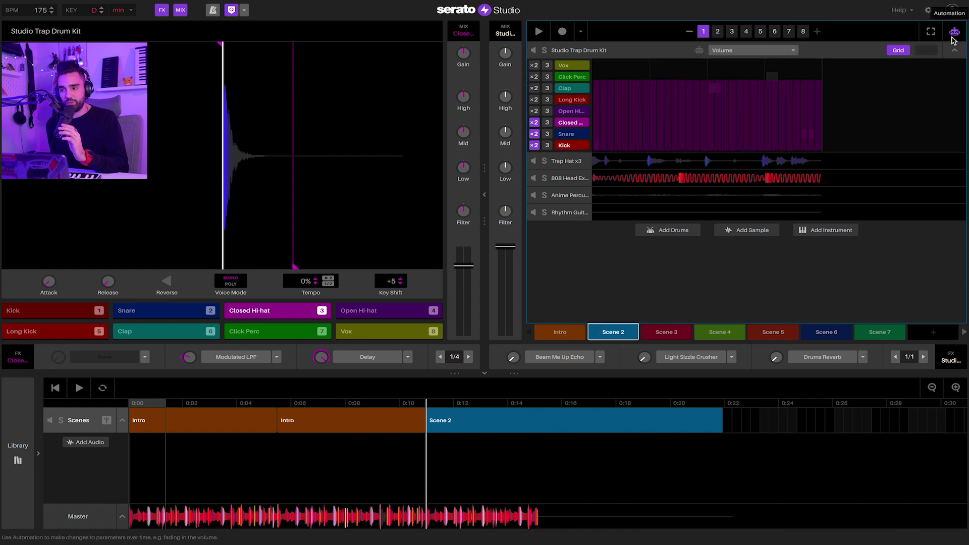
{"action": "left_click", "coordinate": [716, 50]}
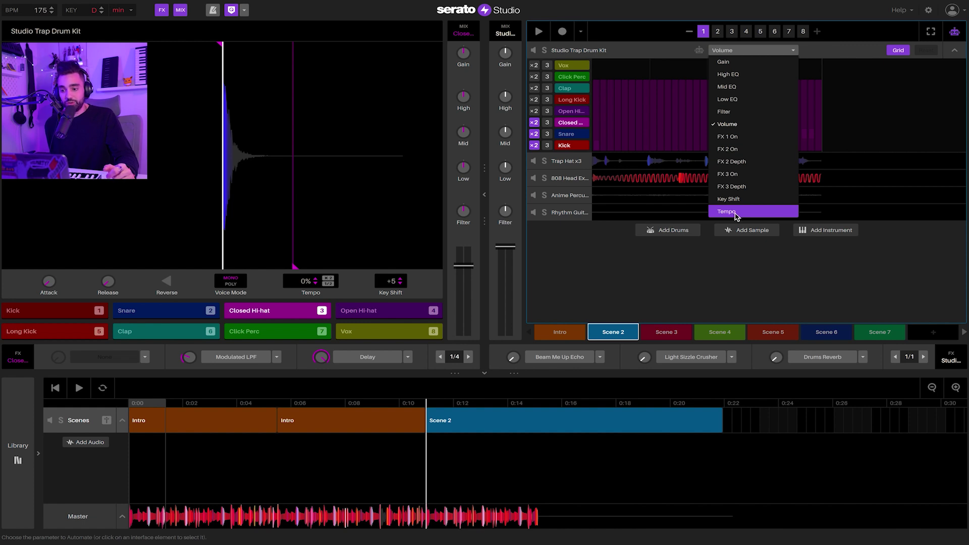
{"action": "left_click", "coordinate": [736, 175]}
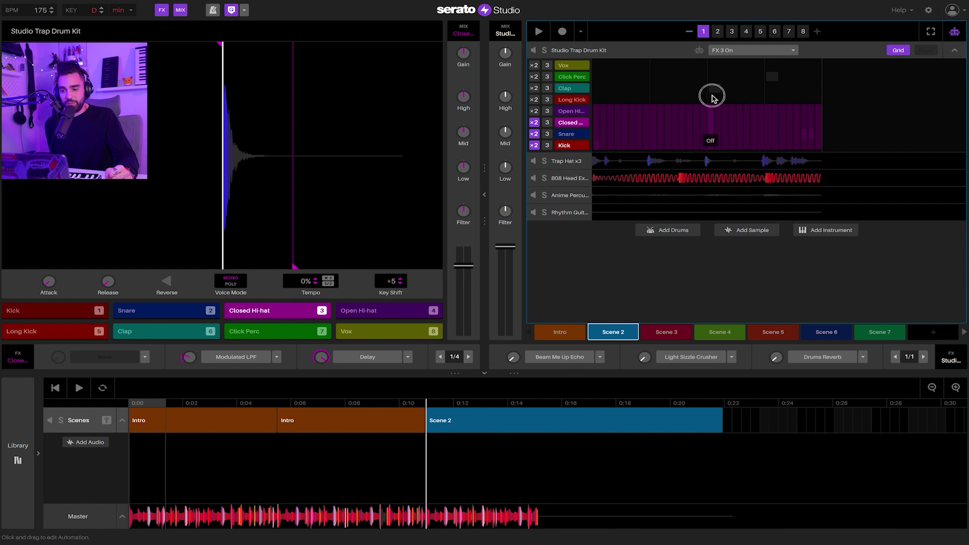
{"action": "left_click", "coordinate": [716, 98]}
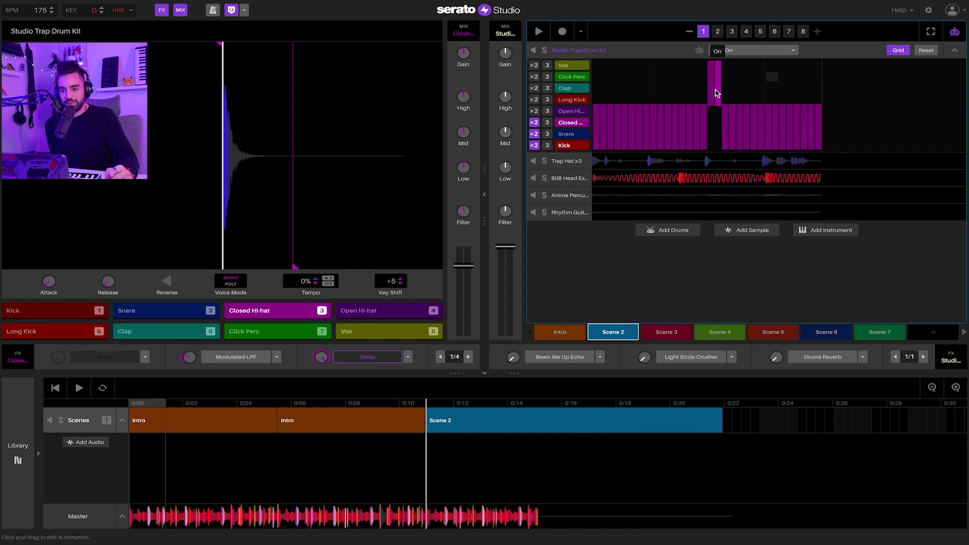
Turn up the whole drum kit's Drums Reverb and automate it to switch on only around the clap hit in Scene 2
{"action": "left_click", "coordinate": [818, 363]}
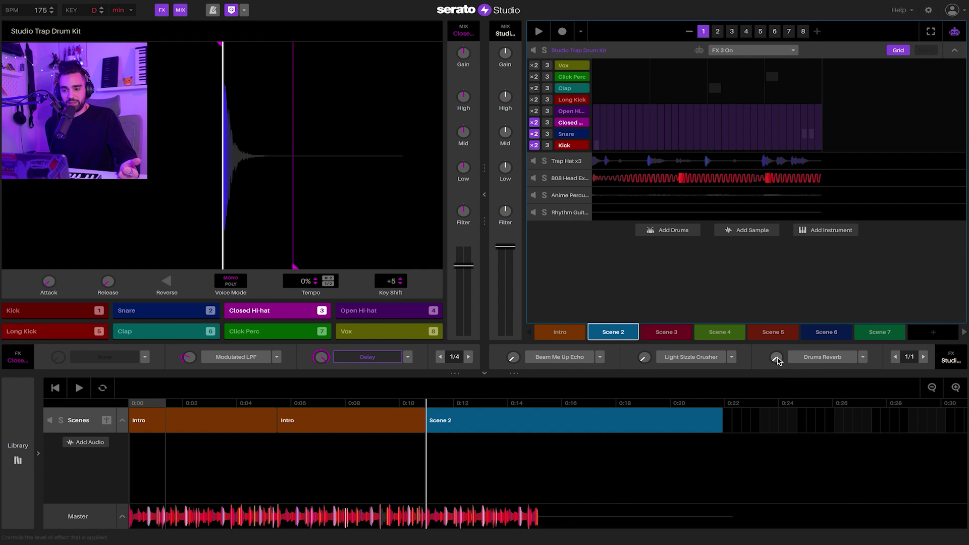
{"action": "left_click_drag", "start_coordinate": [714, 83], "coordinate": [714, 45]}
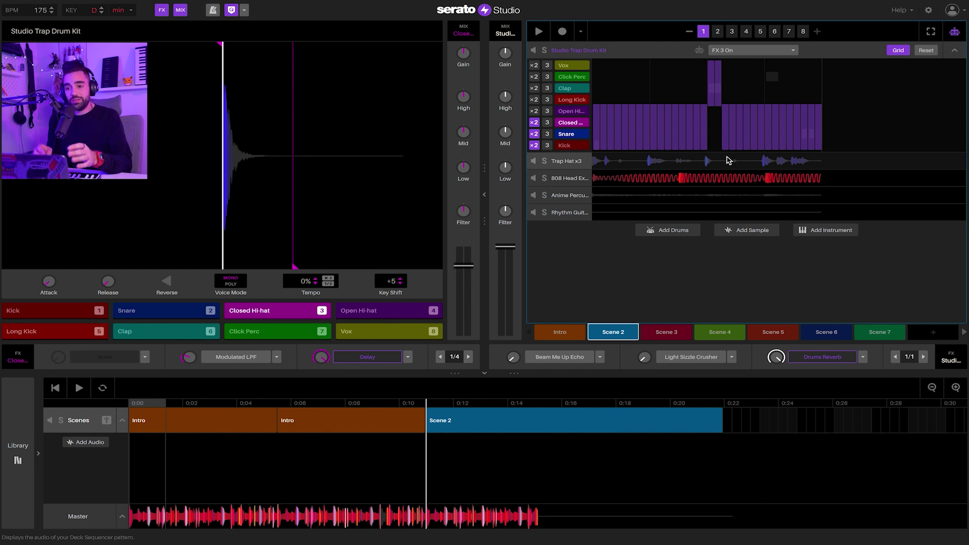
{"action": "key", "text": "space"}
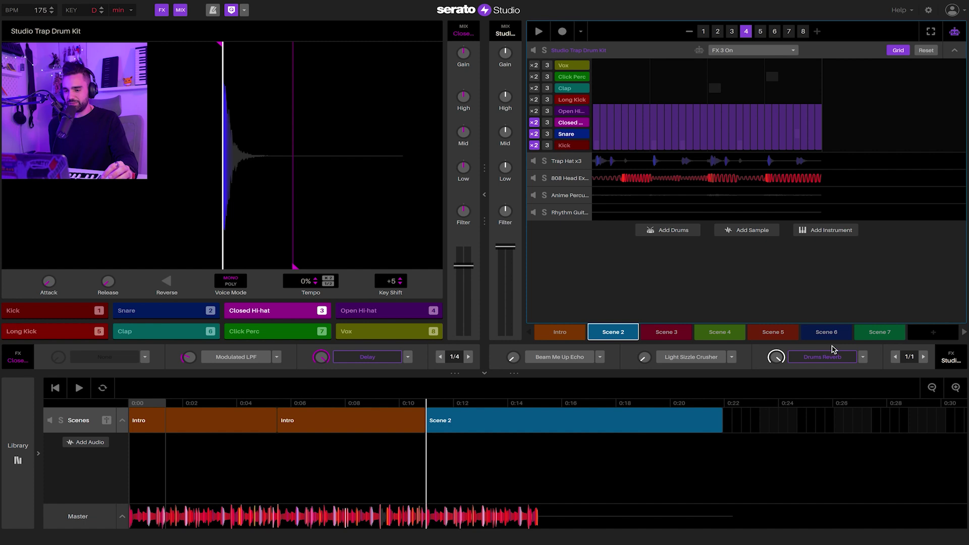
{"action": "left_click", "coordinate": [724, 51]}
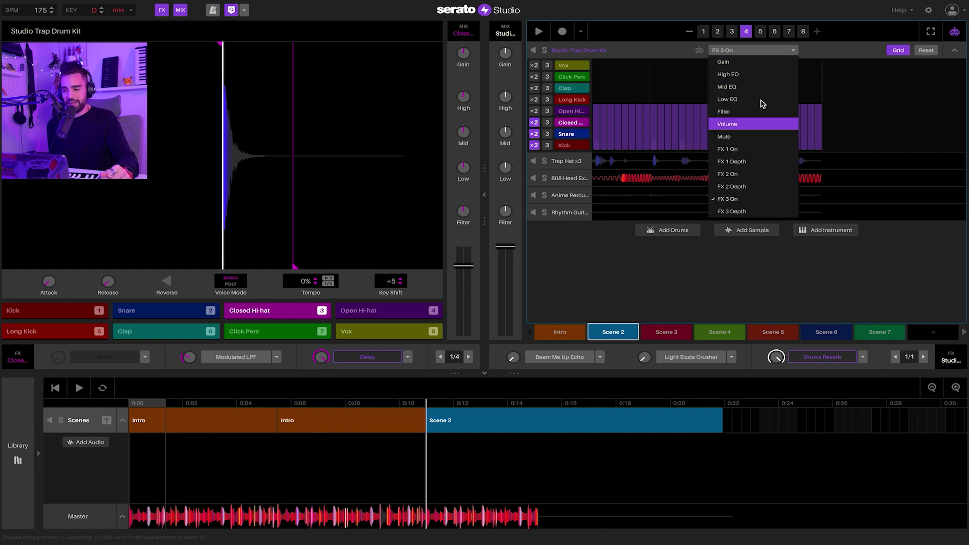
{"action": "left_click", "coordinate": [826, 54]}
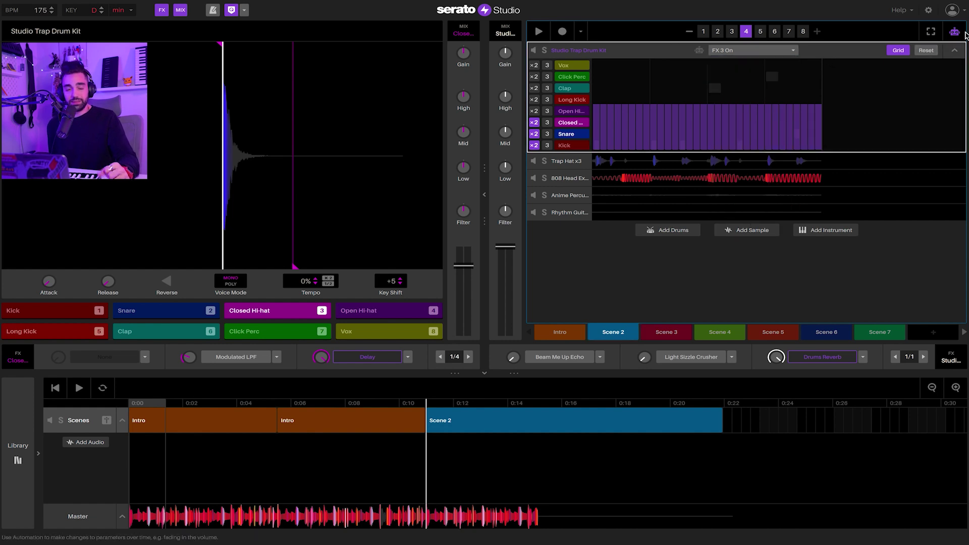
{"action": "left_click", "coordinate": [955, 33]}
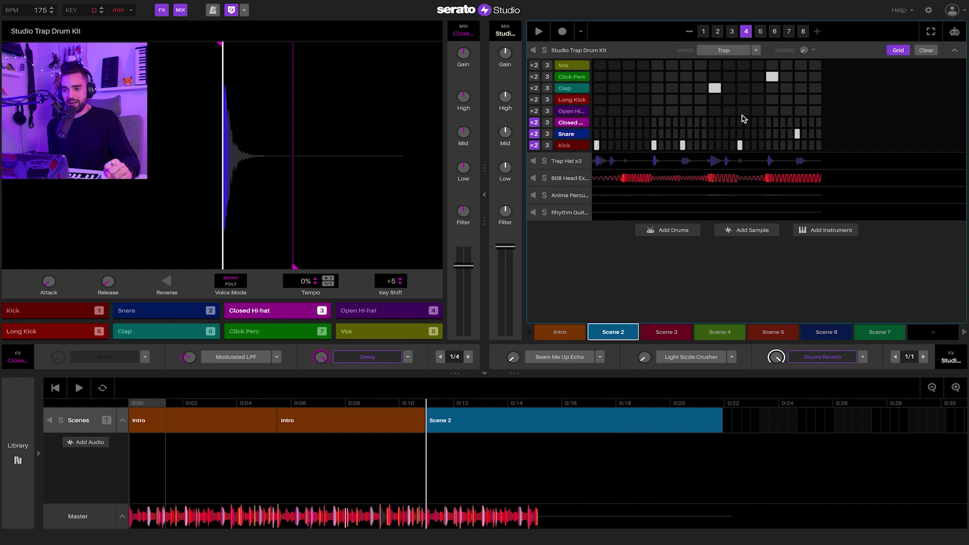
Audition Scene 2 and play the song from about 0:06, inside the second Intro
{"action": "key", "text": "space"}
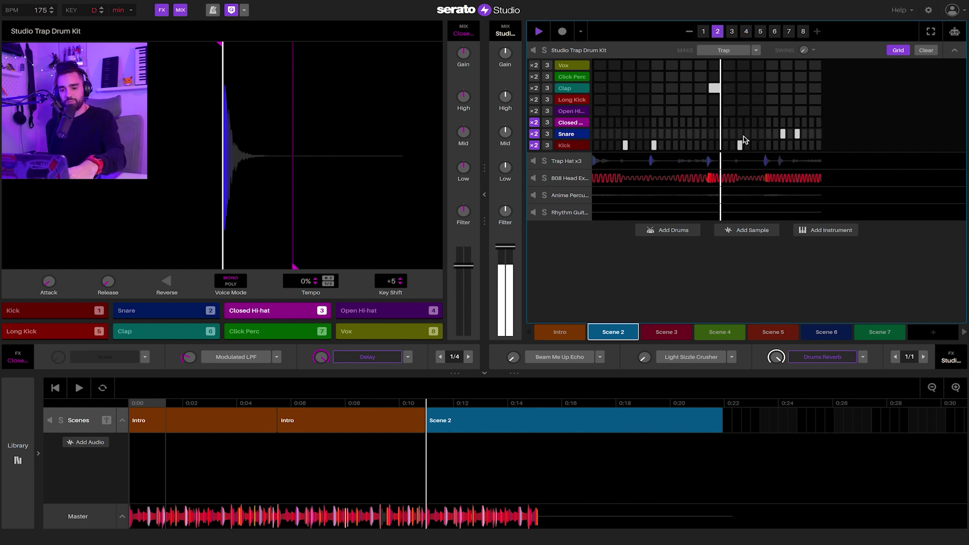
{"action": "key", "text": "space"}
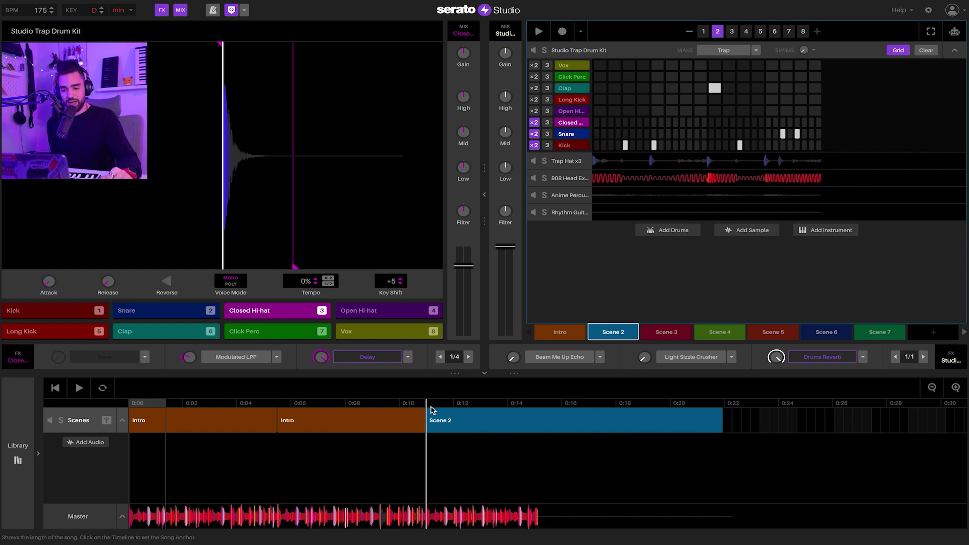
{"action": "left_click", "coordinate": [361, 451]}
{"action": "left_click", "coordinate": [297, 455]}
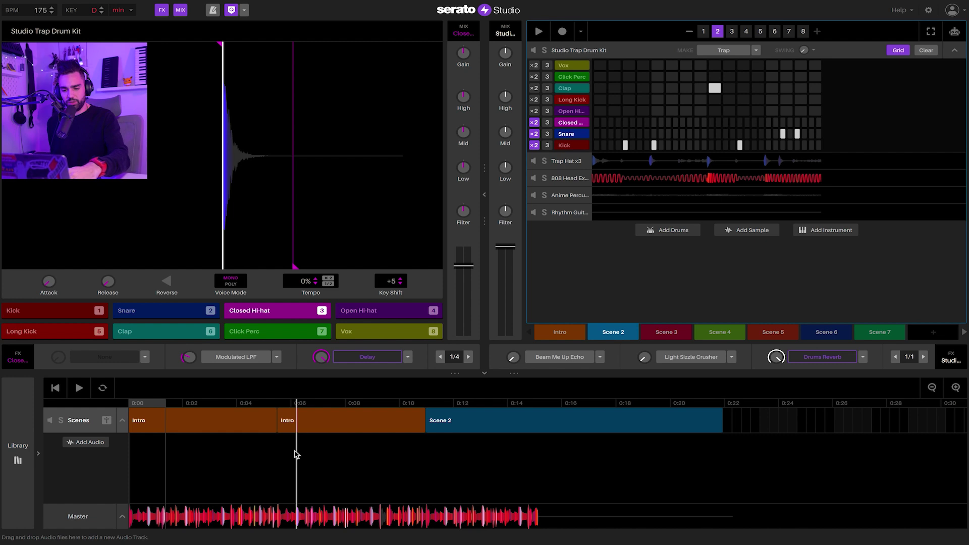
{"action": "key", "text": "space"}
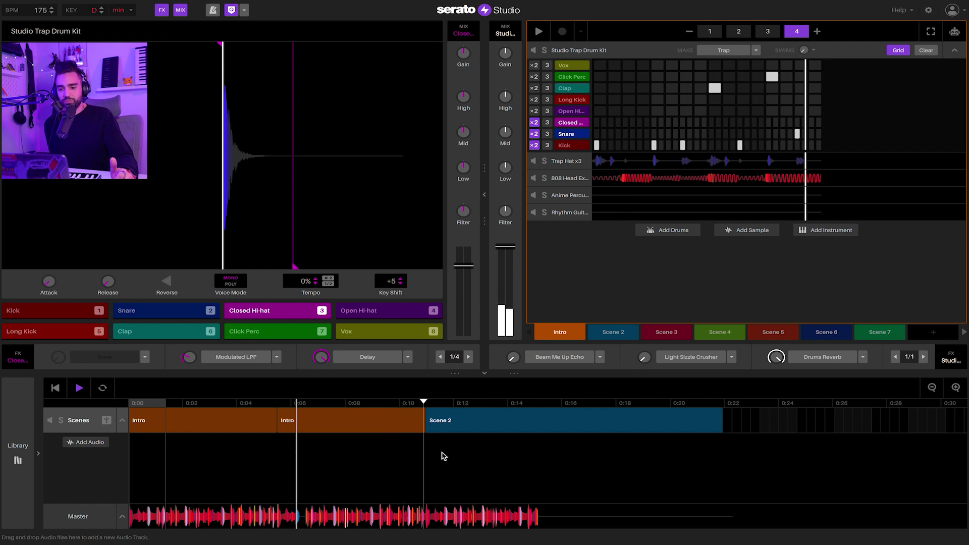
Place Scenes 3, 4, 5, 6 and 7 one after another behind Scene 2 in the song arrangement
{"action": "left_click_drag", "start_coordinate": [667, 331], "coordinate": [758, 427]}
{"action": "scroll", "coordinate": [758, 455], "scroll_direction": "right", "scroll_amount": 4}
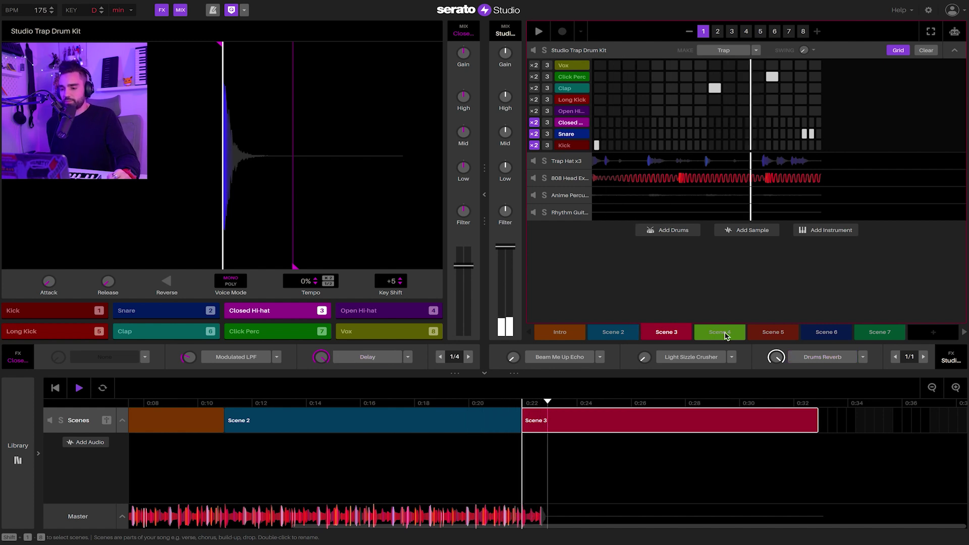
{"action": "left_click_drag", "start_coordinate": [711, 336], "coordinate": [840, 441]}
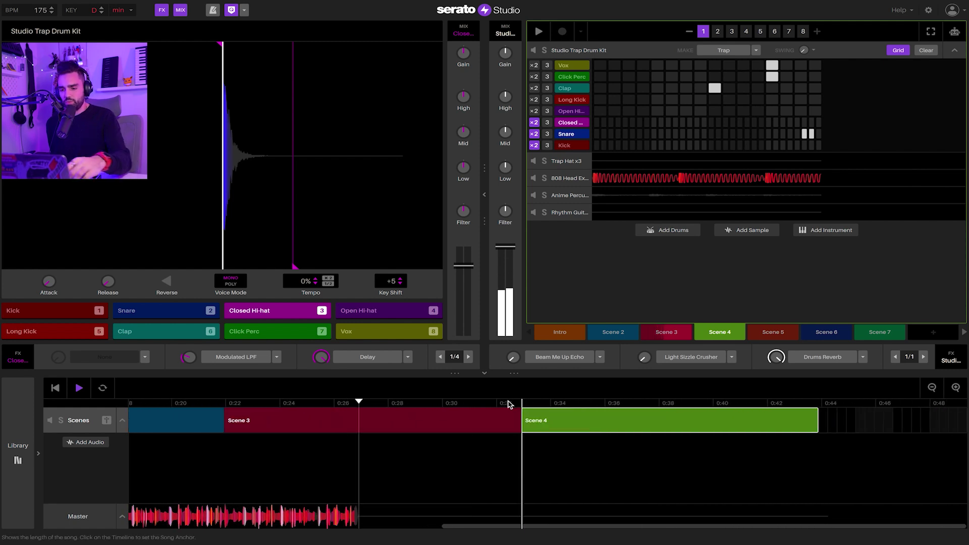
{"action": "left_click_drag", "start_coordinate": [786, 337], "coordinate": [853, 429]}
{"action": "left_click_drag", "start_coordinate": [824, 332], "coordinate": [848, 423]}
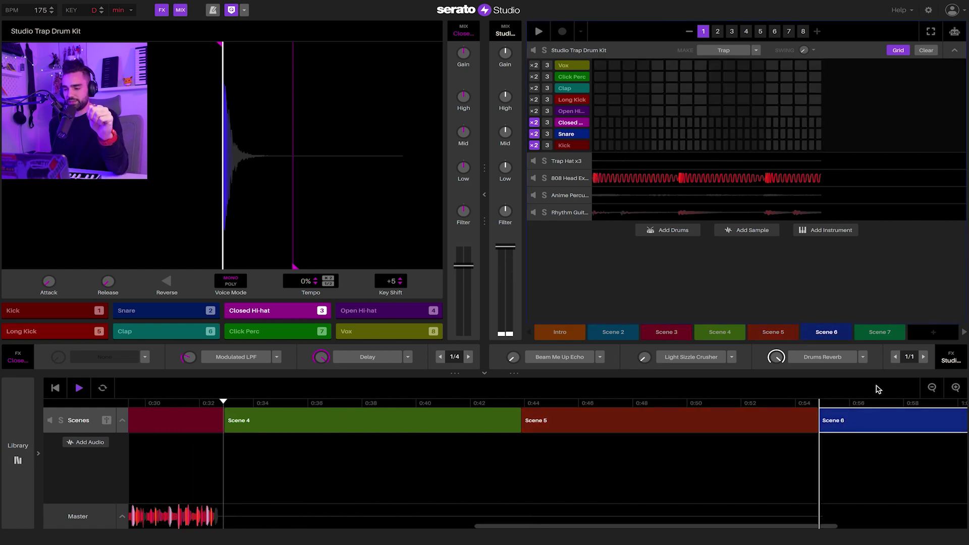
{"action": "left_click_drag", "start_coordinate": [876, 334], "coordinate": [848, 433]}
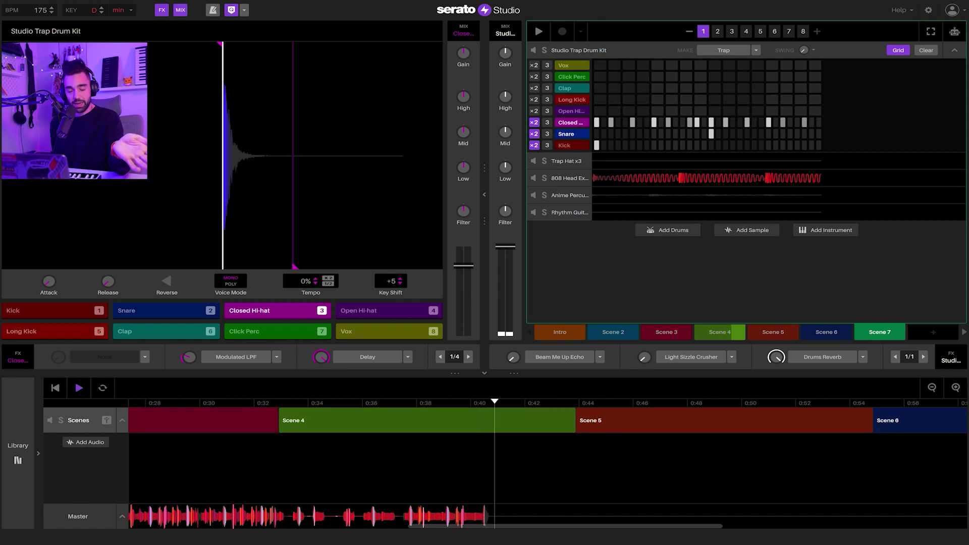
Enable the Master Compressor and Limiter on the master track with raised effect levels, and try out the Brightener EQ
{"action": "scroll", "coordinate": [909, 439], "scroll_direction": "right", "scroll_amount": 12}
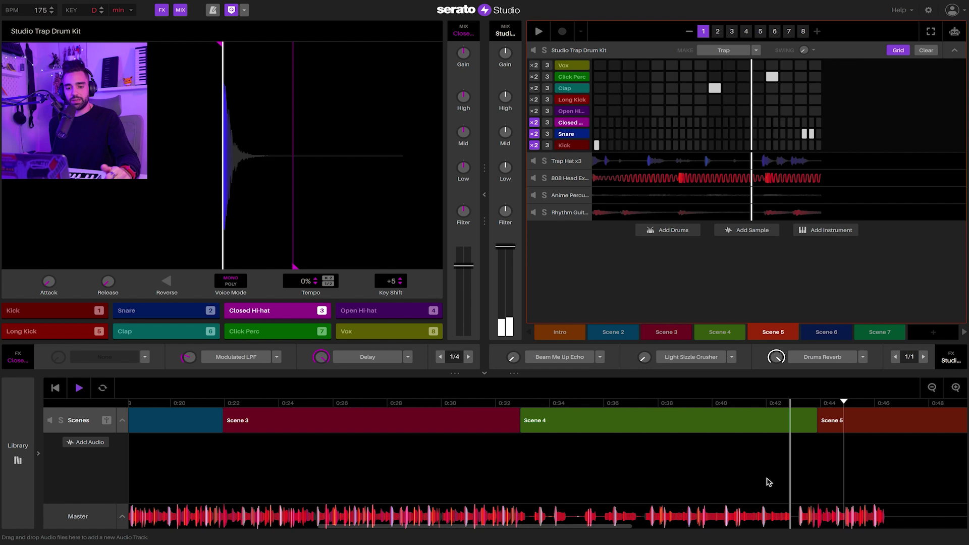
{"action": "left_click", "coordinate": [92, 515]}
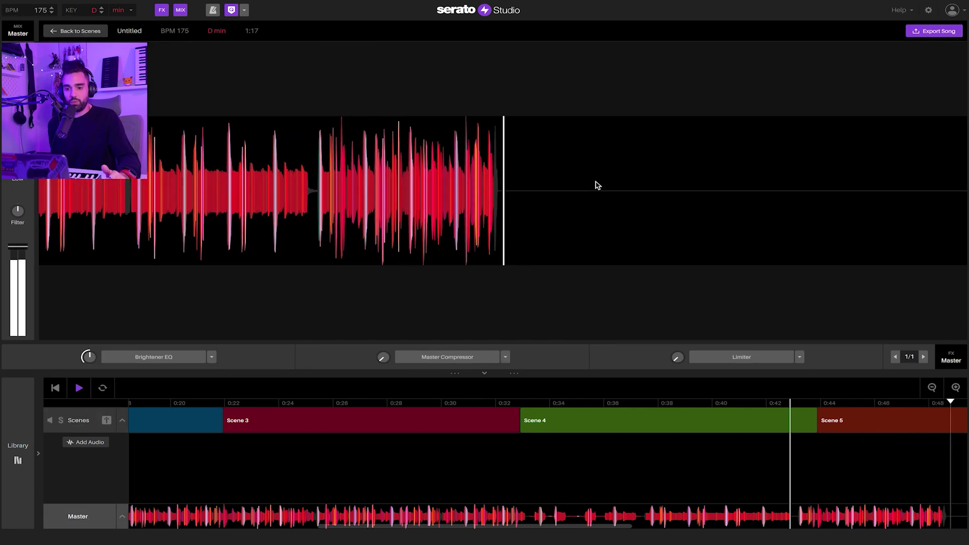
{"action": "left_click", "coordinate": [444, 360]}
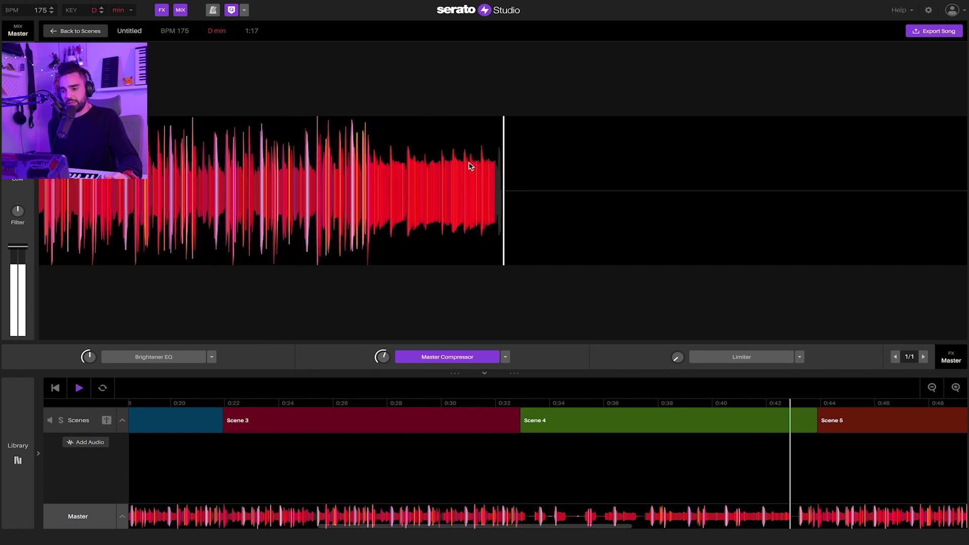
{"action": "left_click", "coordinate": [710, 358]}
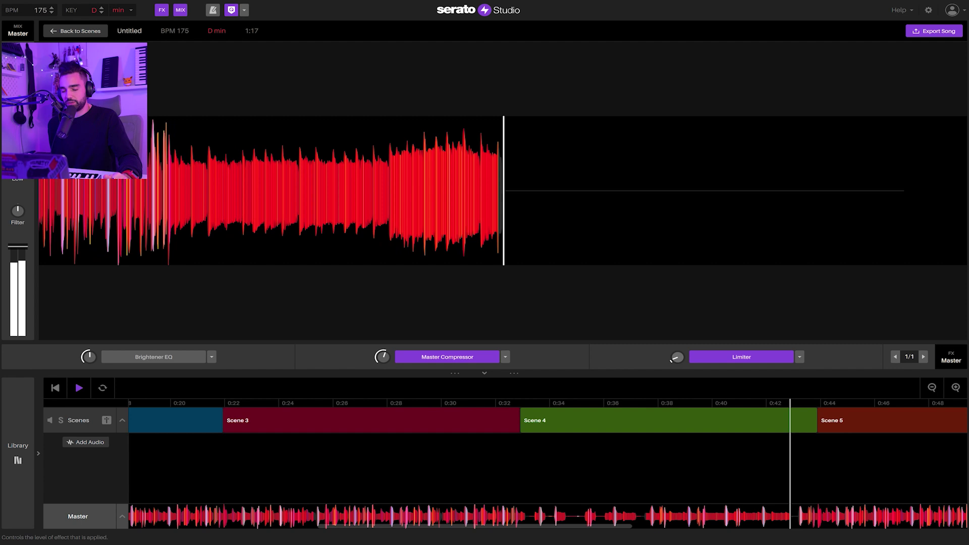
{"action": "left_click", "coordinate": [131, 358]}
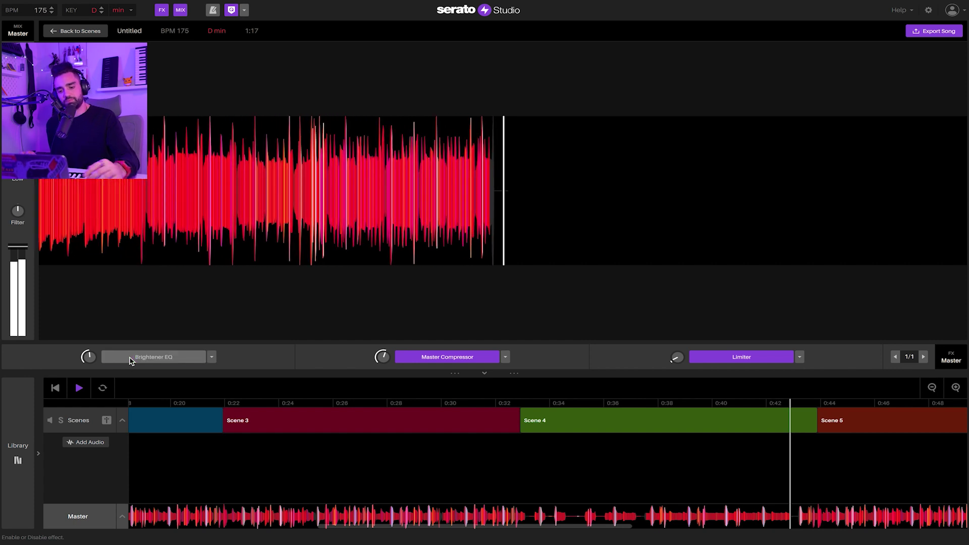
Stop playback and look over the whole arrangement from the first Intro to the end of Scene 7
{"action": "scroll", "coordinate": [461, 461], "scroll_direction": "right", "scroll_amount": 15}
{"action": "key", "text": "space"}
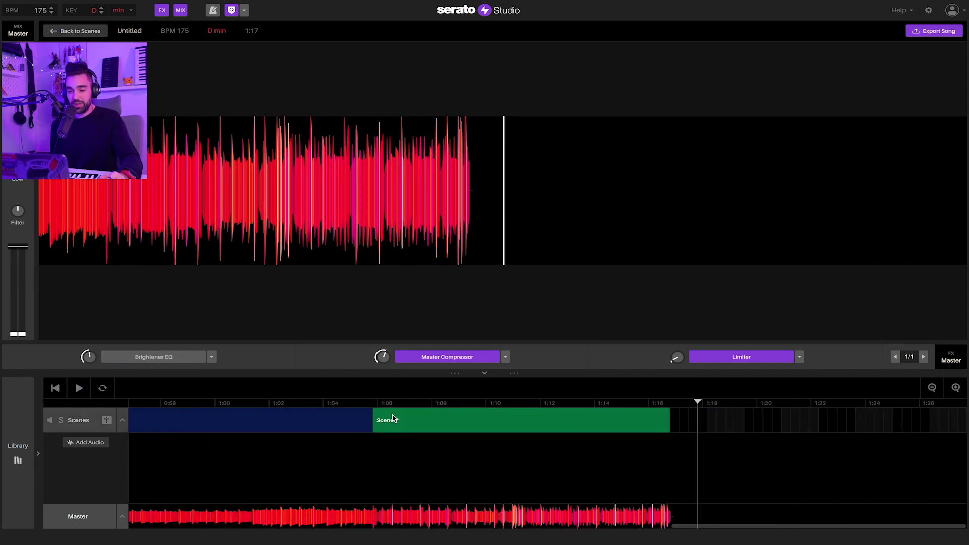
{"action": "key", "text": "Home"}
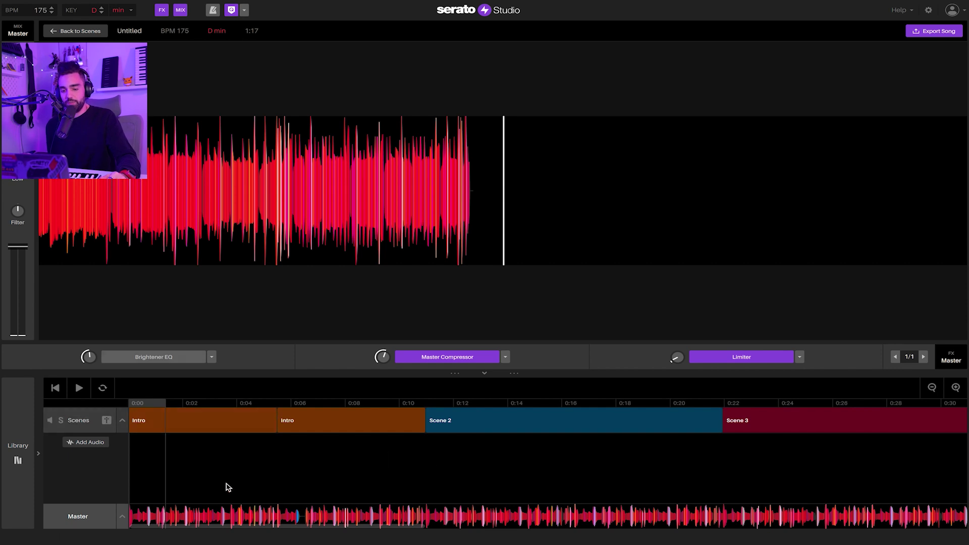
{"action": "scroll", "coordinate": [651, 442], "scroll_direction": "right", "scroll_amount": 5}
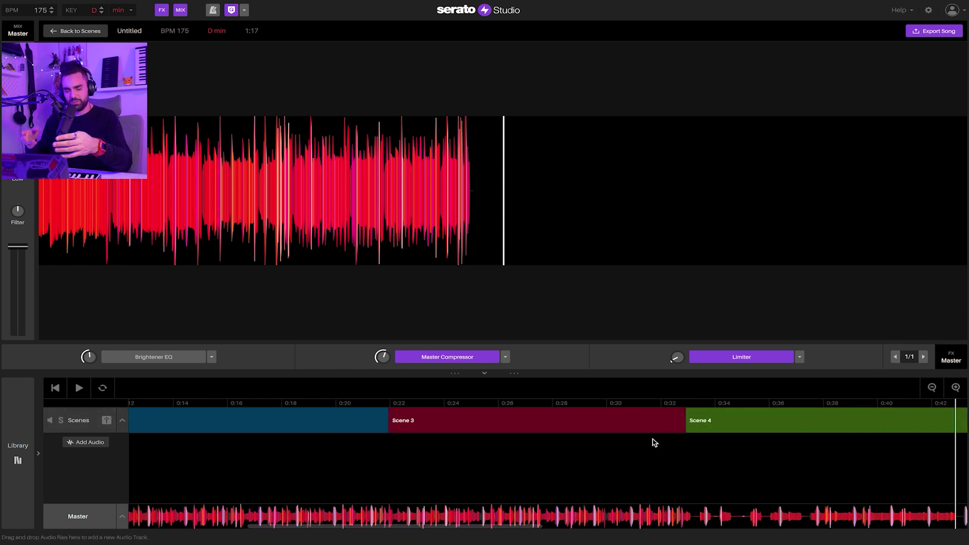
{"action": "scroll", "coordinate": [655, 443], "scroll_direction": "right", "scroll_amount": 15}
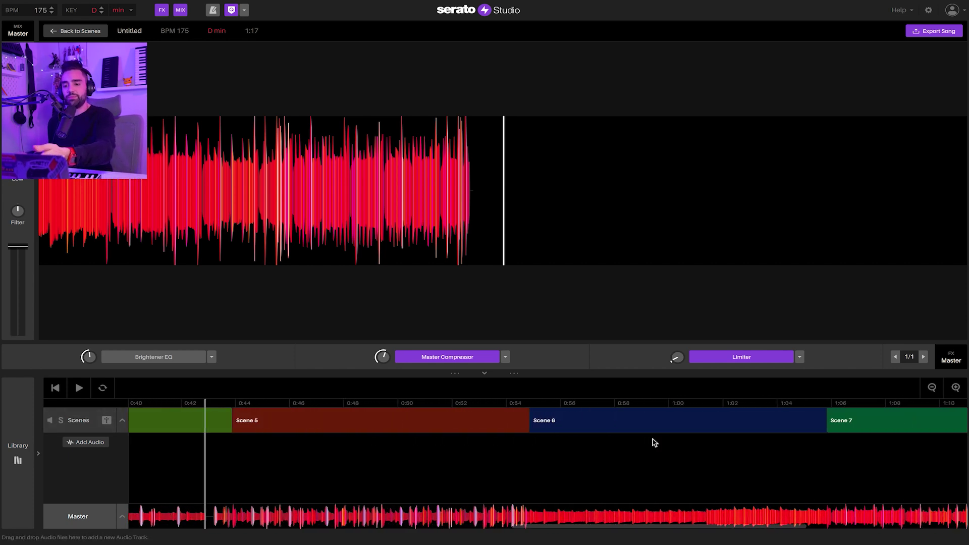
{"action": "scroll", "coordinate": [655, 443], "scroll_direction": "right", "scroll_amount": 3}
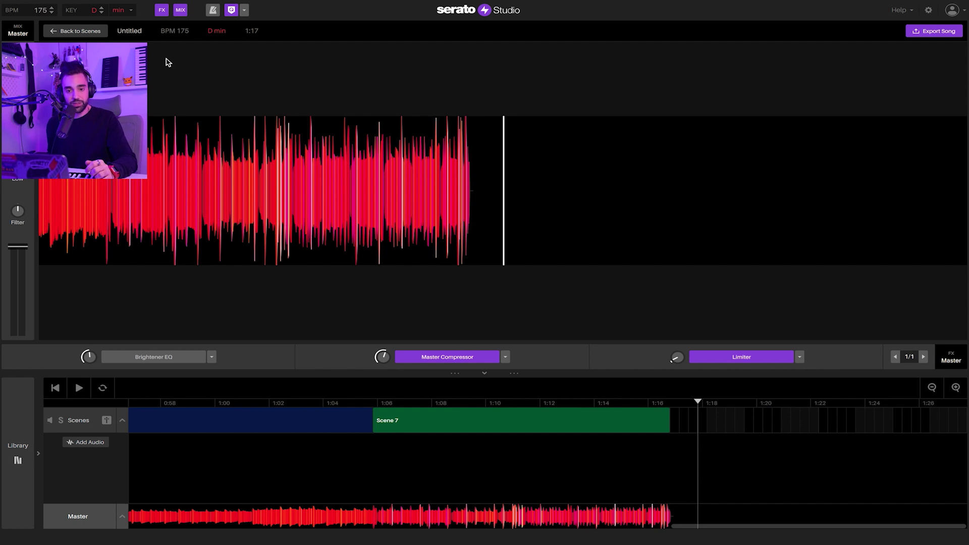
Return to the scenes view and open the song export options for individual stems
{"action": "left_click", "coordinate": [81, 31]}
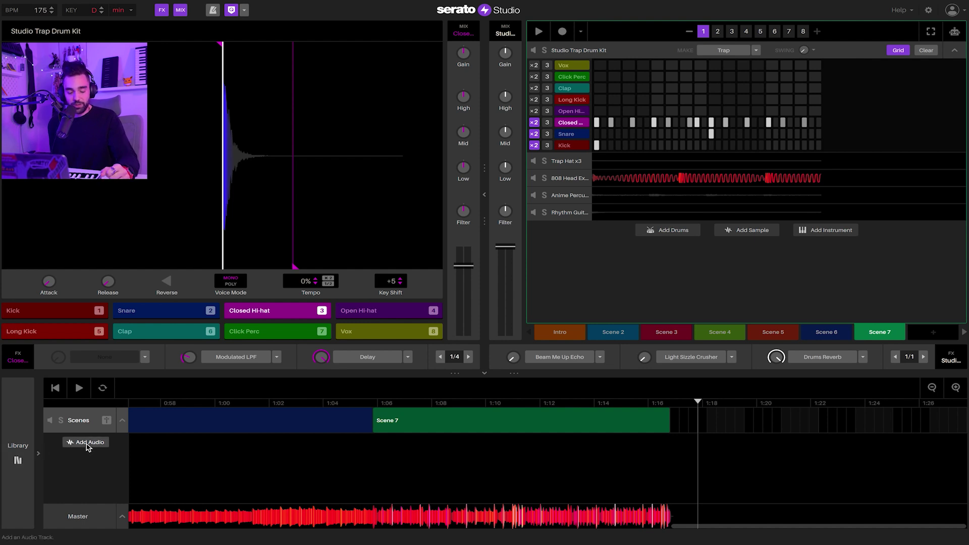
{"action": "scroll", "coordinate": [218, 449], "scroll_direction": "left", "scroll_amount": 20}
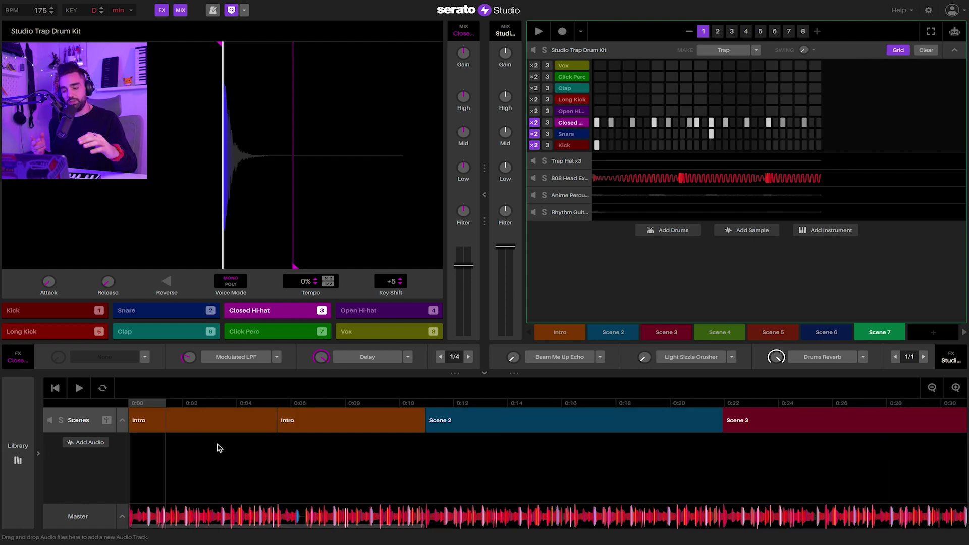
{"action": "mouse_move", "coordinate": [216, 3]}
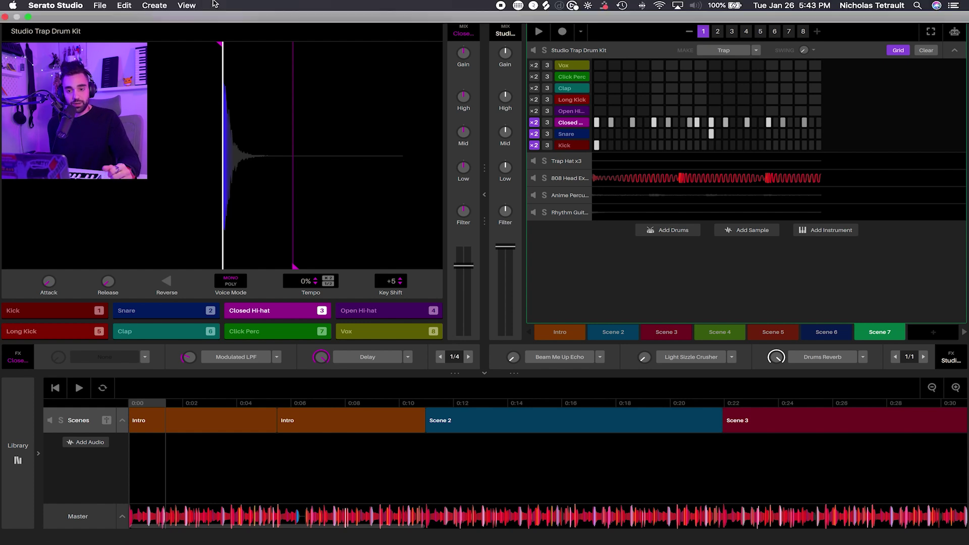
{"action": "left_click", "coordinate": [101, 7]}
{"action": "left_click", "coordinate": [122, 99]}
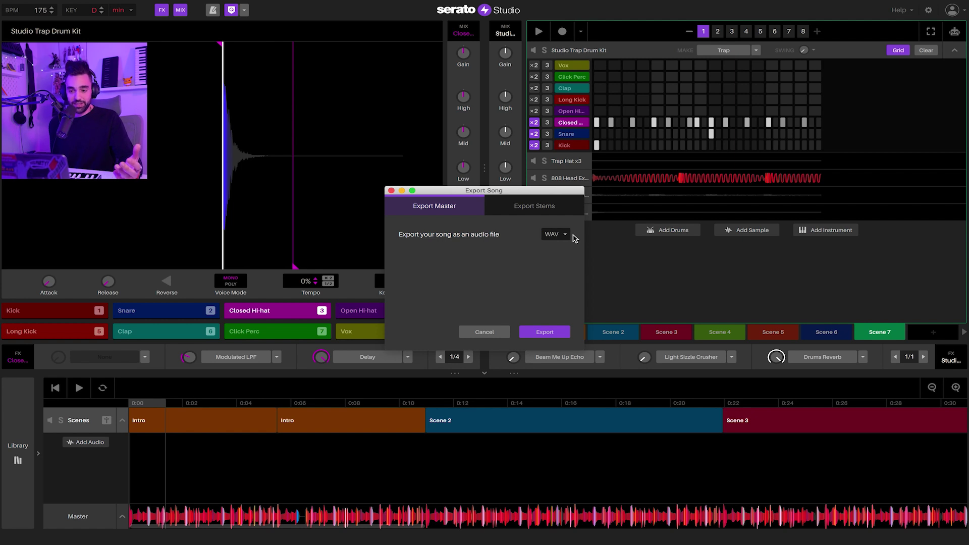
{"action": "left_click", "coordinate": [525, 212]}
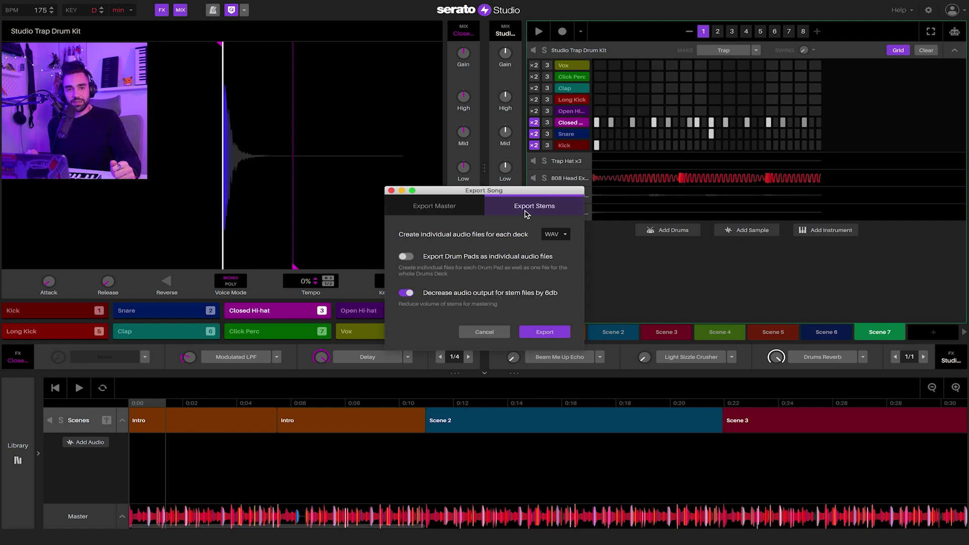